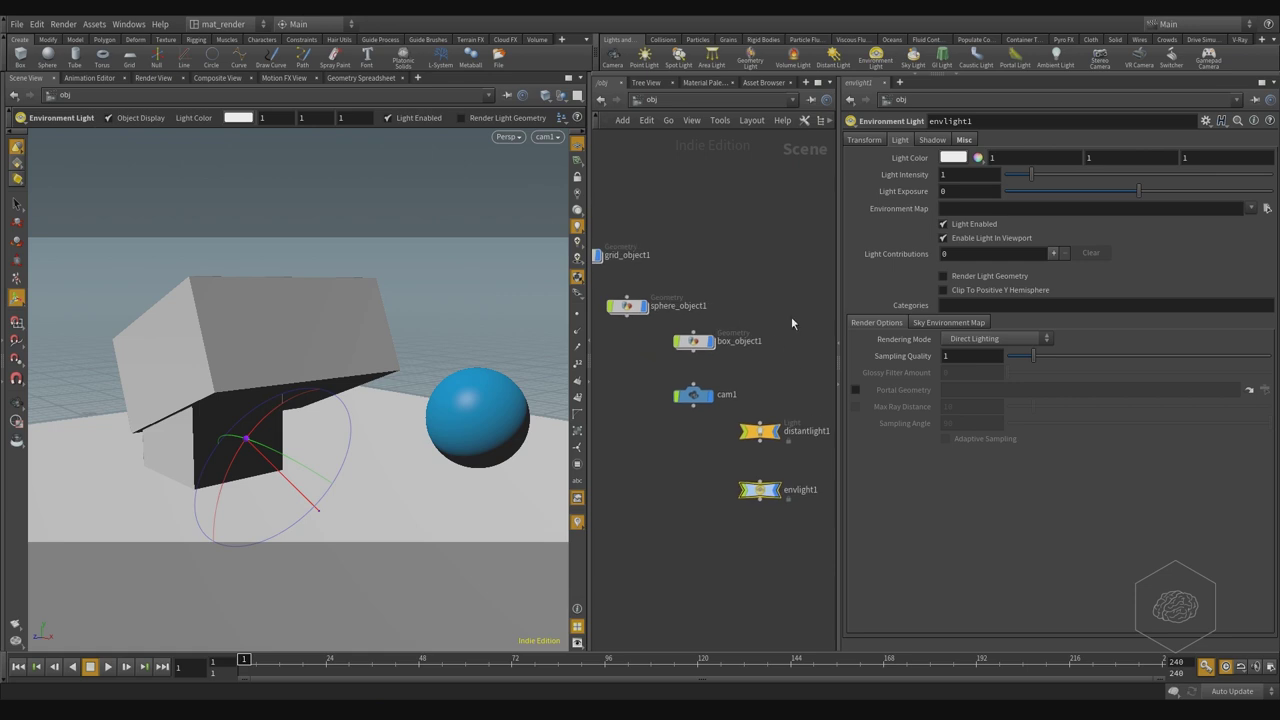
# - Select the grid object and browse the preset materials in the Material Palette gallery
pyautogui.click(675, 336)
pyautogui.moveTo(655, 276); pyautogui.dragTo(678, 296)
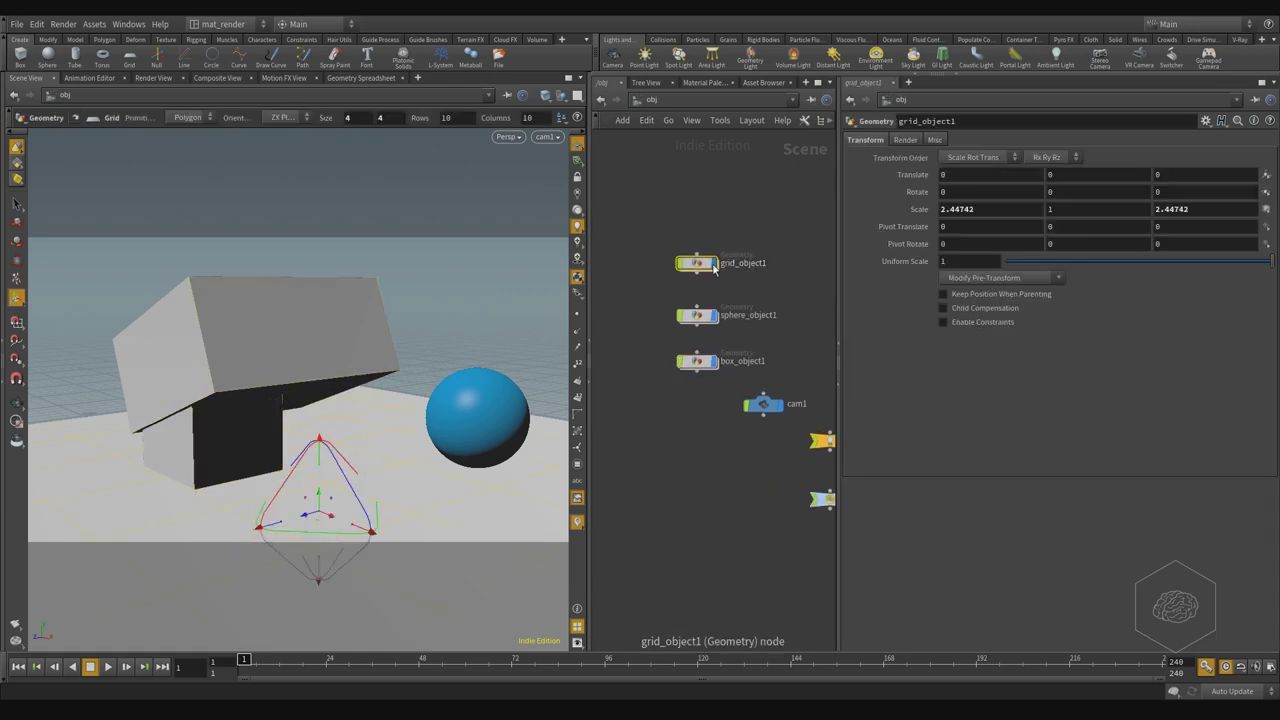
pyautogui.click(696, 254)
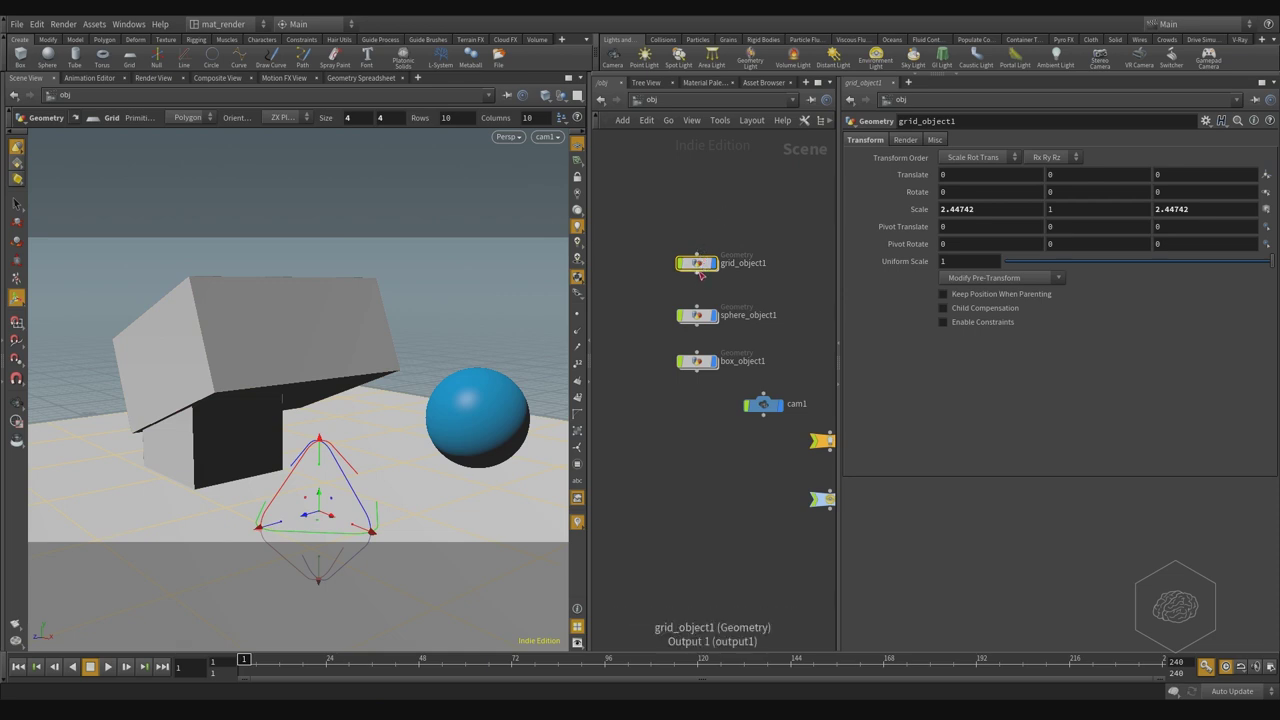
pyautogui.press('Escape')
pyautogui.moveTo(696, 276)
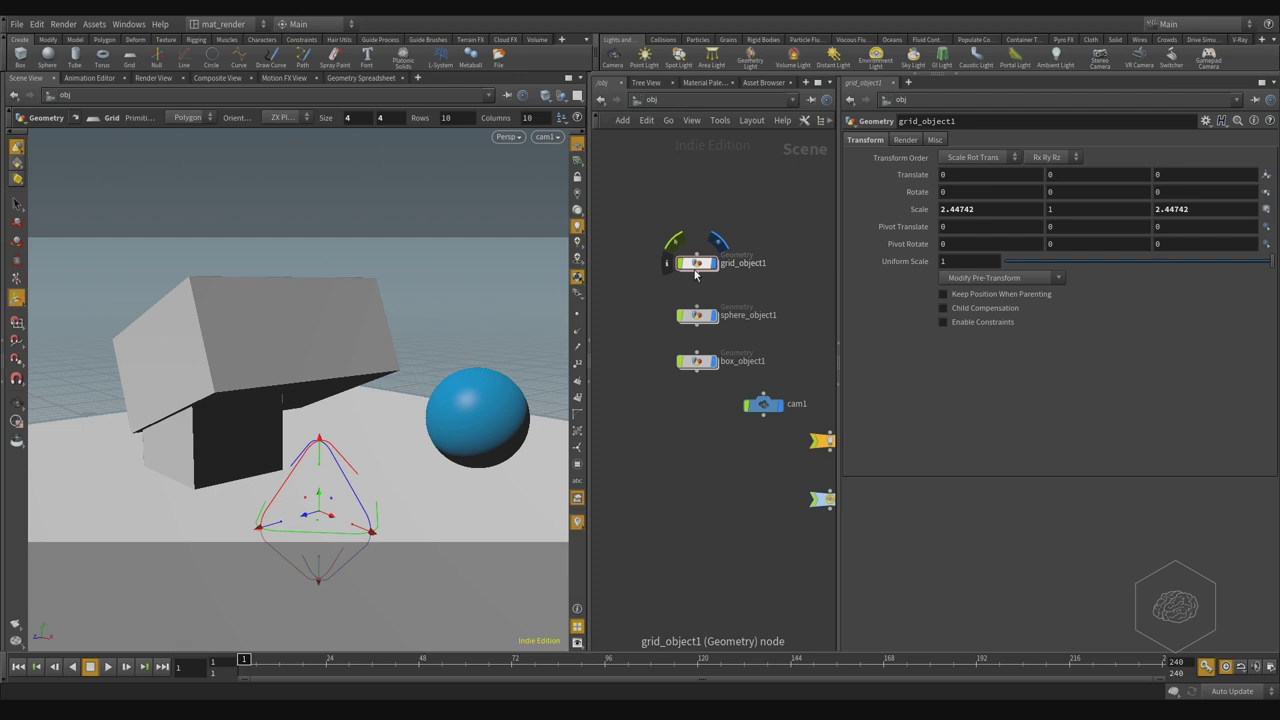
pyautogui.click(704, 81)
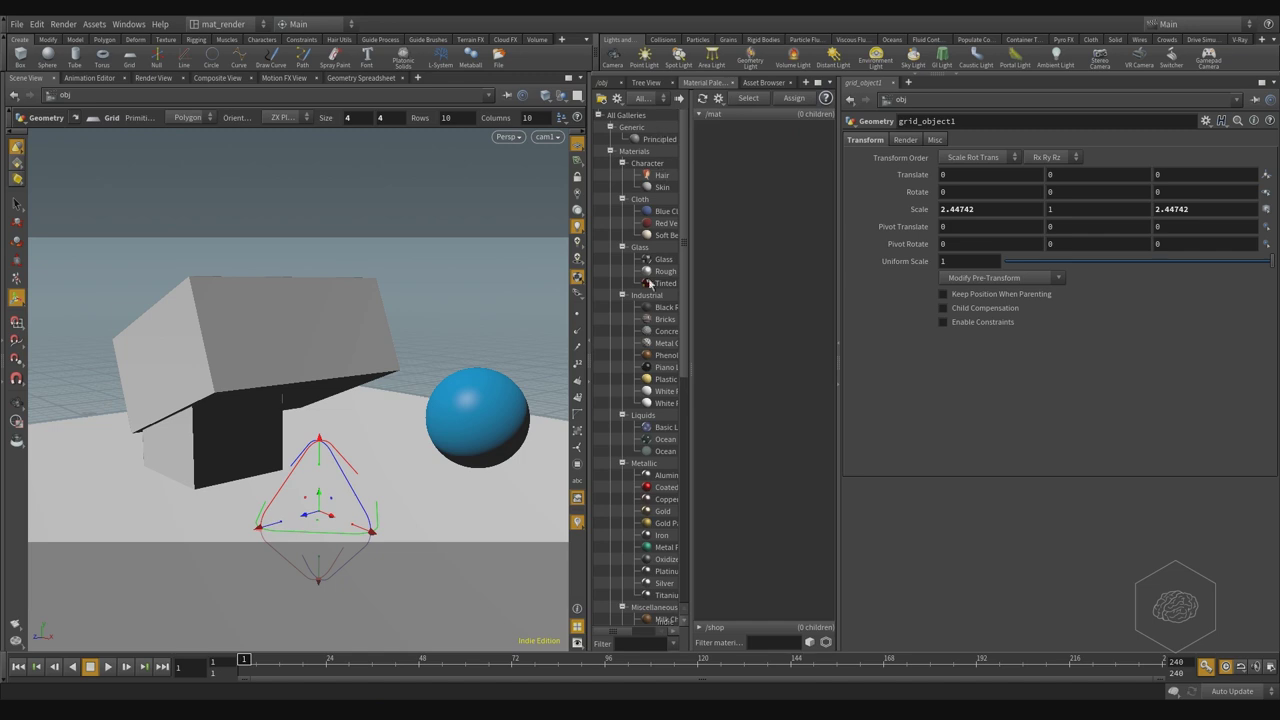
pyautogui.scroll(-9, 643, 490)
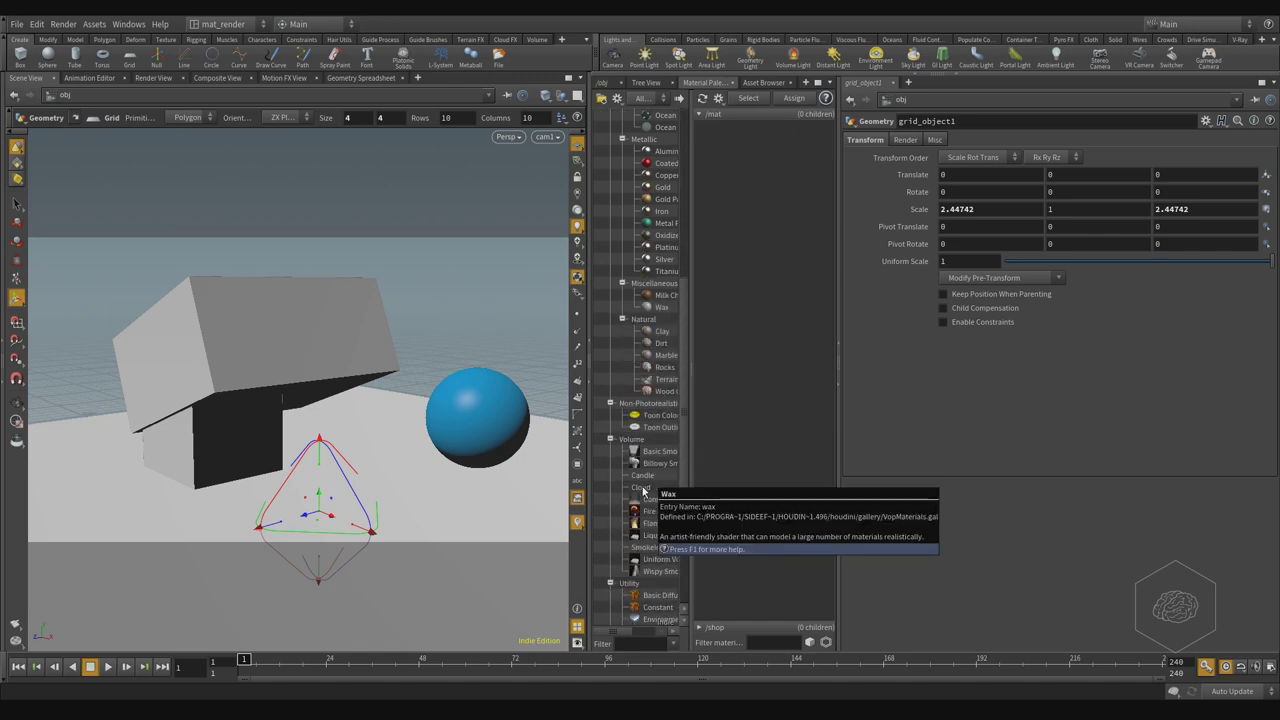
pyautogui.scroll(-3, 643, 490)
pyautogui.scroll(12, 643, 490)
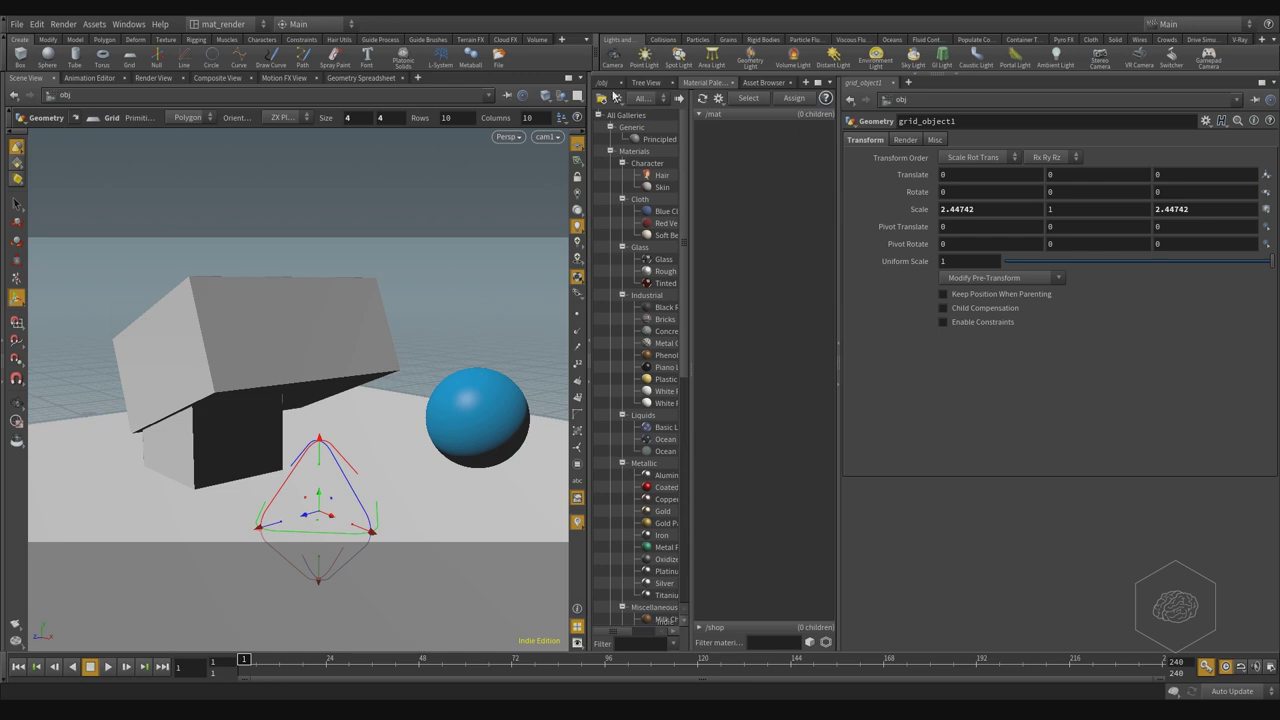
# - Switch the network view to the mat network and add a Principled Shader node
pyautogui.click(604, 84)
pyautogui.click(722, 101)
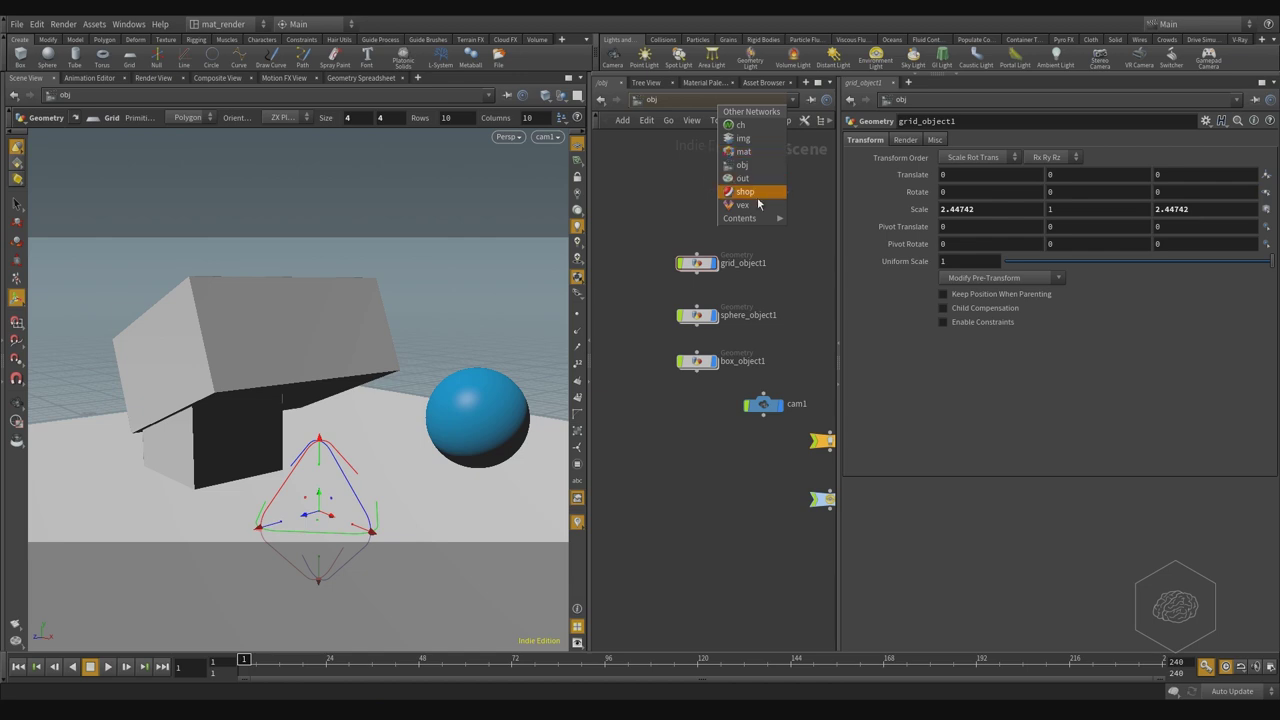
pyautogui.click(743, 151)
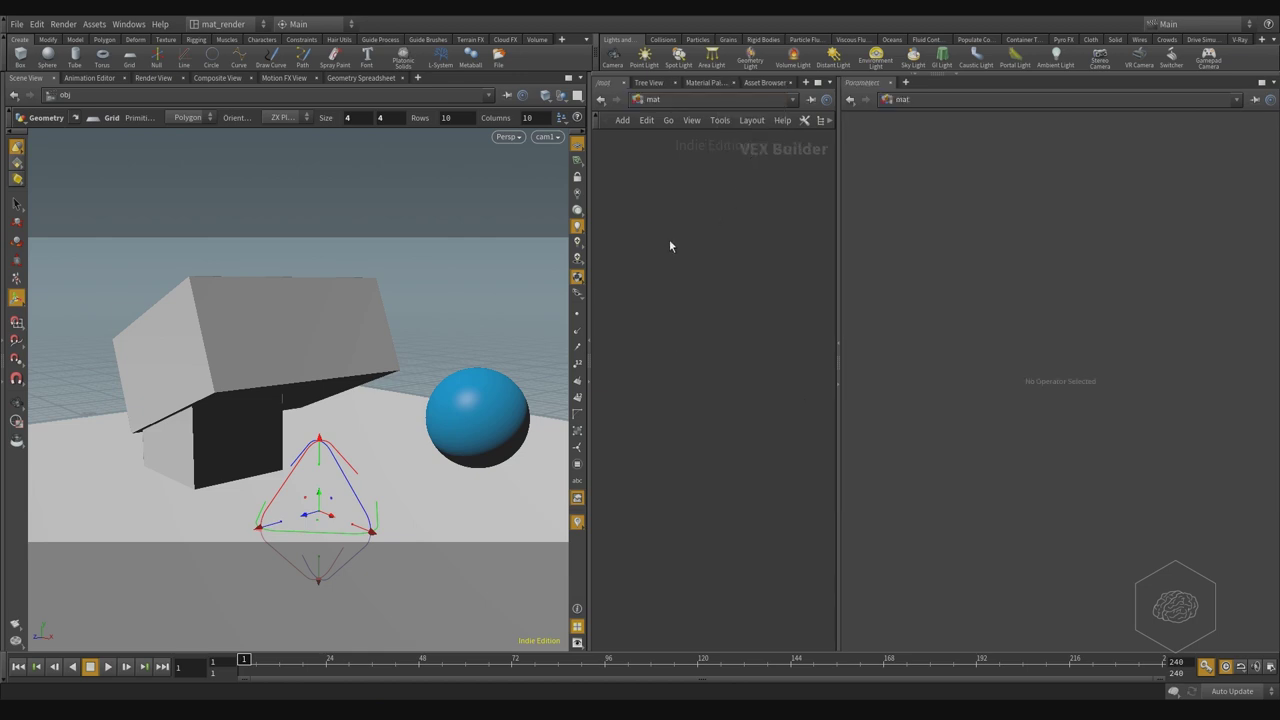
pyautogui.press('Tab')
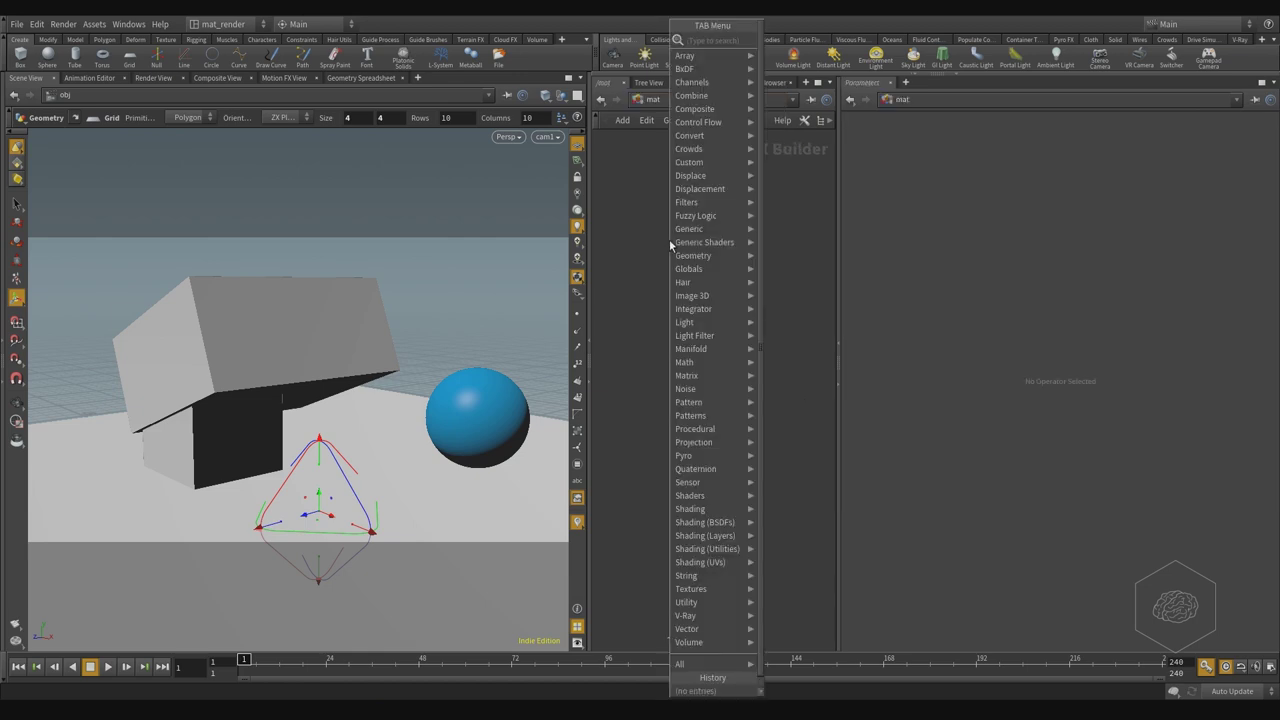
pyautogui.write('princip')
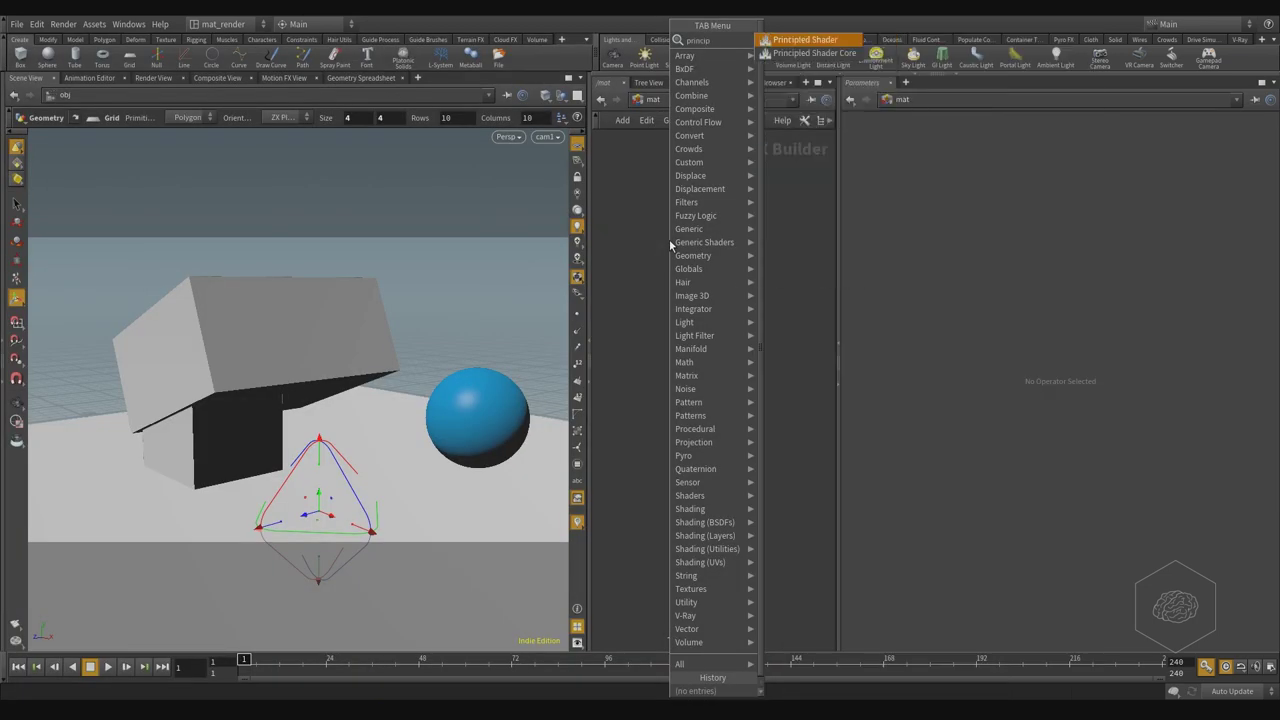
pyautogui.press('Return')
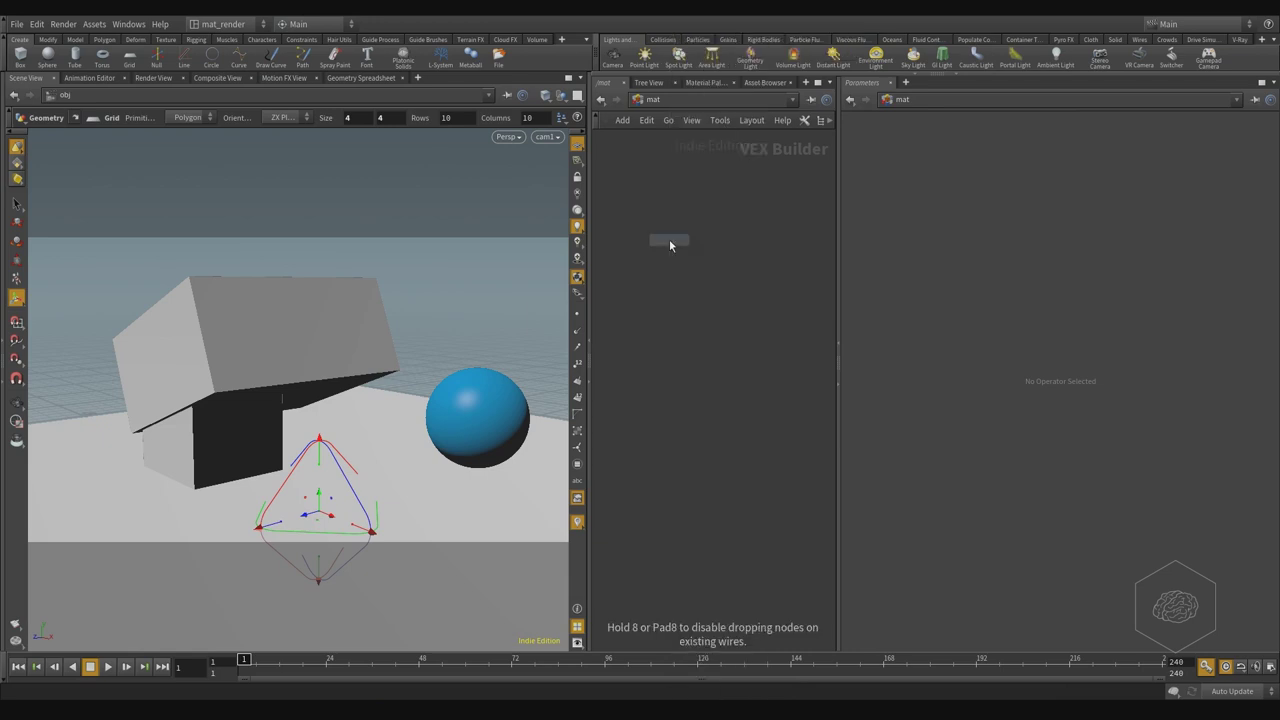
pyautogui.click(669, 241)
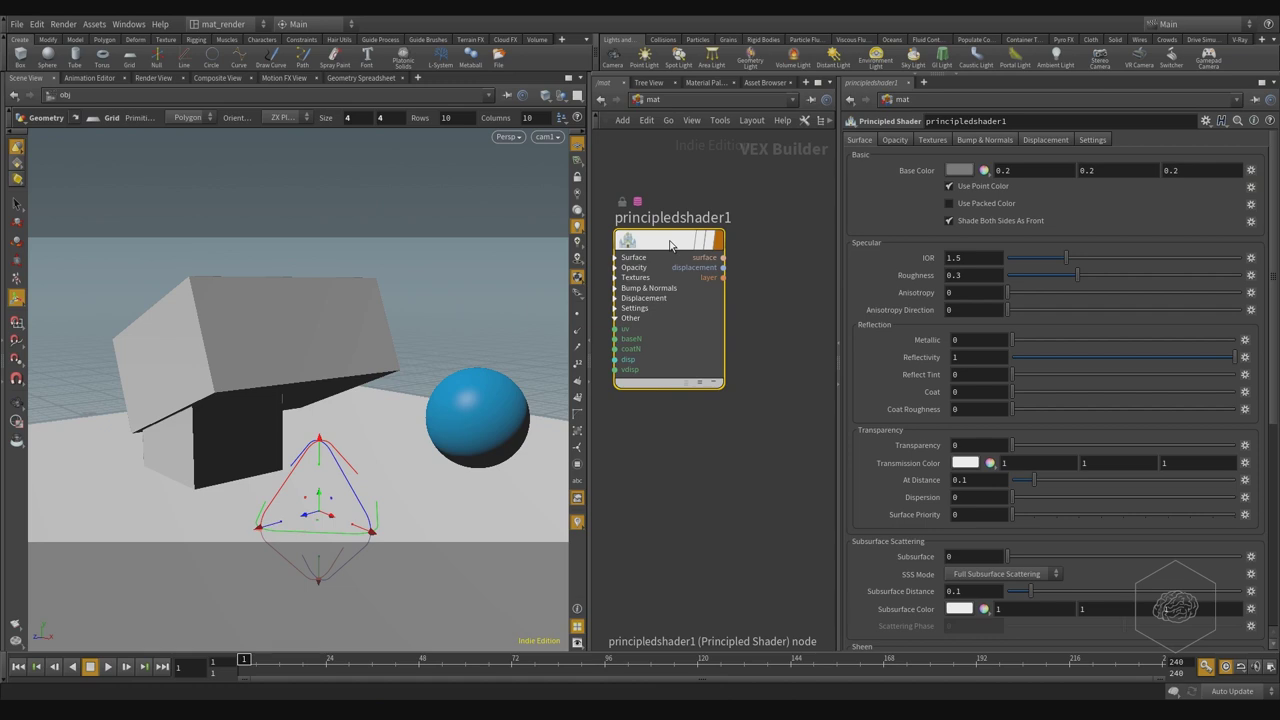
pyautogui.moveTo(651, 240); pyautogui.dragTo(715, 262)
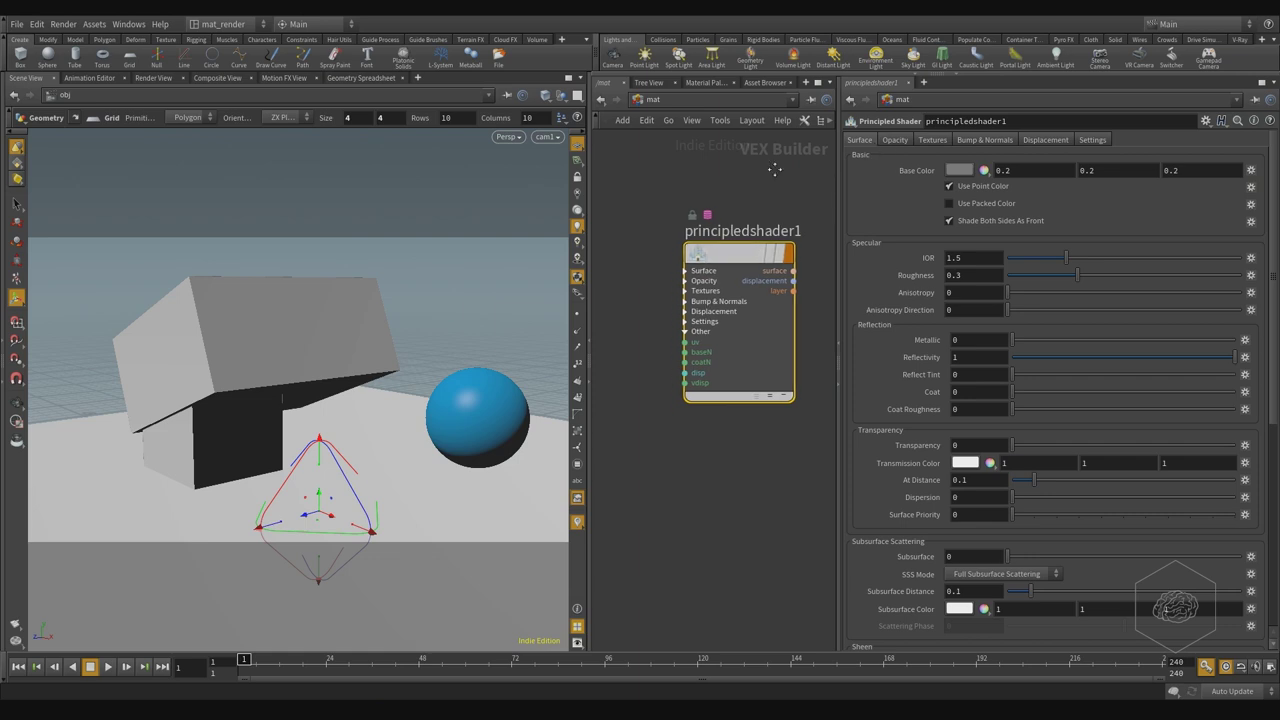
# - Look through the Principled Shader's Opacity, Textures, Bump & Normals, Displacement and Settings parameters, and return to Surface
pyautogui.click(895, 141)
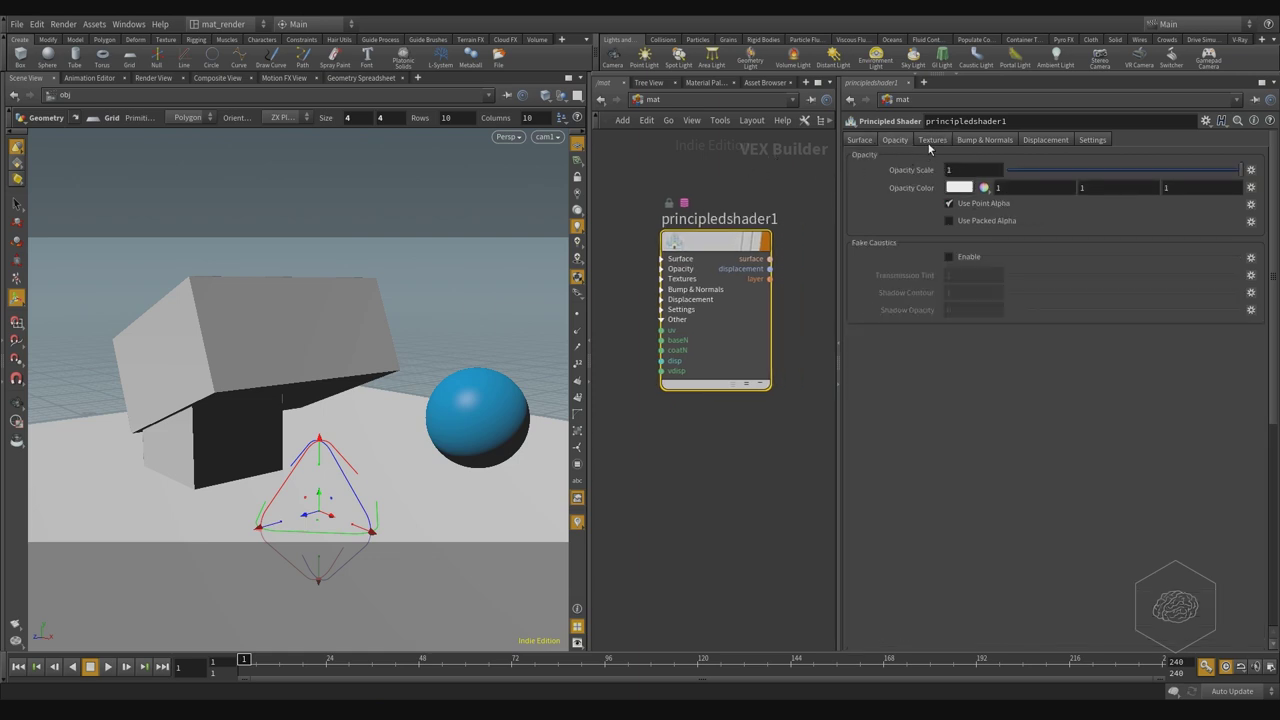
pyautogui.click(931, 141)
pyautogui.click(995, 141)
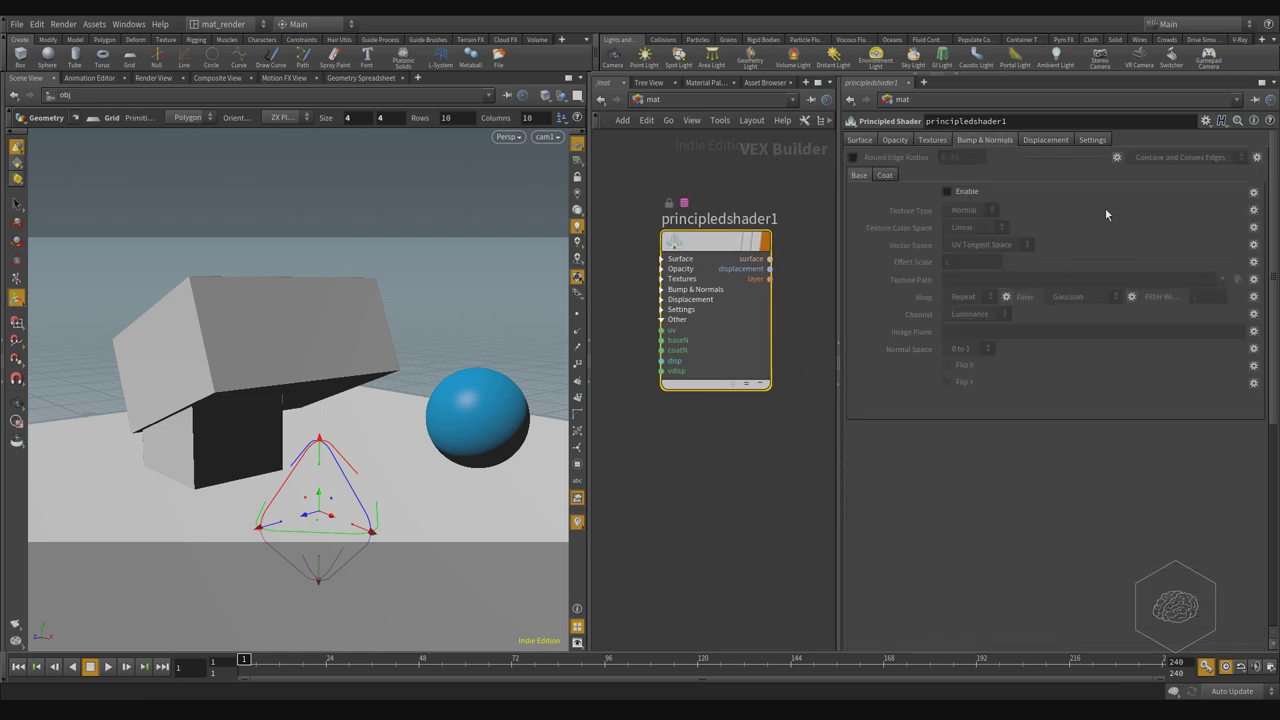
pyautogui.click(1045, 140)
pyautogui.click(1090, 141)
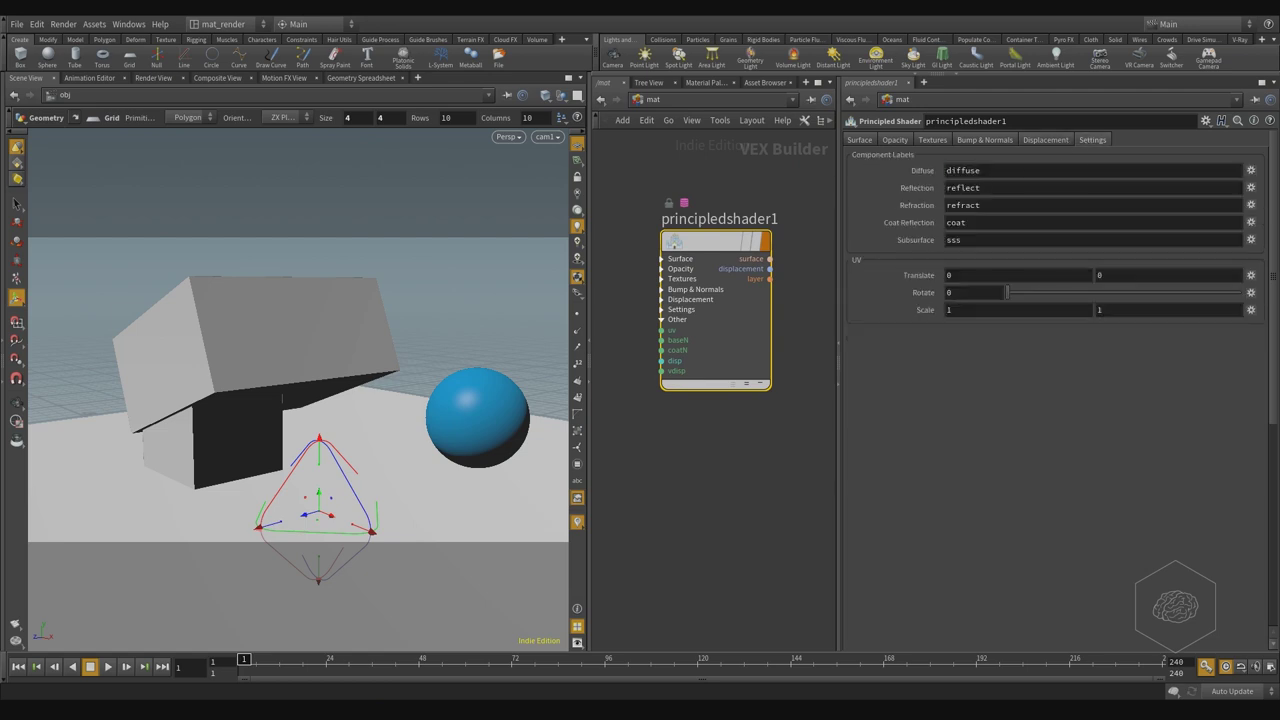
pyautogui.click(859, 141)
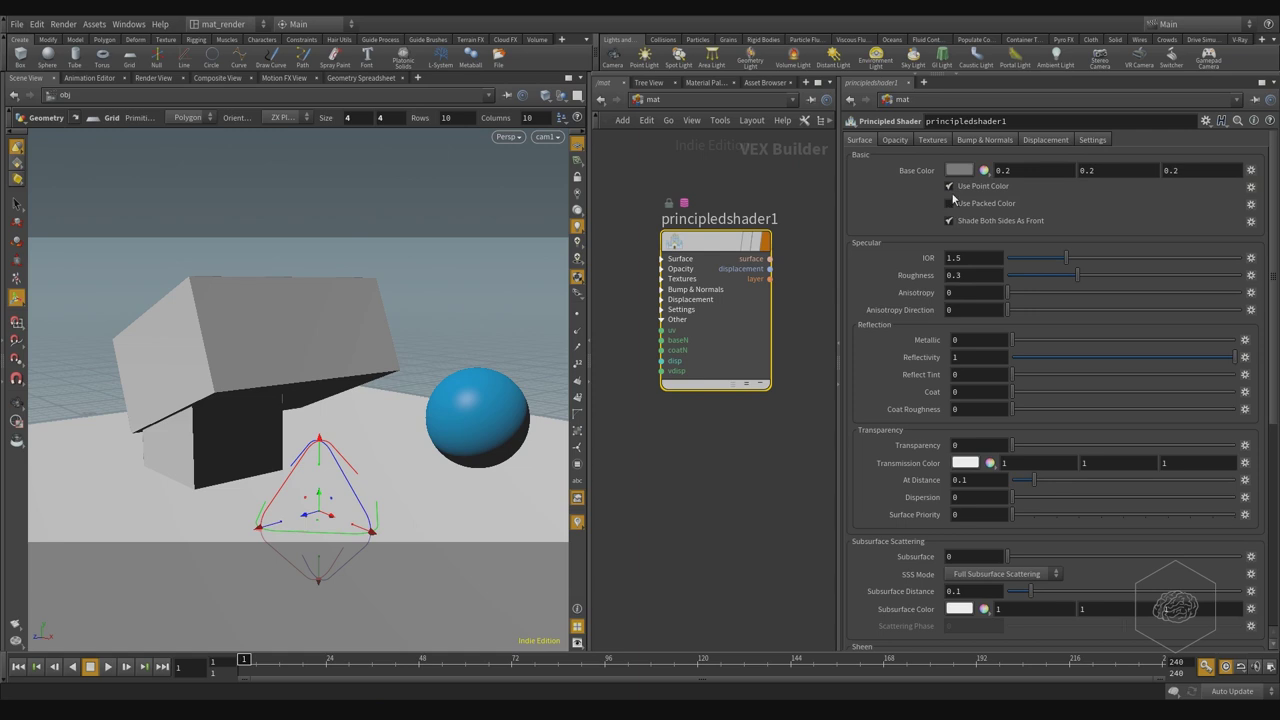
# - Assign the Principled Shader to the grid in the viewport and open its base color for editing
pyautogui.click(715, 242)
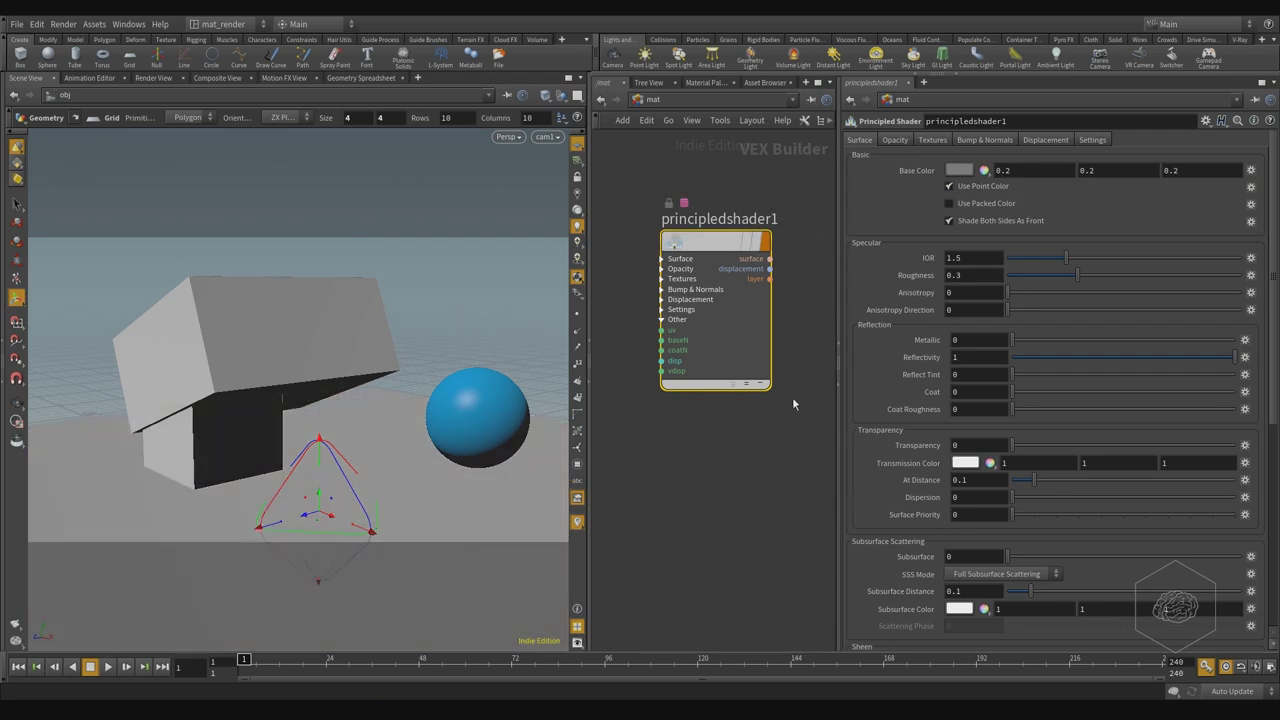
pyautogui.click(957, 171)
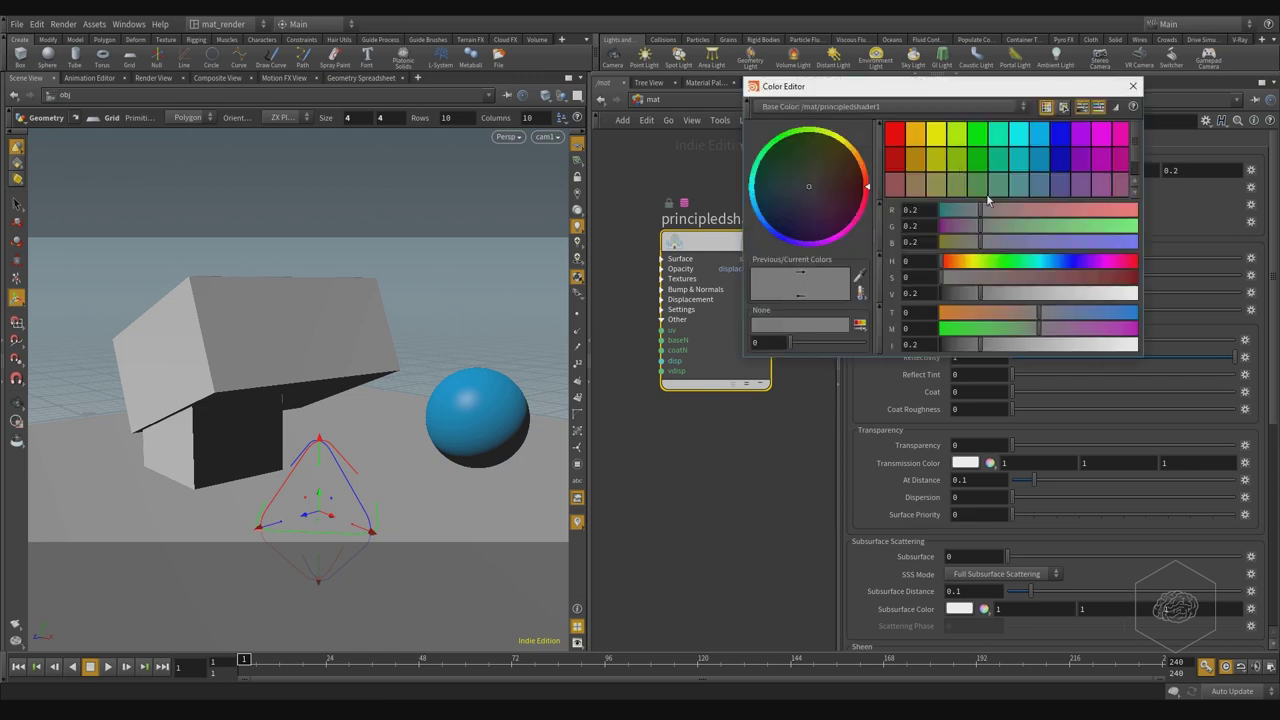
# - Try several blue and brown base colors and different intensities on the grid's shader
pyautogui.click(988, 163)
pyautogui.click(1021, 160)
pyautogui.click(1040, 160)
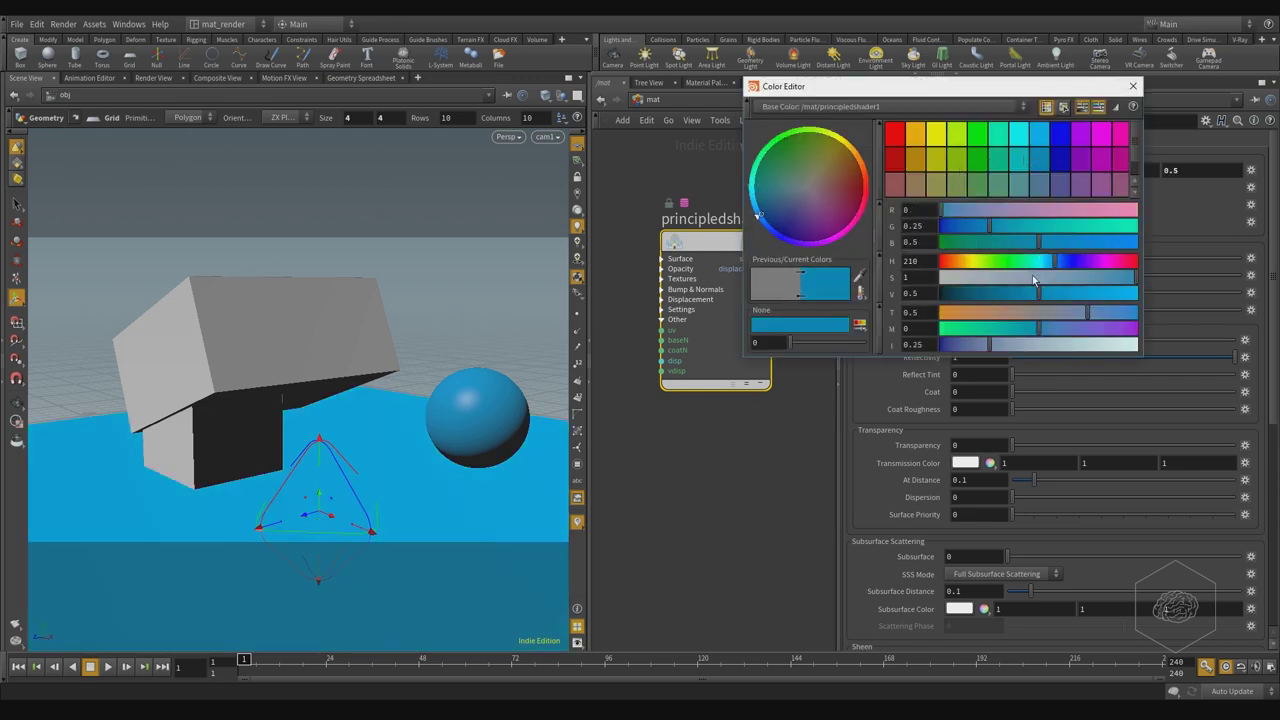
pyautogui.click(1016, 312)
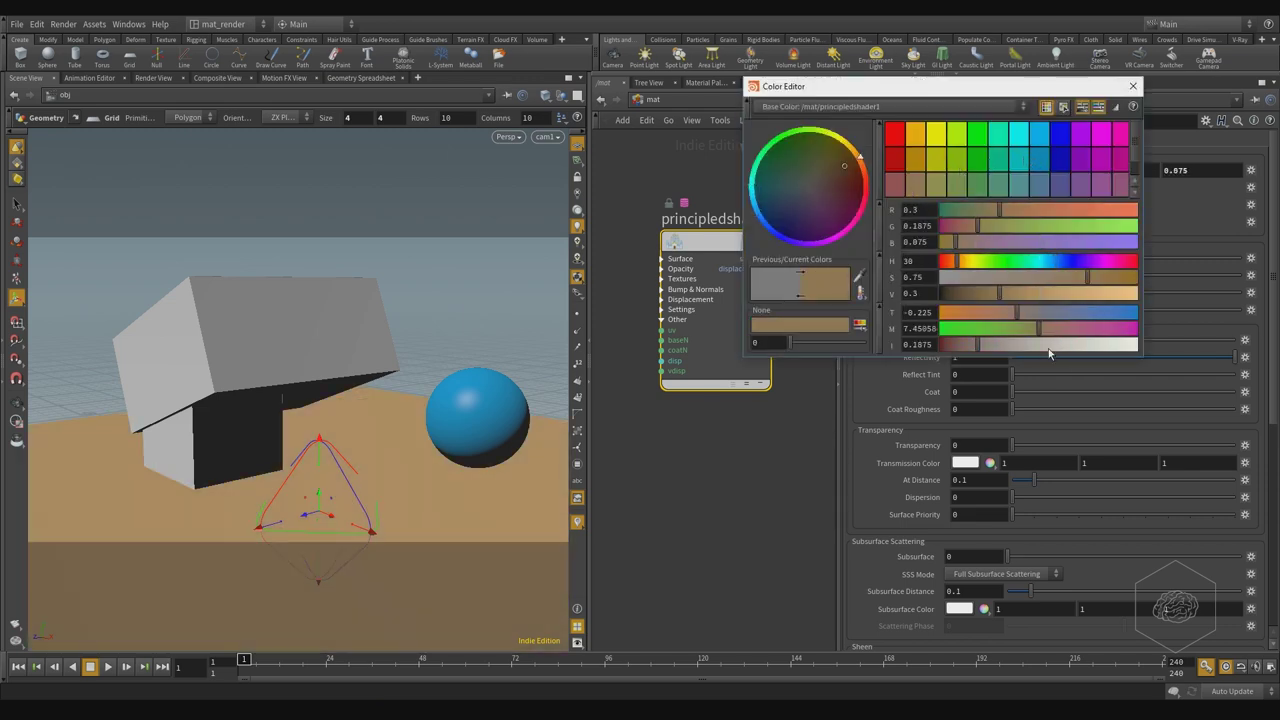
pyautogui.moveTo(1048, 348); pyautogui.dragTo(1200, 363)
pyautogui.moveTo(1088, 350); pyautogui.dragTo(998, 367)
pyautogui.click(1060, 162)
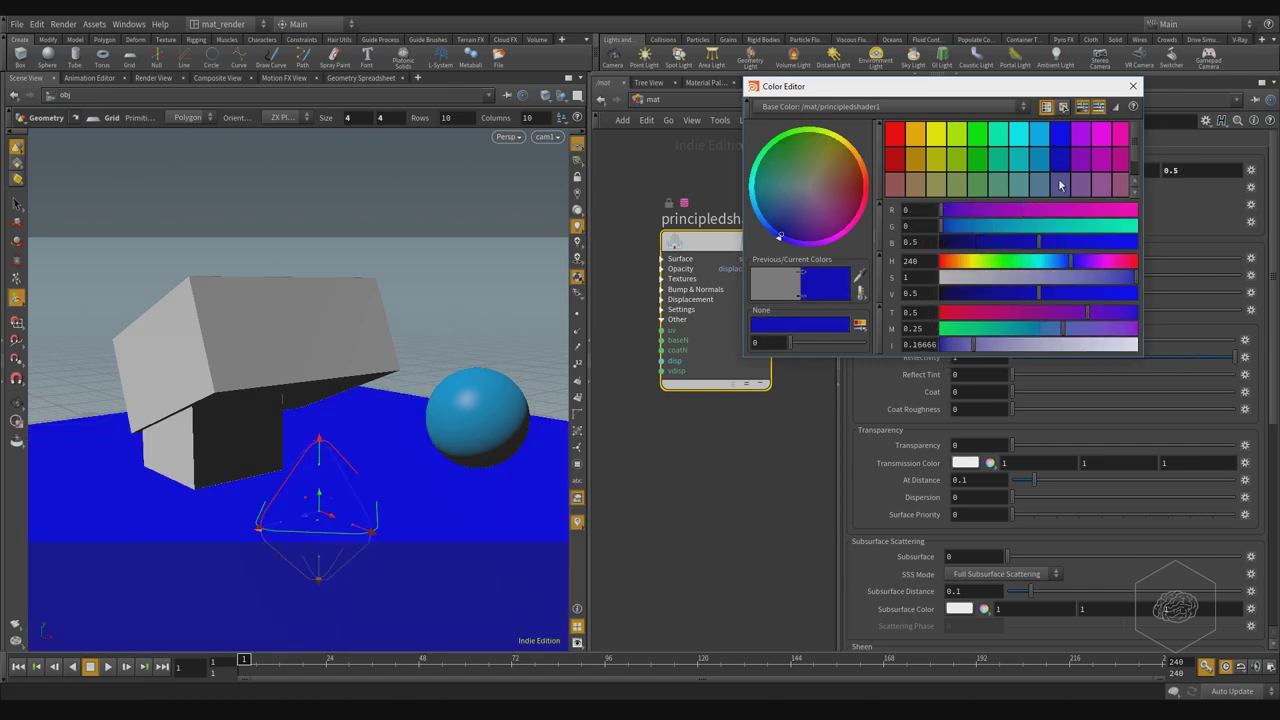
# - Set the grid shader's base color to a neutral grey of 0.27, 0.27, 0.27 and close the color editor
pyautogui.click(958, 160)
pyautogui.click(976, 186)
pyautogui.moveTo(990, 344)
pyautogui.mouseDown()
pyautogui.moveTo(1120, 350)
pyautogui.moveTo(993, 358)
pyautogui.mouseUp()
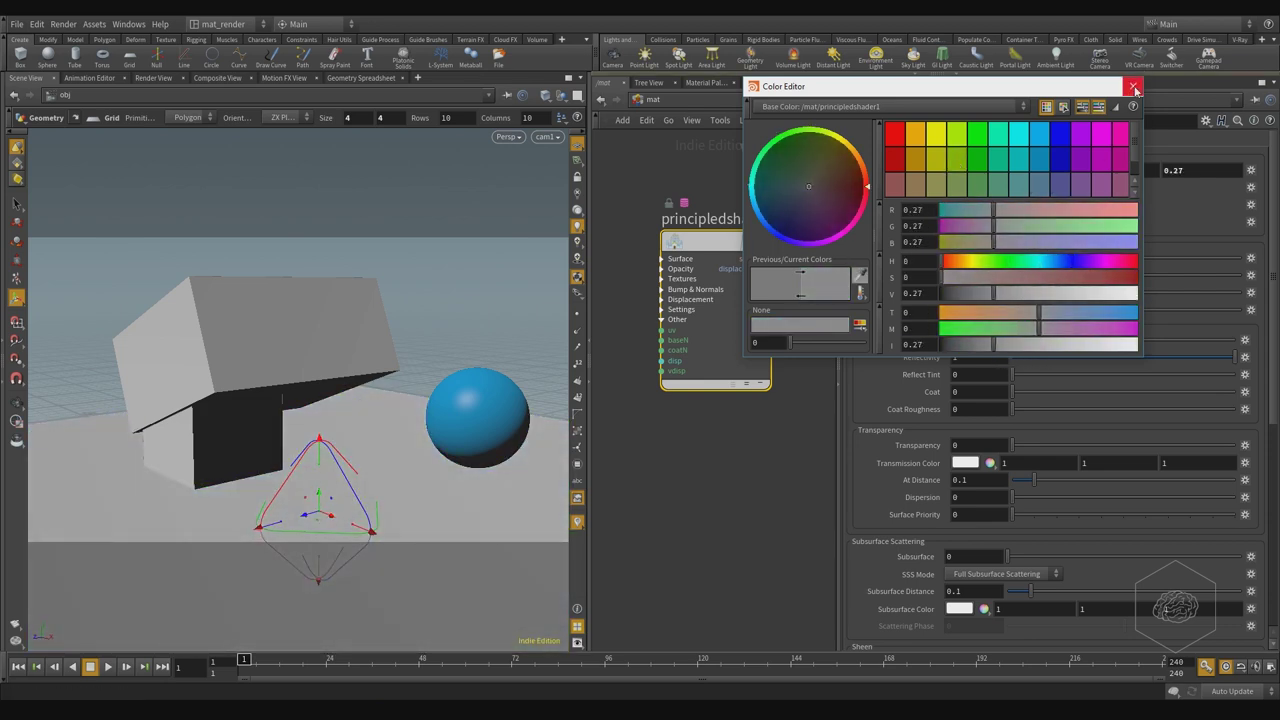
pyautogui.click(1133, 86)
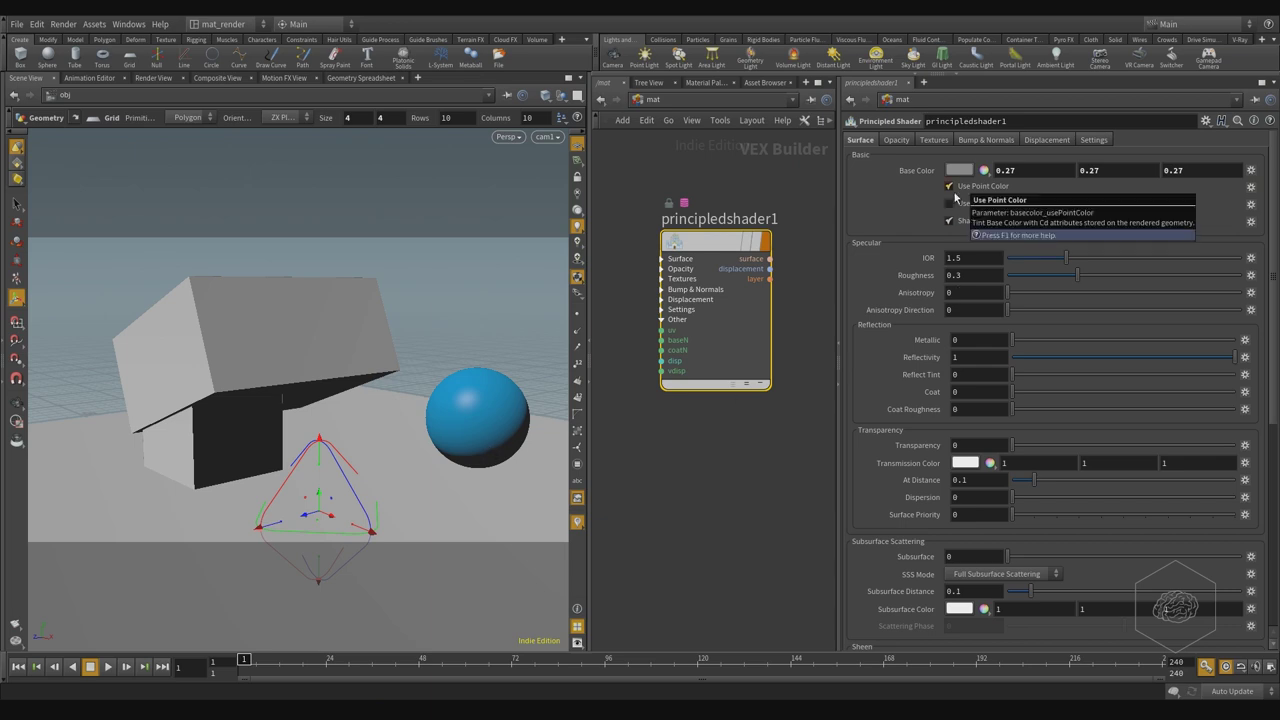
# - Examine the Color node inside the sphere object's network and return to the object level
pyautogui.click(481, 395)
pyautogui.doubleClick(705, 316)
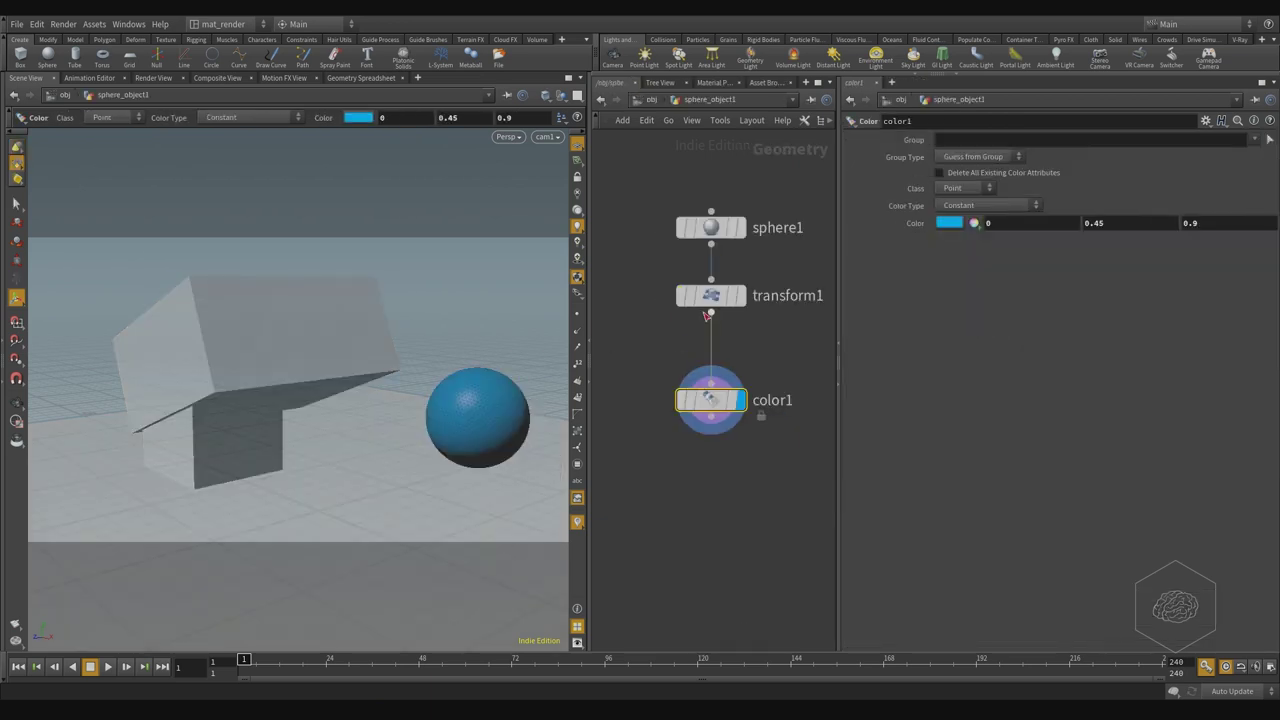
pyautogui.scroll(2, 758, 423)
pyautogui.moveTo(790, 363); pyautogui.dragTo(662, 476)
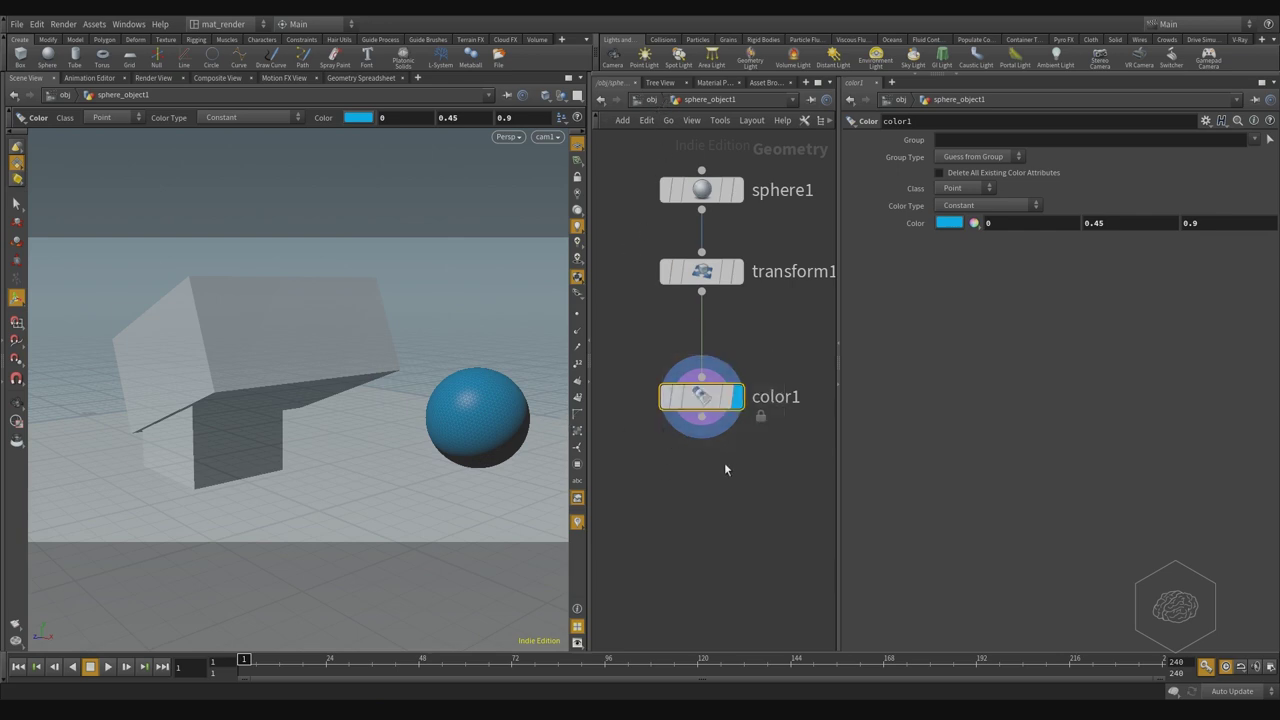
pyautogui.moveTo(715, 490); pyautogui.dragTo(712, 462, button='middle')
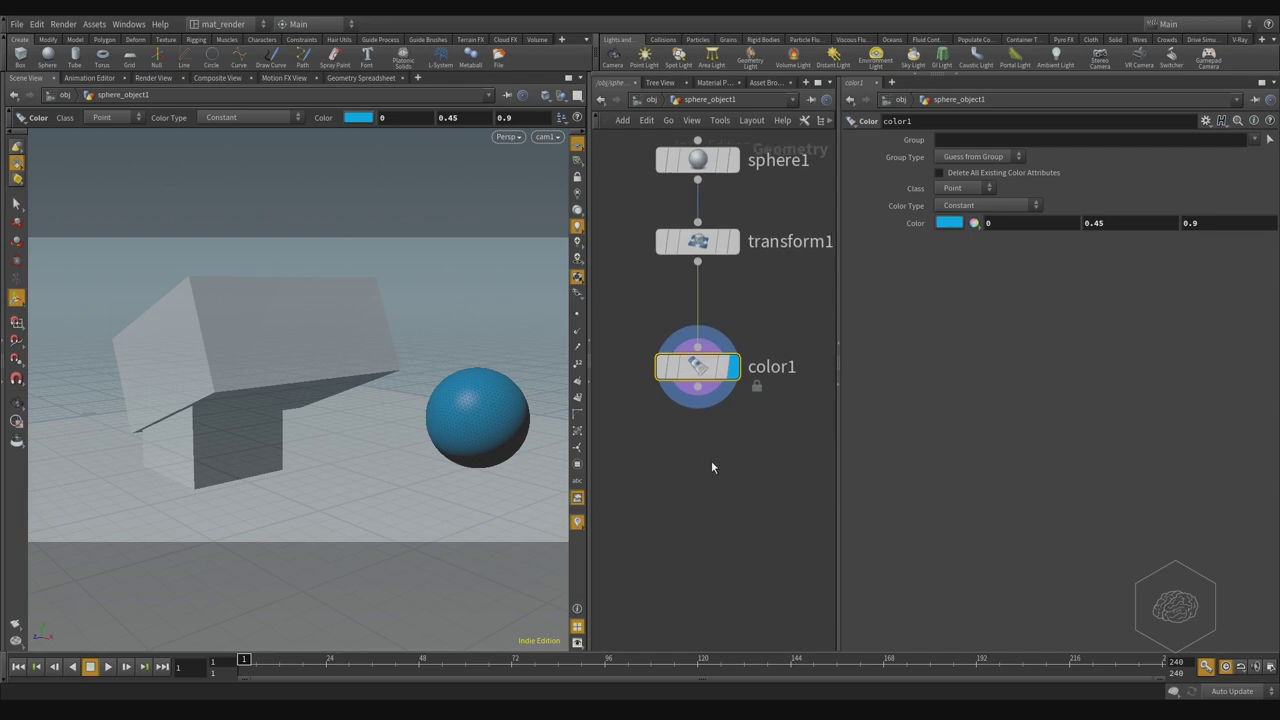
pyautogui.click(651, 99)
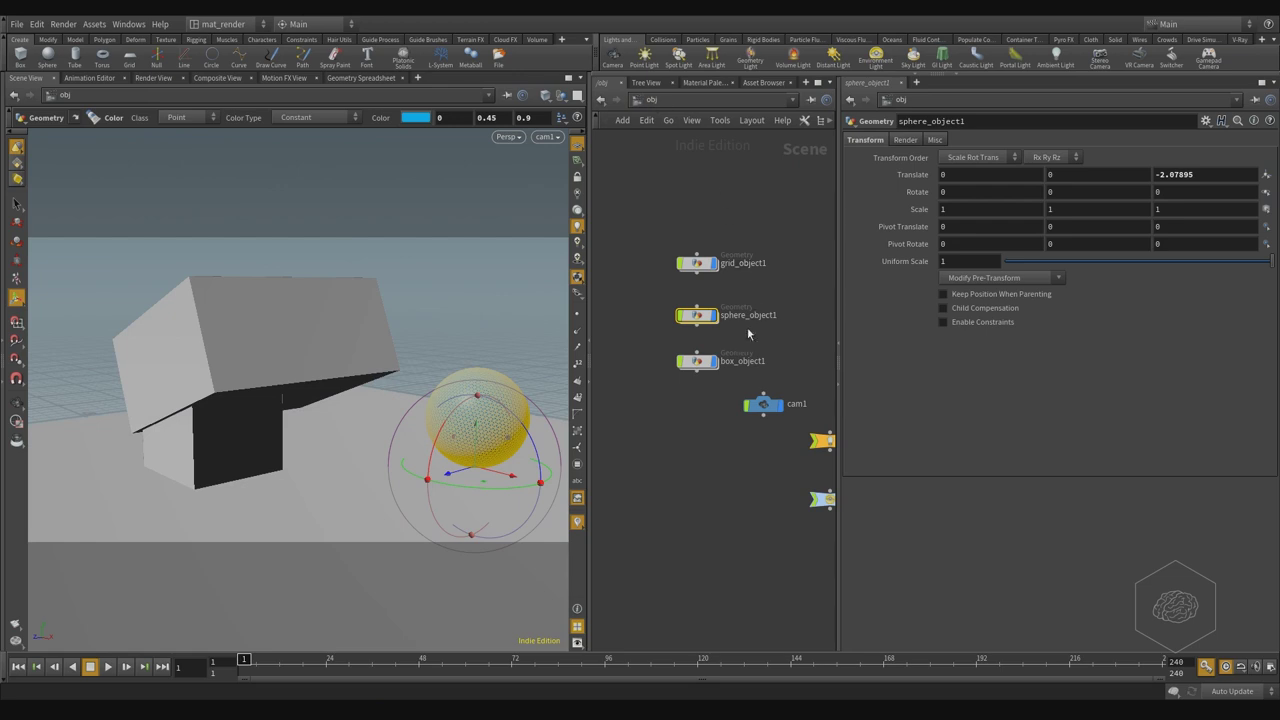
pyautogui.click(908, 142)
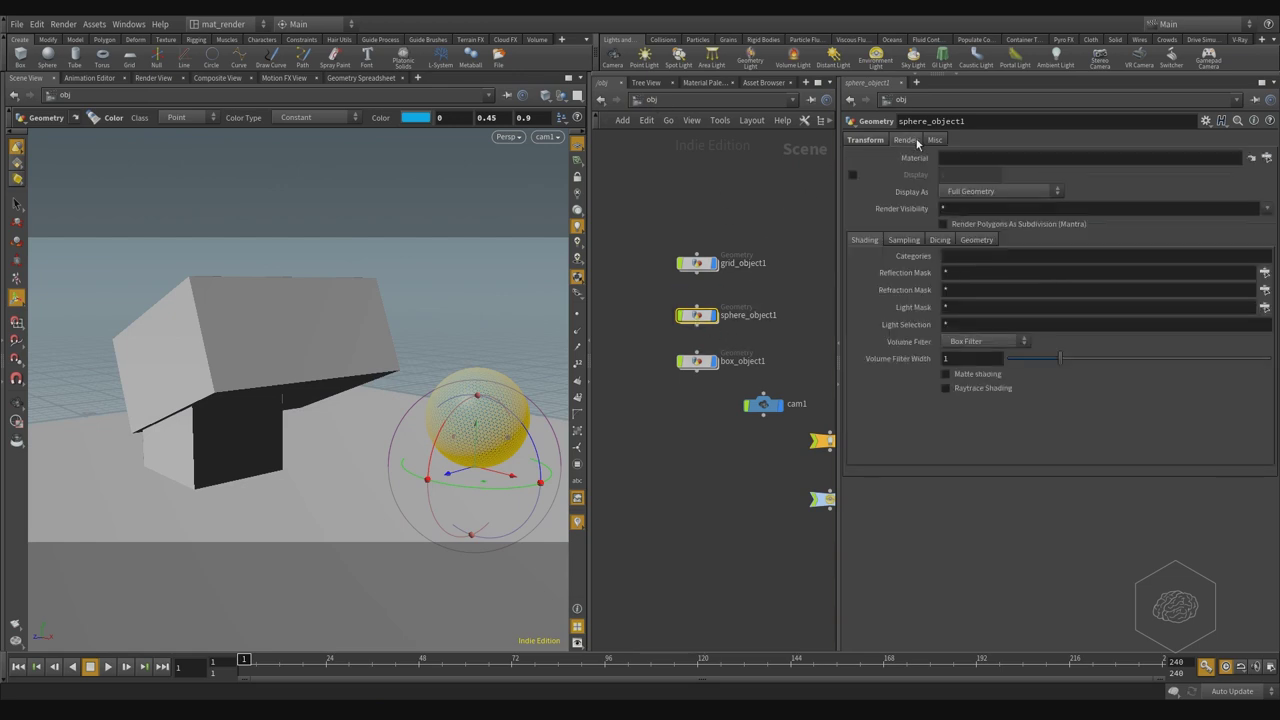
pyautogui.click(1266, 157)
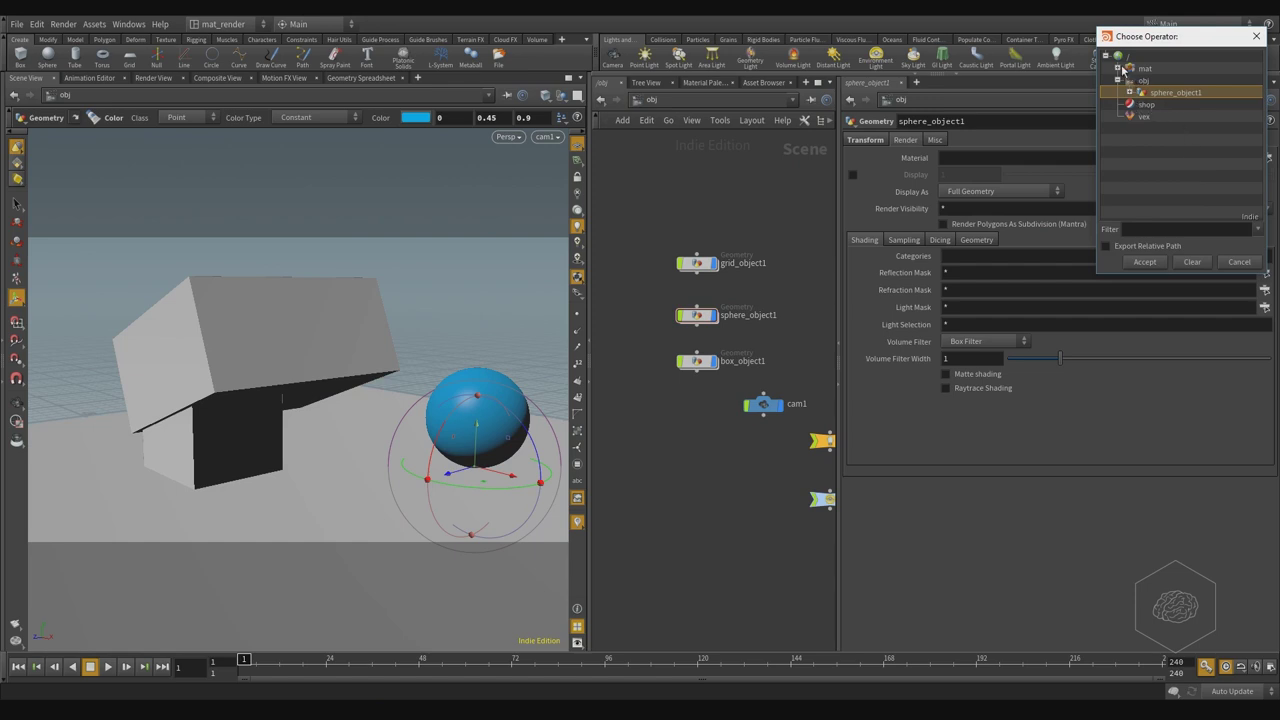
pyautogui.click(1118, 68)
pyautogui.click(1160, 82)
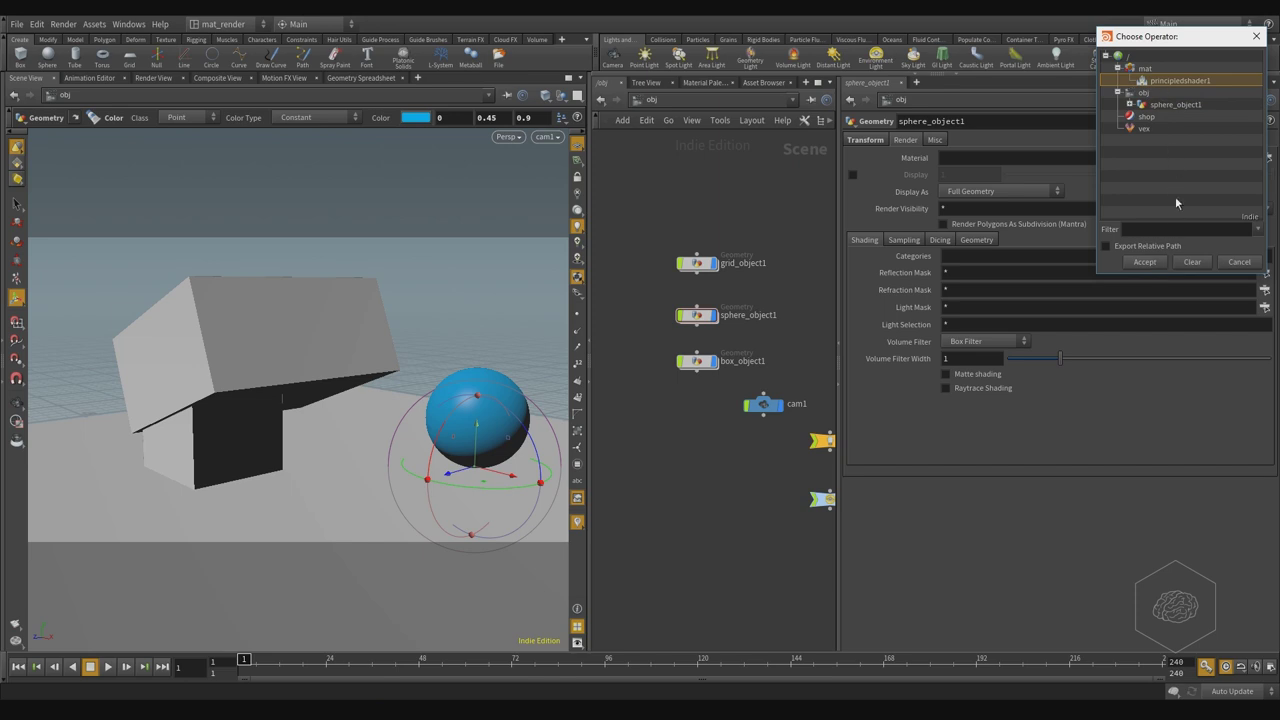
pyautogui.click(1260, 36)
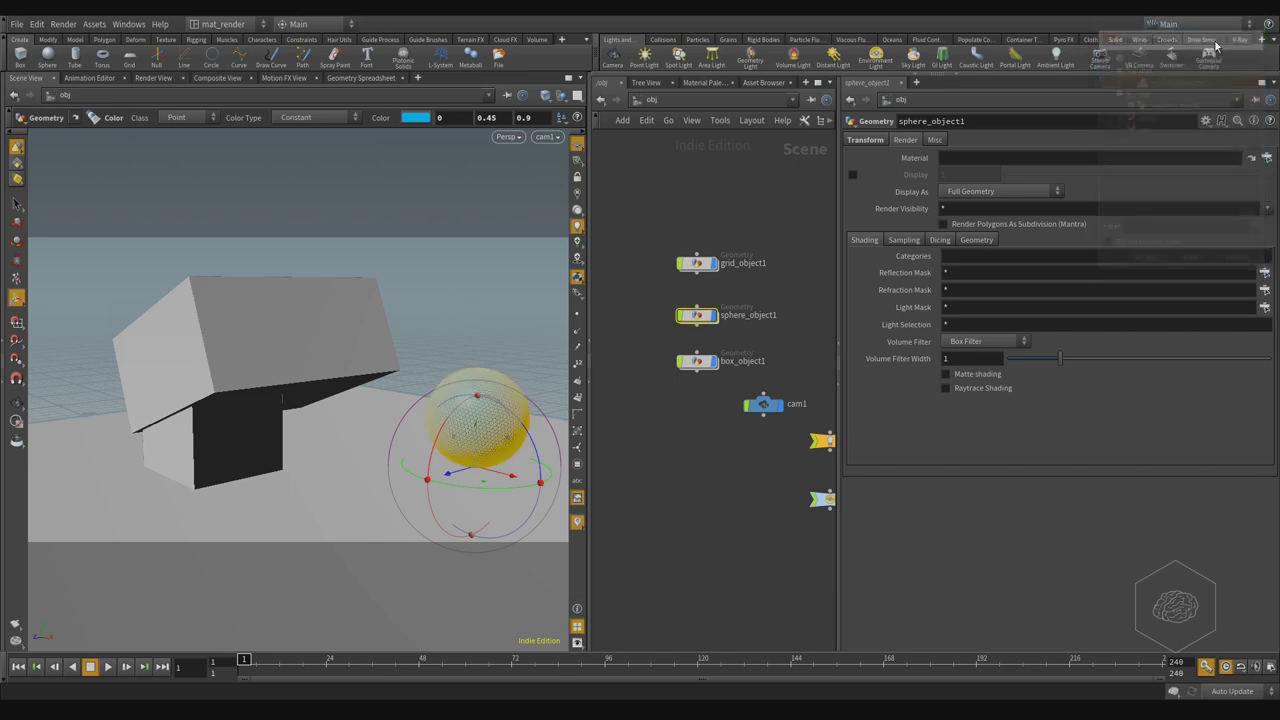
# - Add a second Principled Shader to the mat network and place it directly below the first one
pyautogui.click(710, 101)
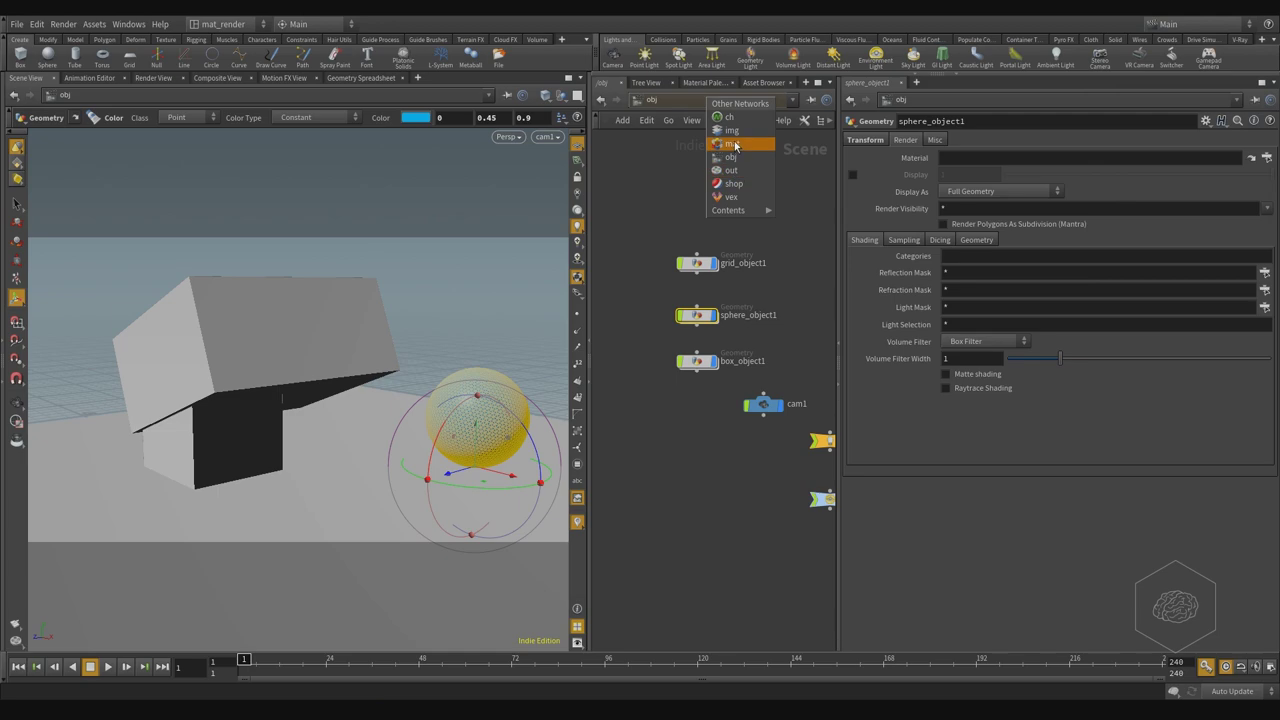
pyautogui.click(733, 143)
pyautogui.press('Tab')
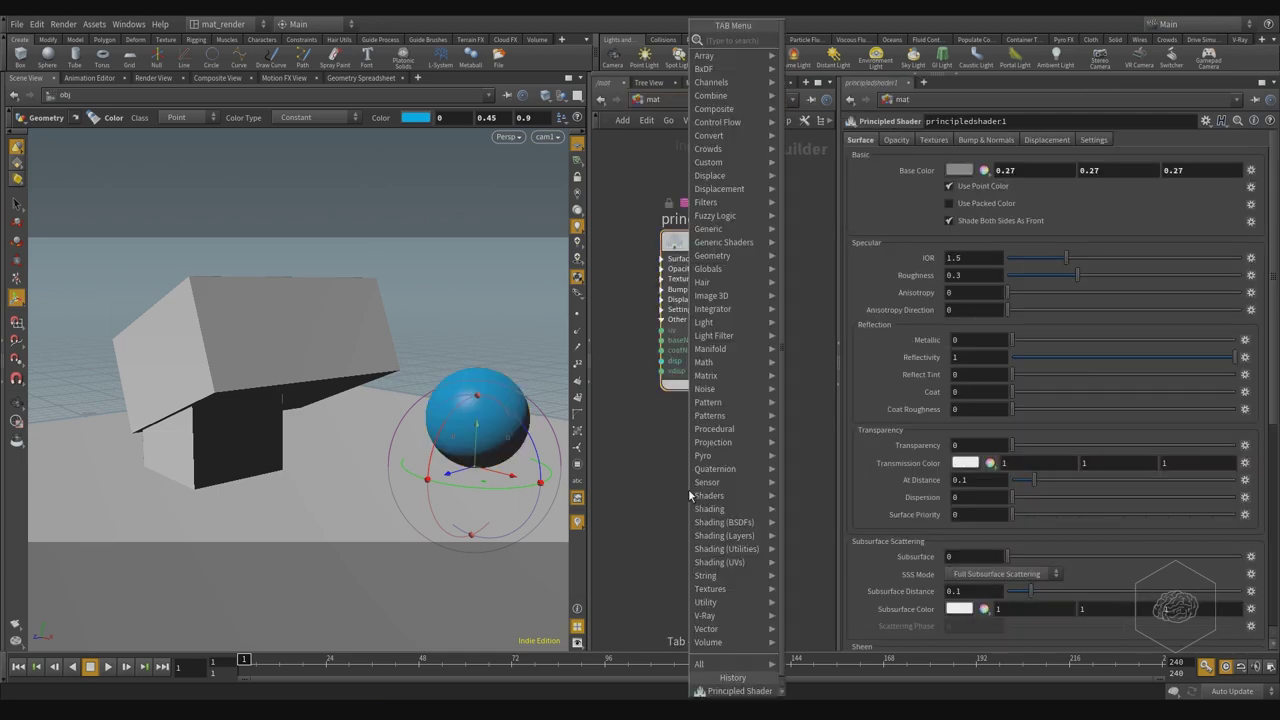
pyautogui.press('Return')
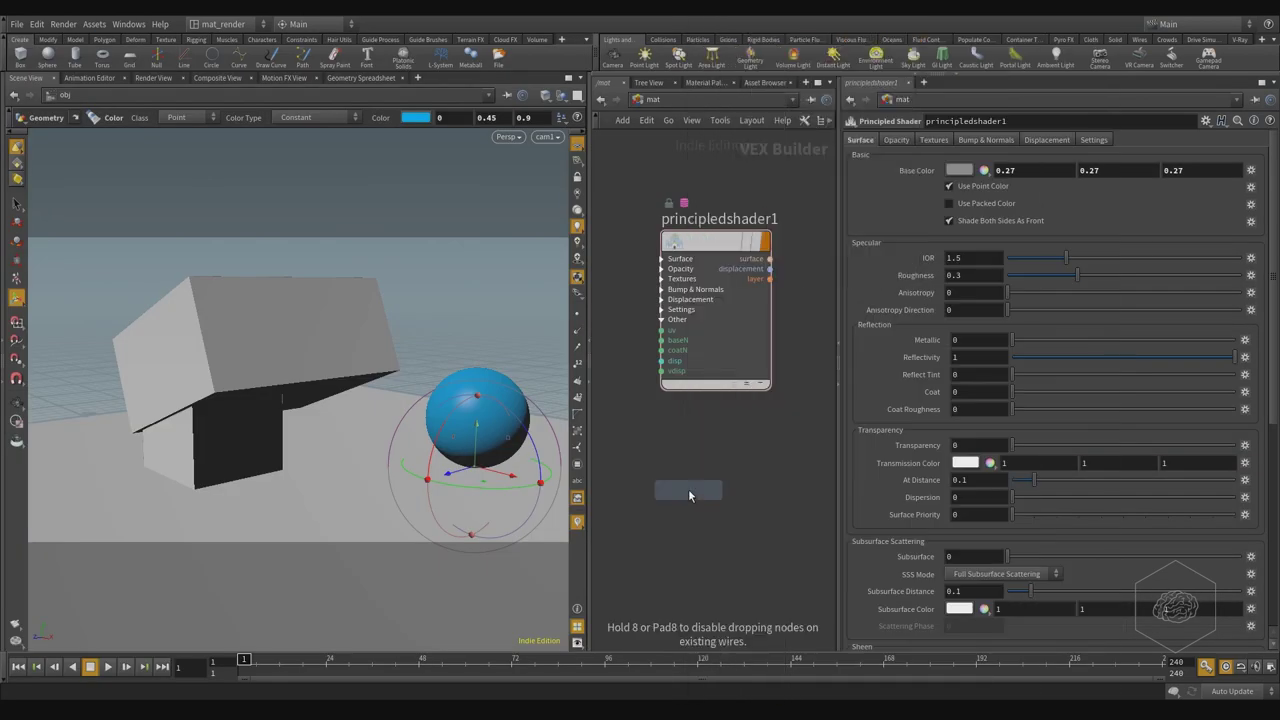
pyautogui.click(630, 481)
pyautogui.moveTo(630, 472); pyautogui.dragTo(703, 475)
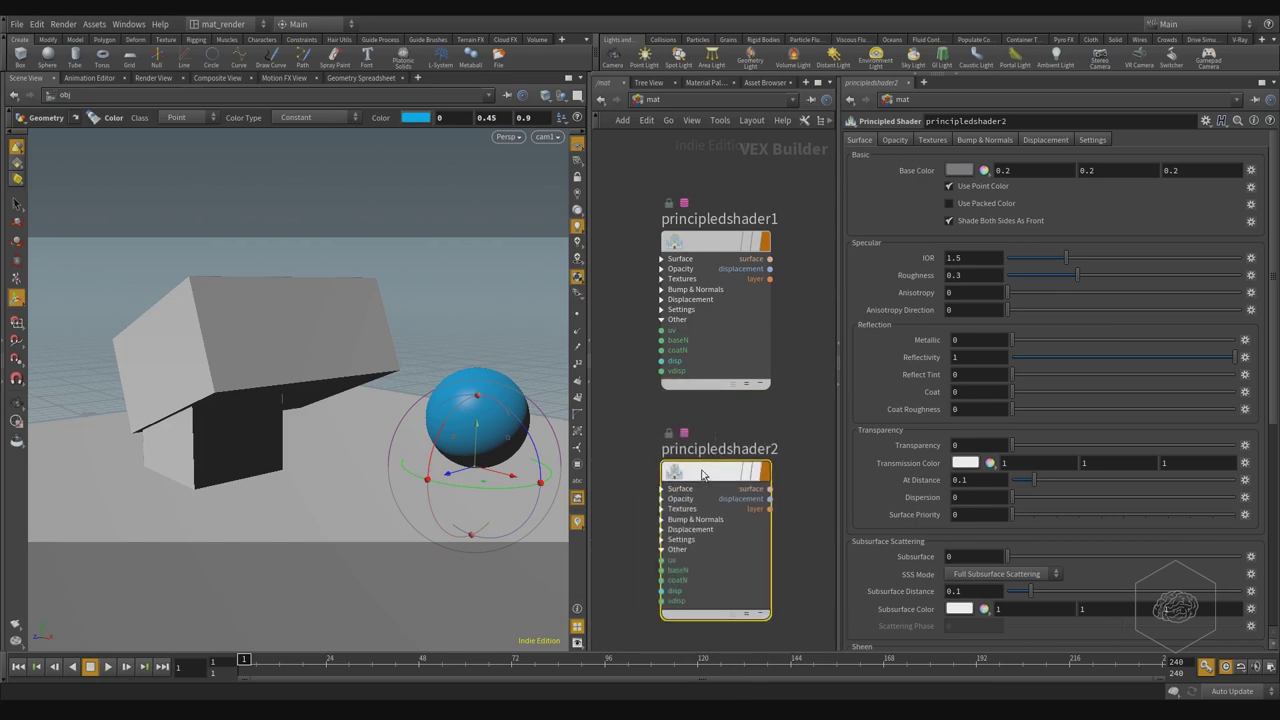
# - Rename the new Principled Shader as mysphere
pyautogui.doubleClick(1035, 121)
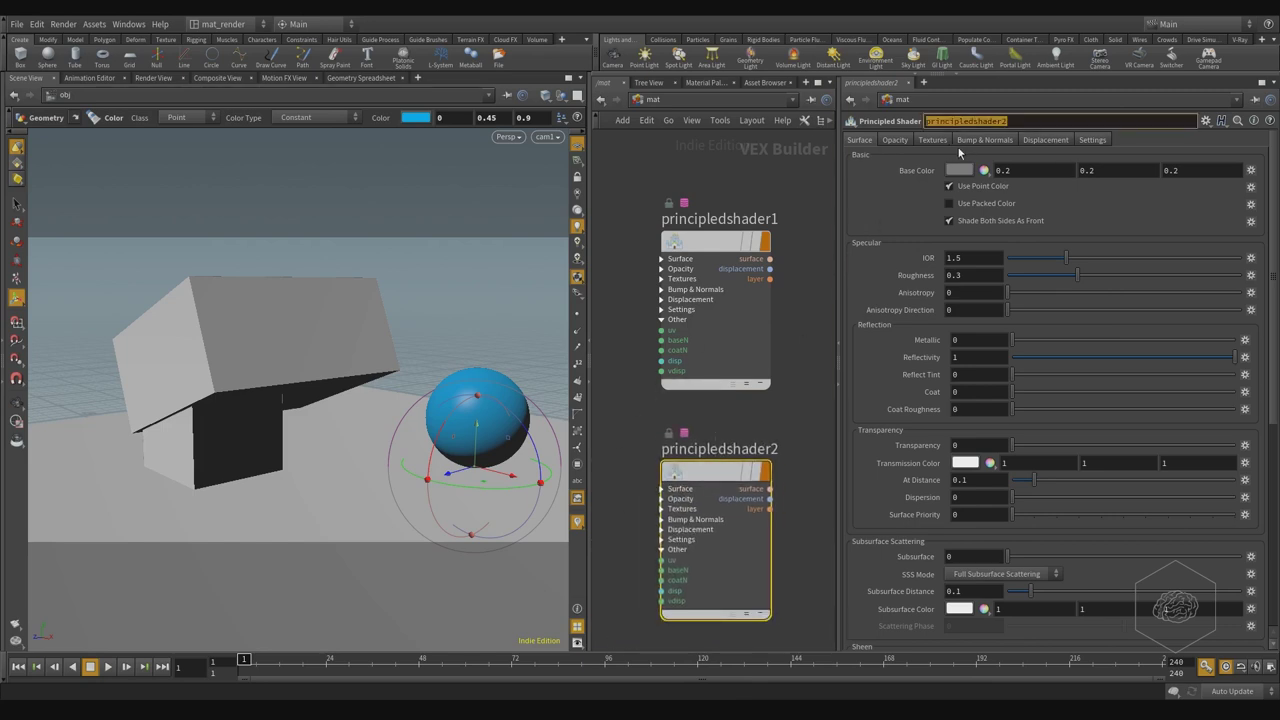
pyautogui.write('mysphere')
pyautogui.press('Return')
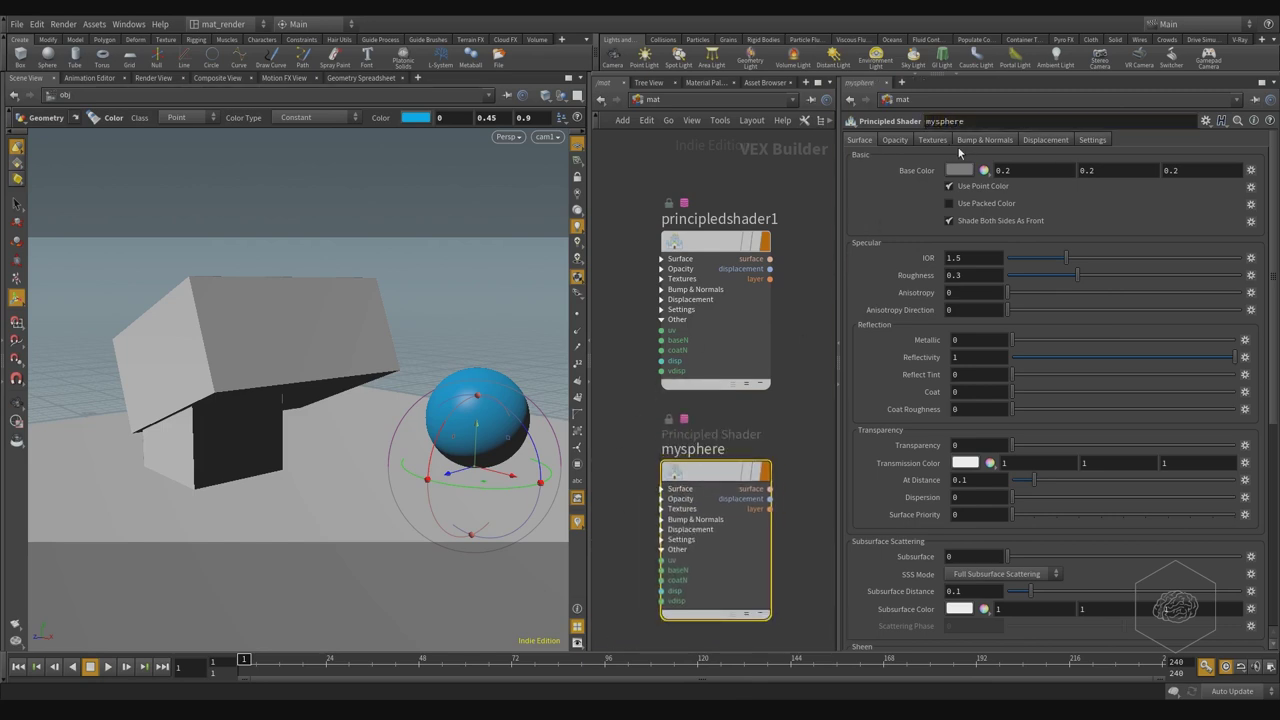
# - Set the mysphere shader's base color to dark red (0.5, 0, 0) and close the color editor
pyautogui.click(956, 169)
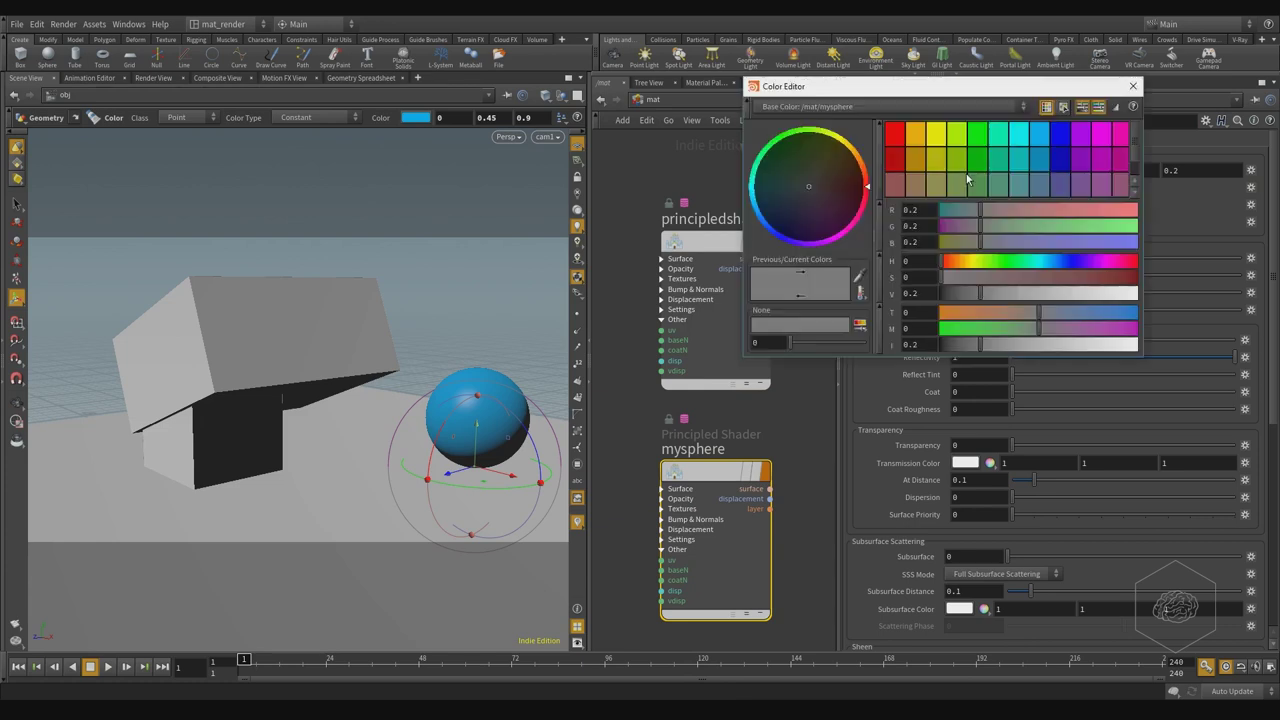
pyautogui.click(897, 159)
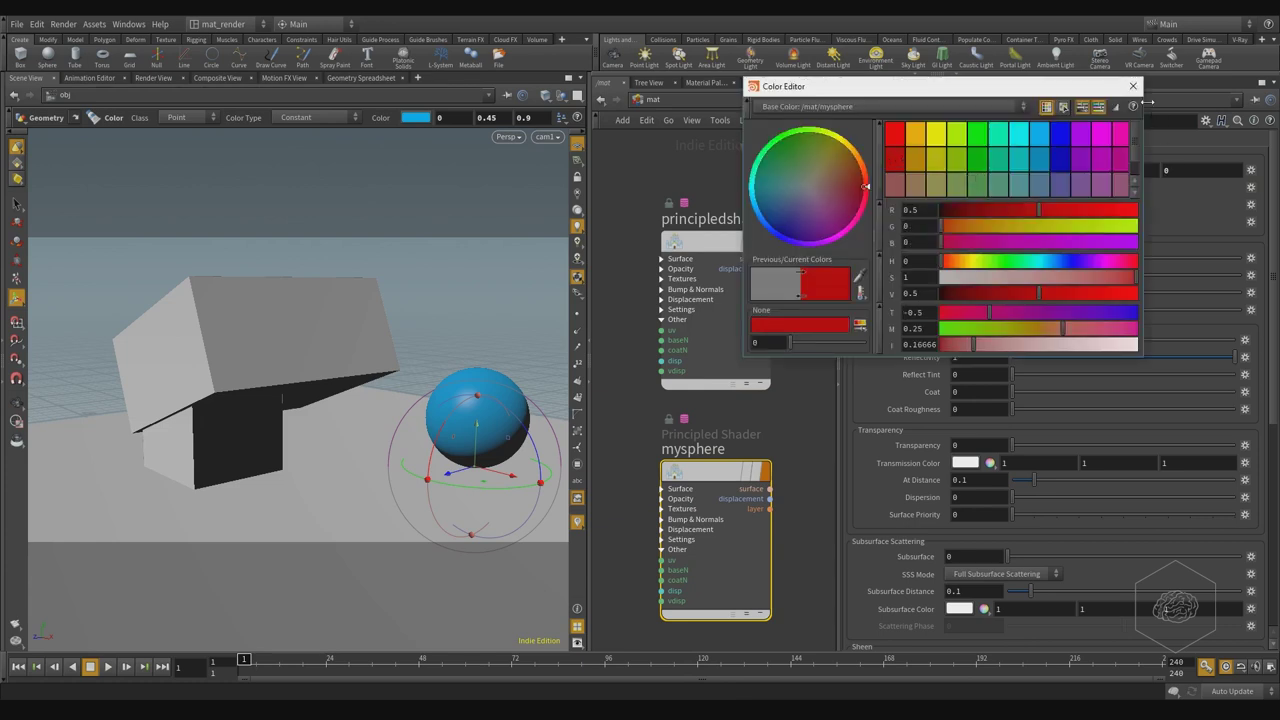
pyautogui.click(1133, 86)
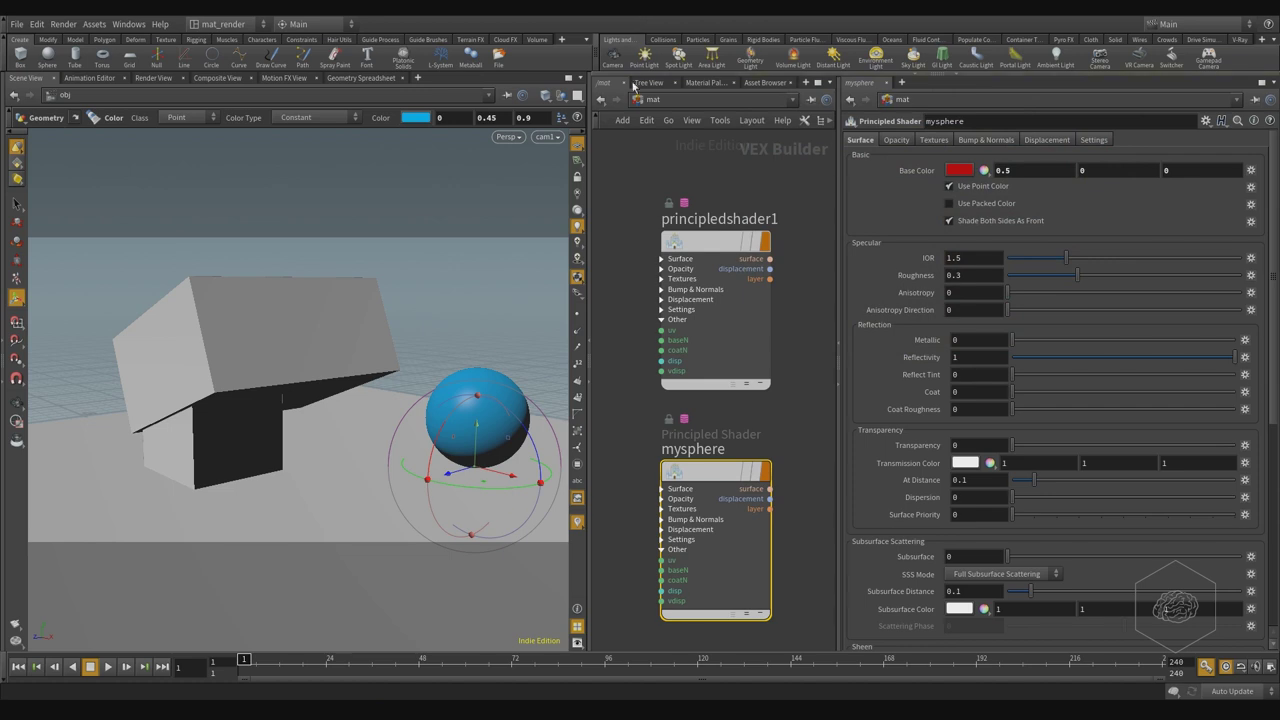
# - Return to the object level and assign /mat/mysphere as the material of sphere_object1
pyautogui.click(633, 85)
pyautogui.click(680, 170)
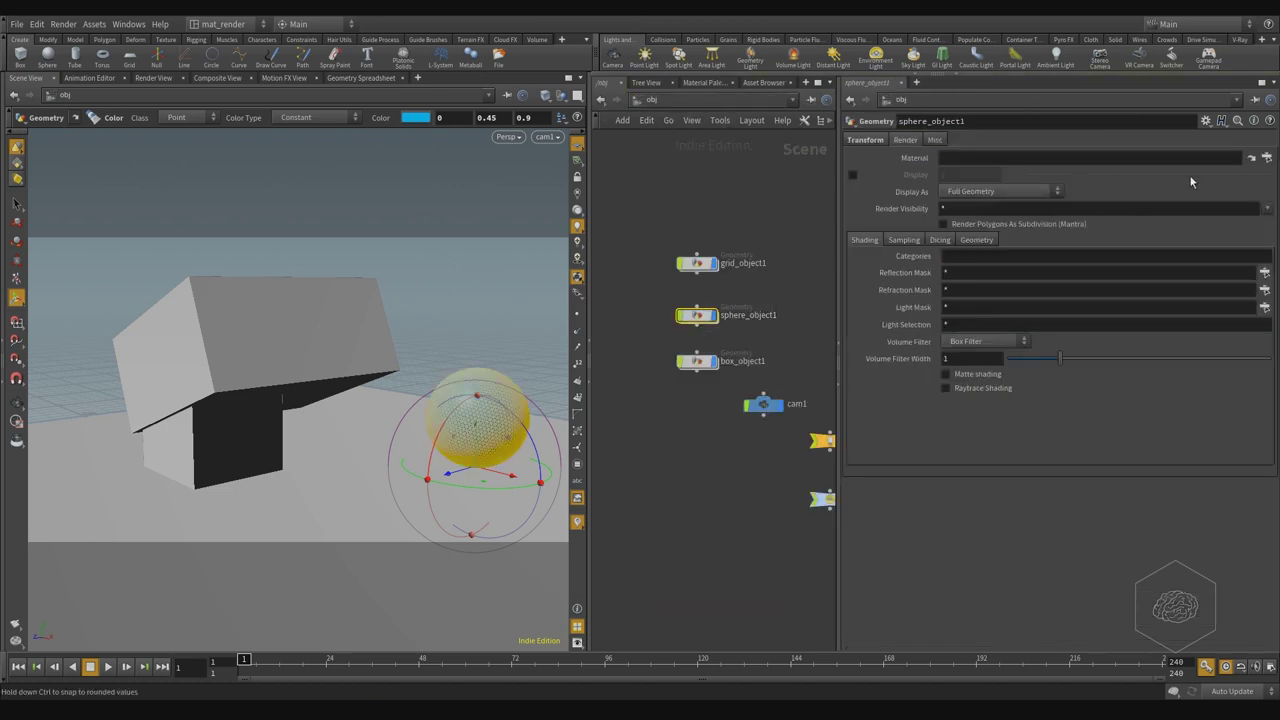
pyautogui.click(1266, 160)
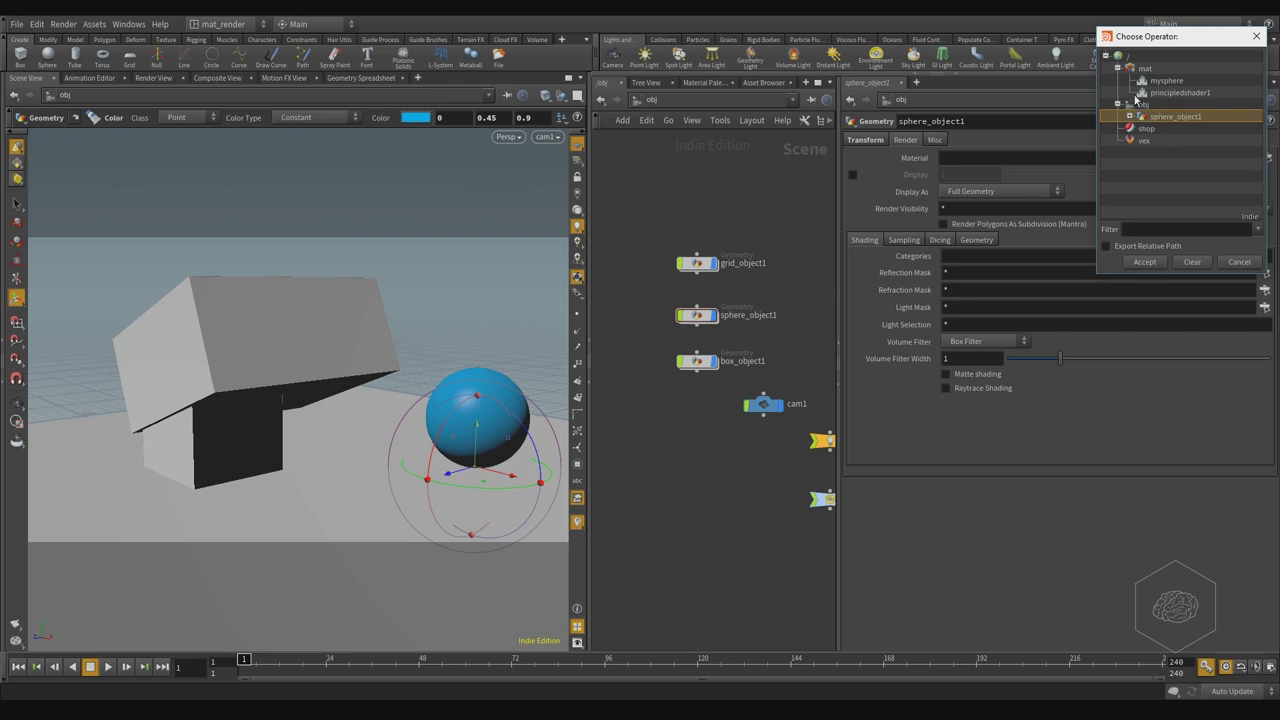
pyautogui.click(1163, 81)
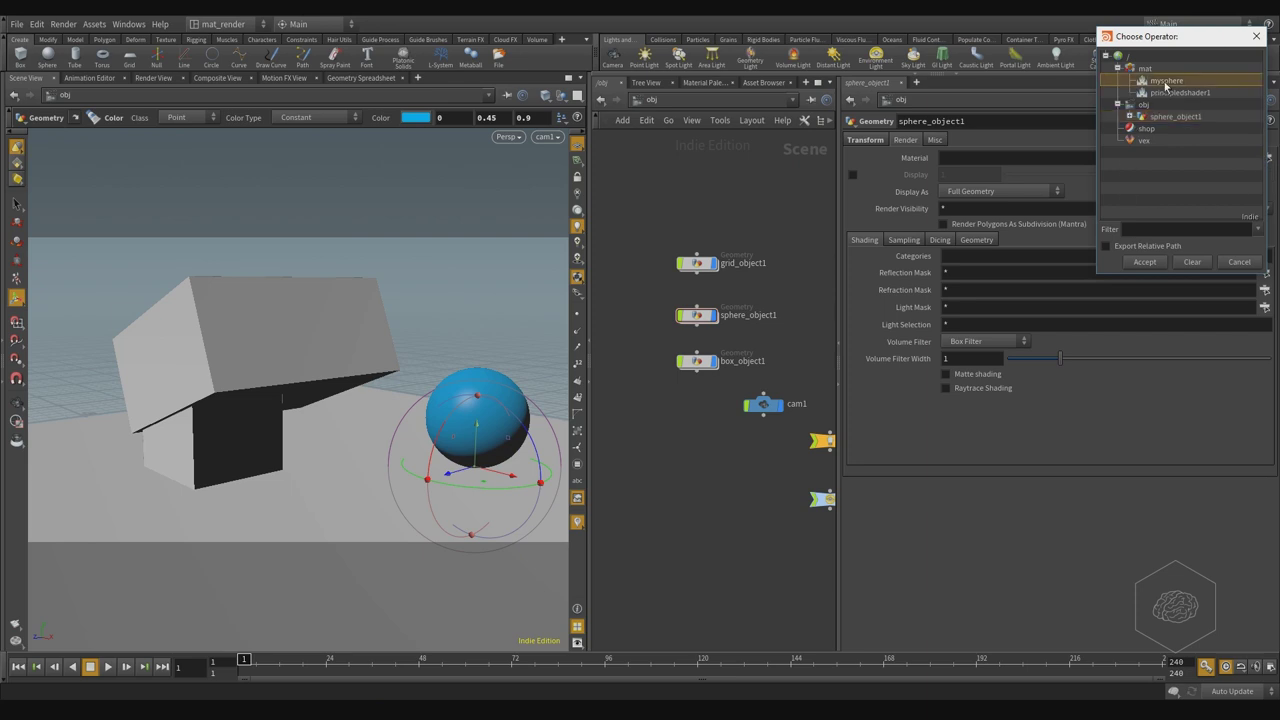
pyautogui.click(1143, 261)
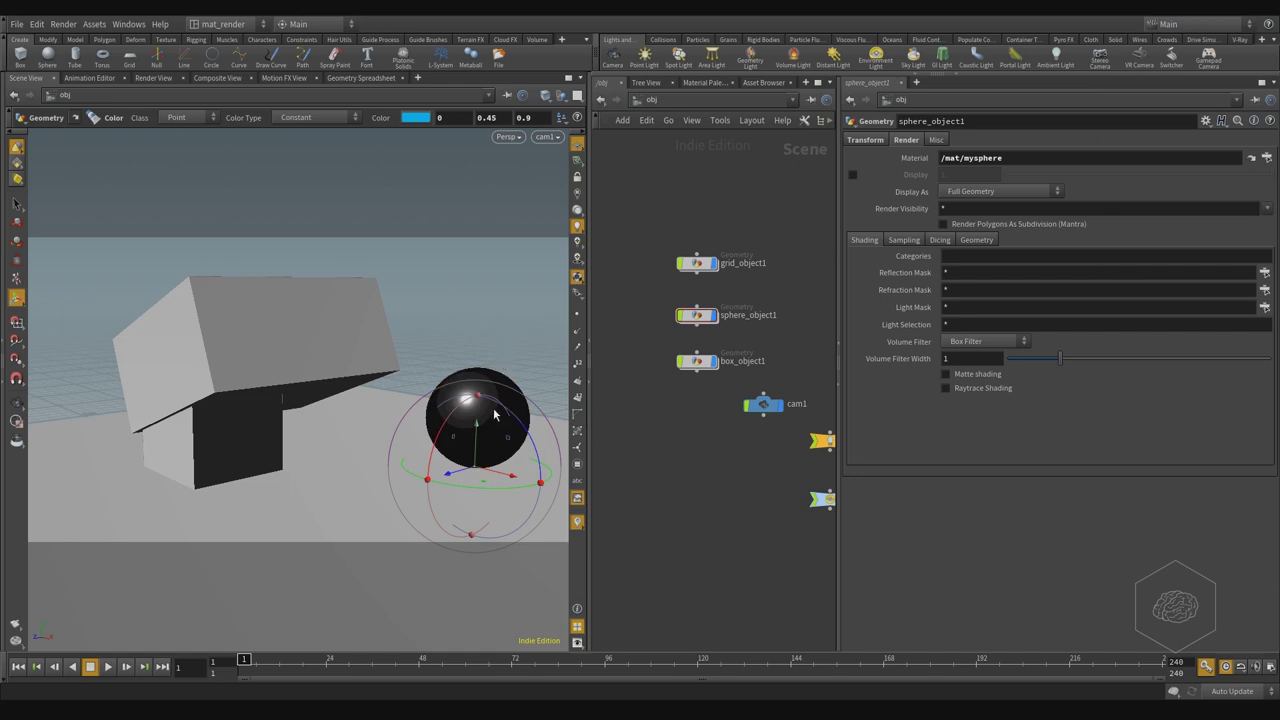
# - Start a render region in the camera view covering roughly the left half of the sphere and the area around it
pyautogui.click(16, 421)
pyautogui.moveTo(395, 322); pyautogui.dragTo(484, 478)
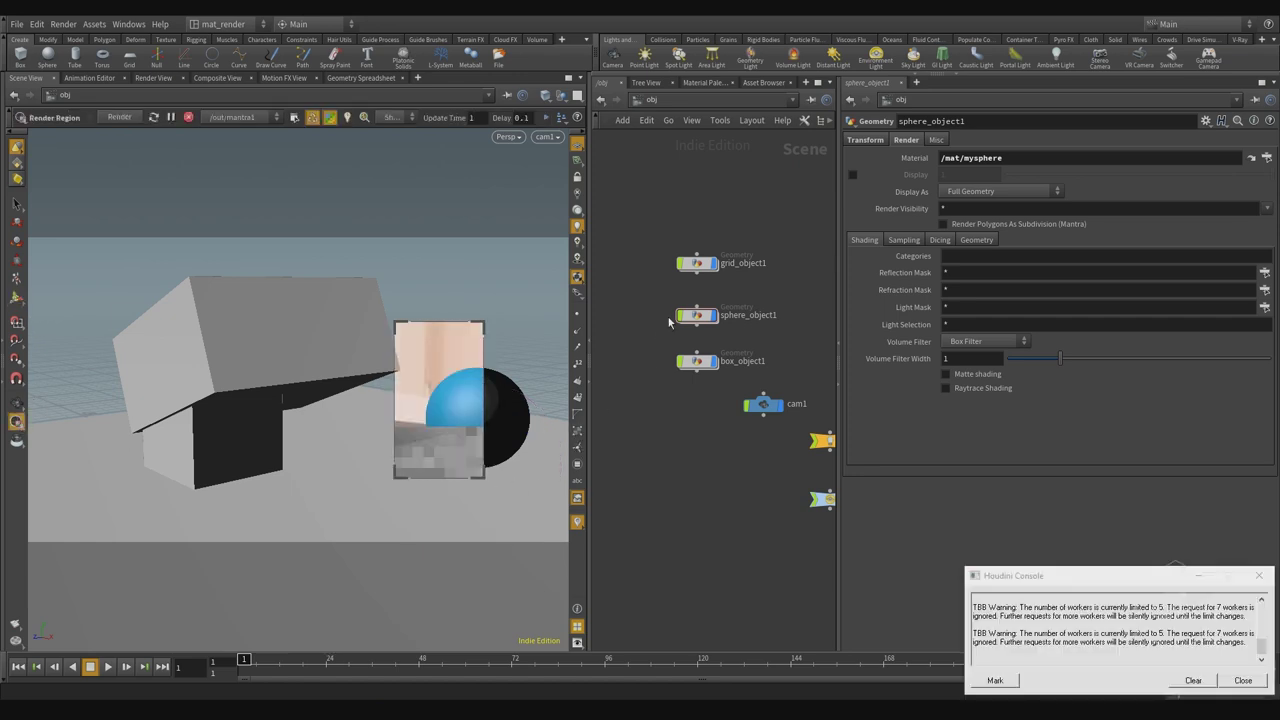
pyautogui.click(465, 404)
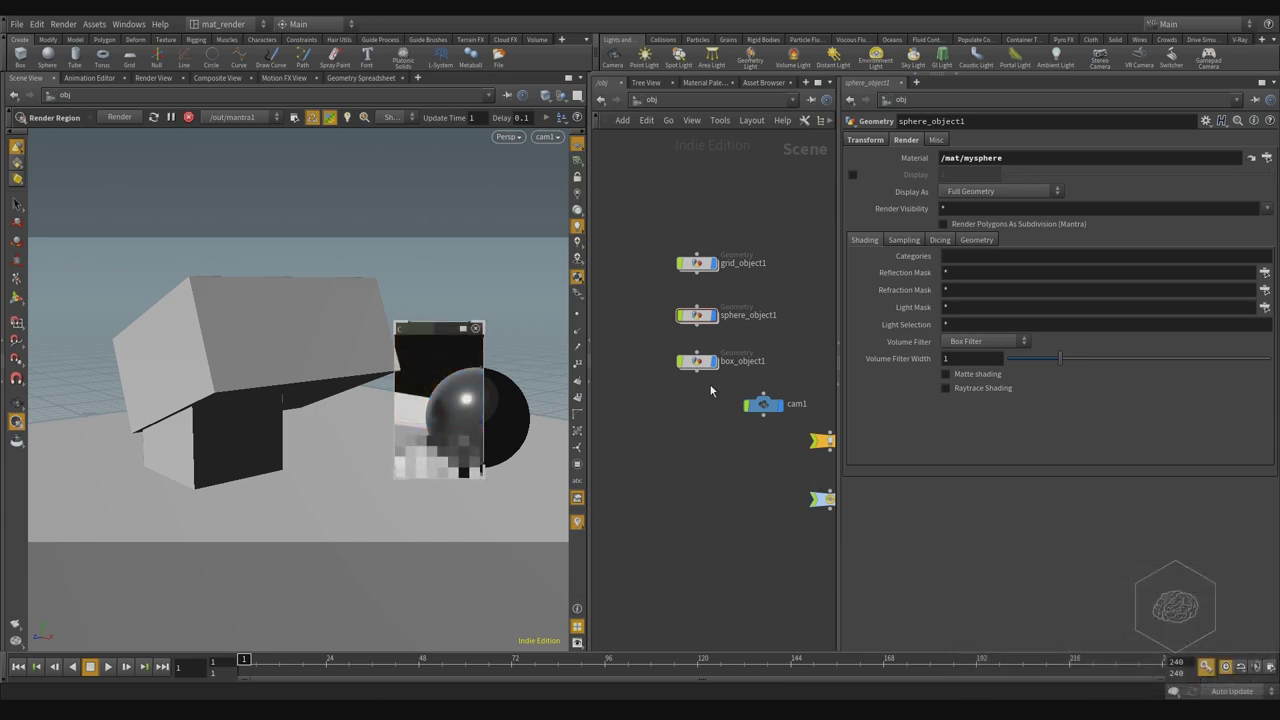
# - In the mat network, set the mysphere shader's reflectivity to 0 and turn off Use Point Color
pyautogui.click(676, 104)
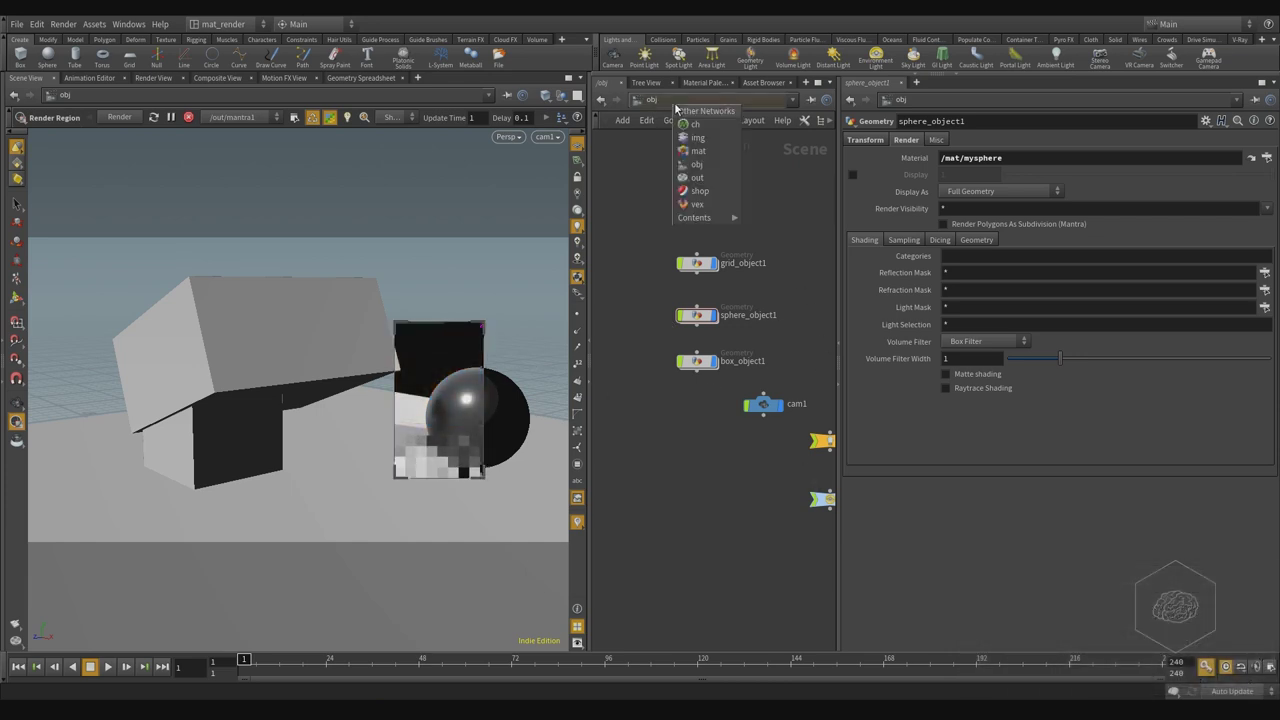
pyautogui.click(700, 163)
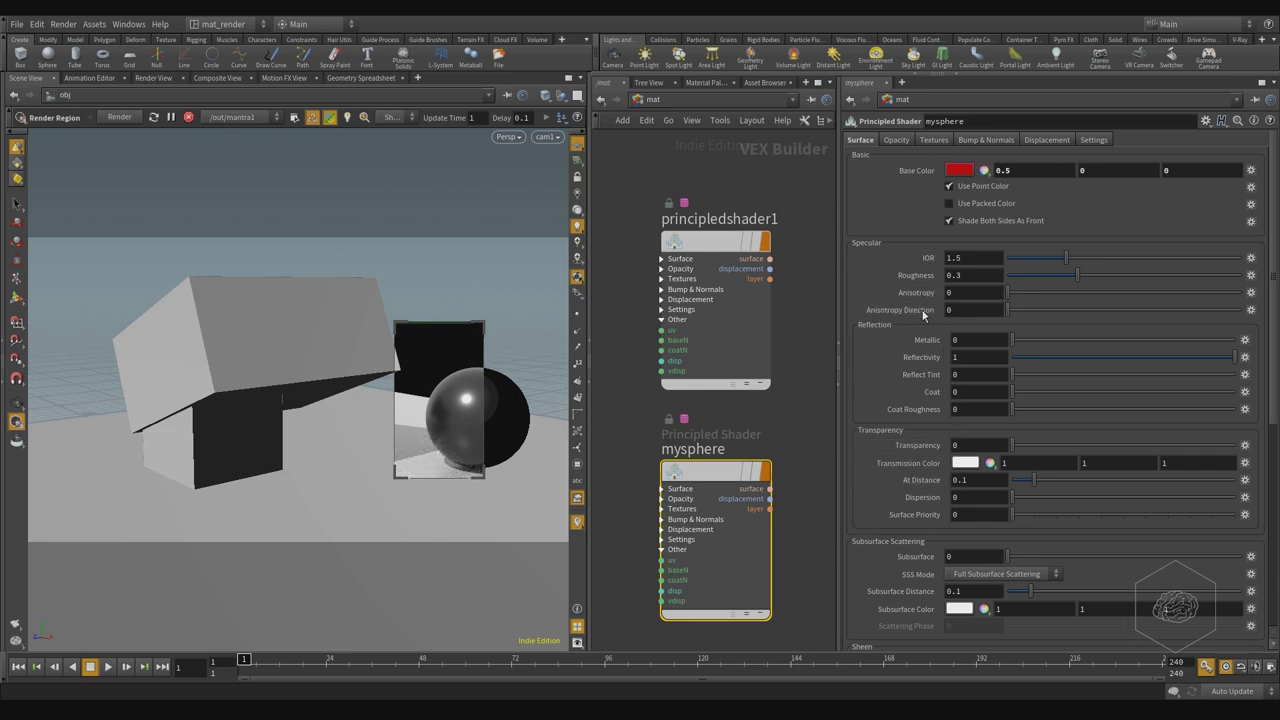
pyautogui.click(975, 357)
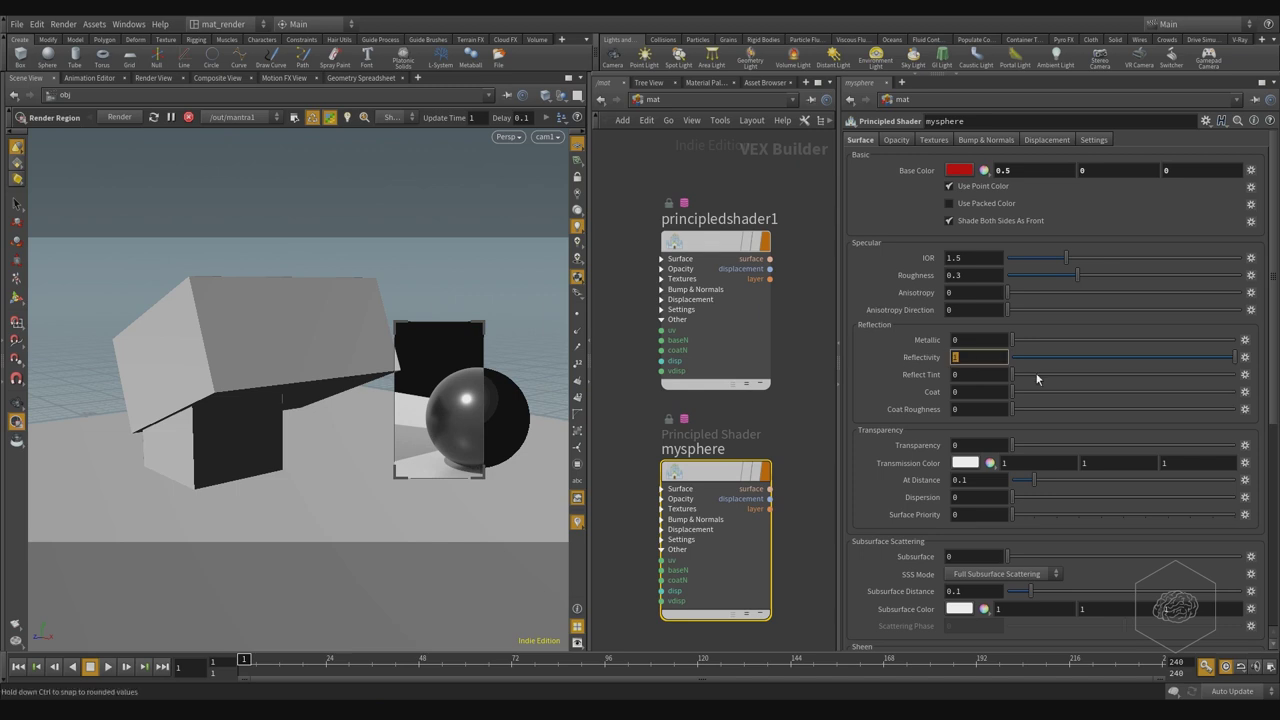
pyautogui.write('0')
pyautogui.press('Return')
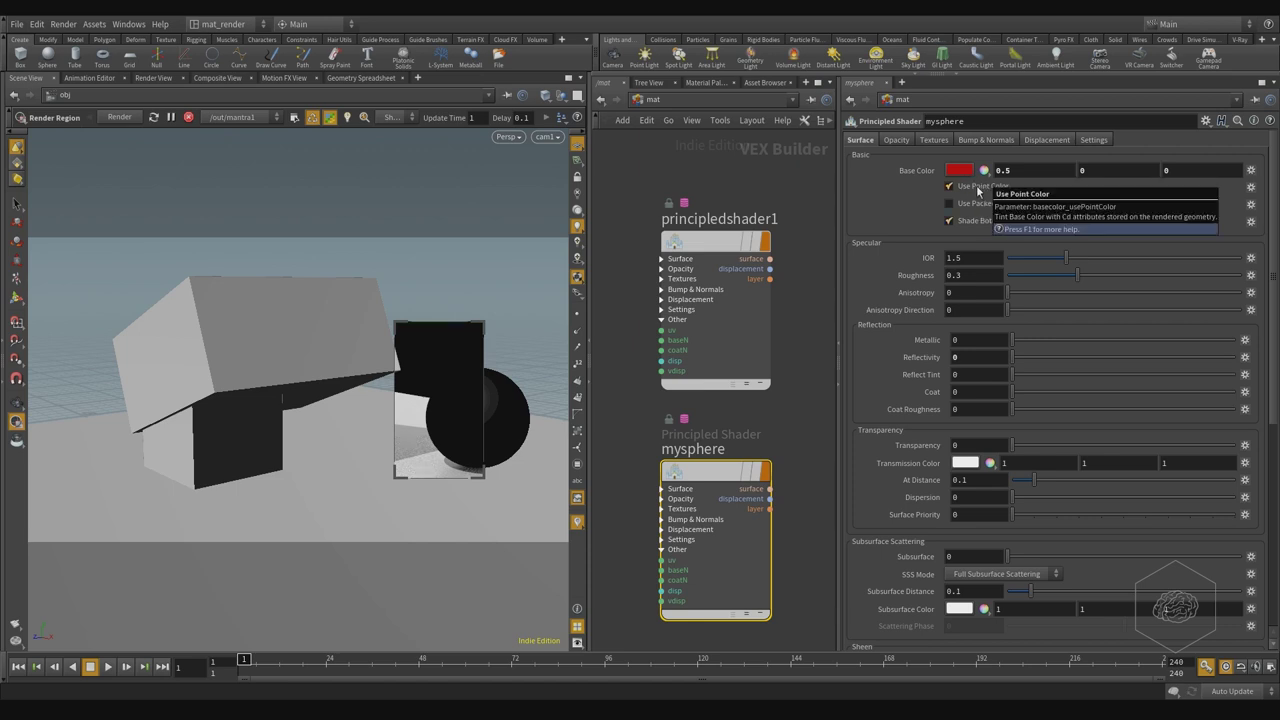
pyautogui.click(978, 190)
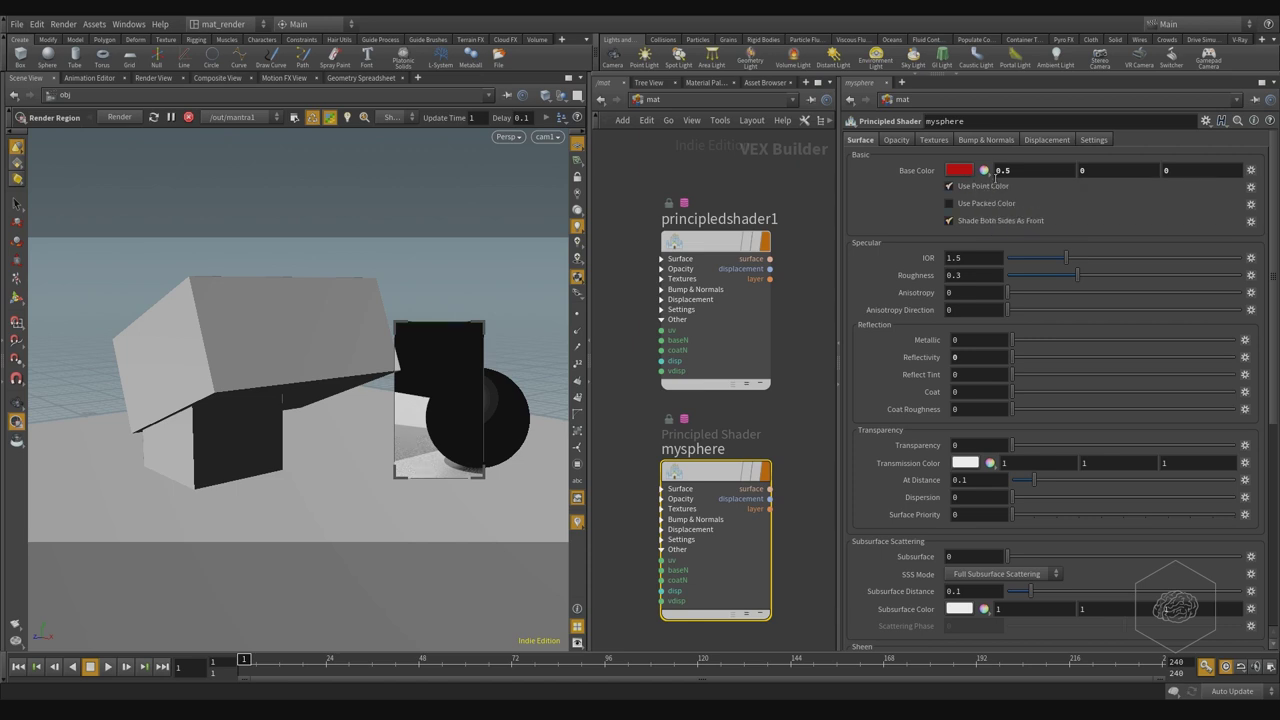
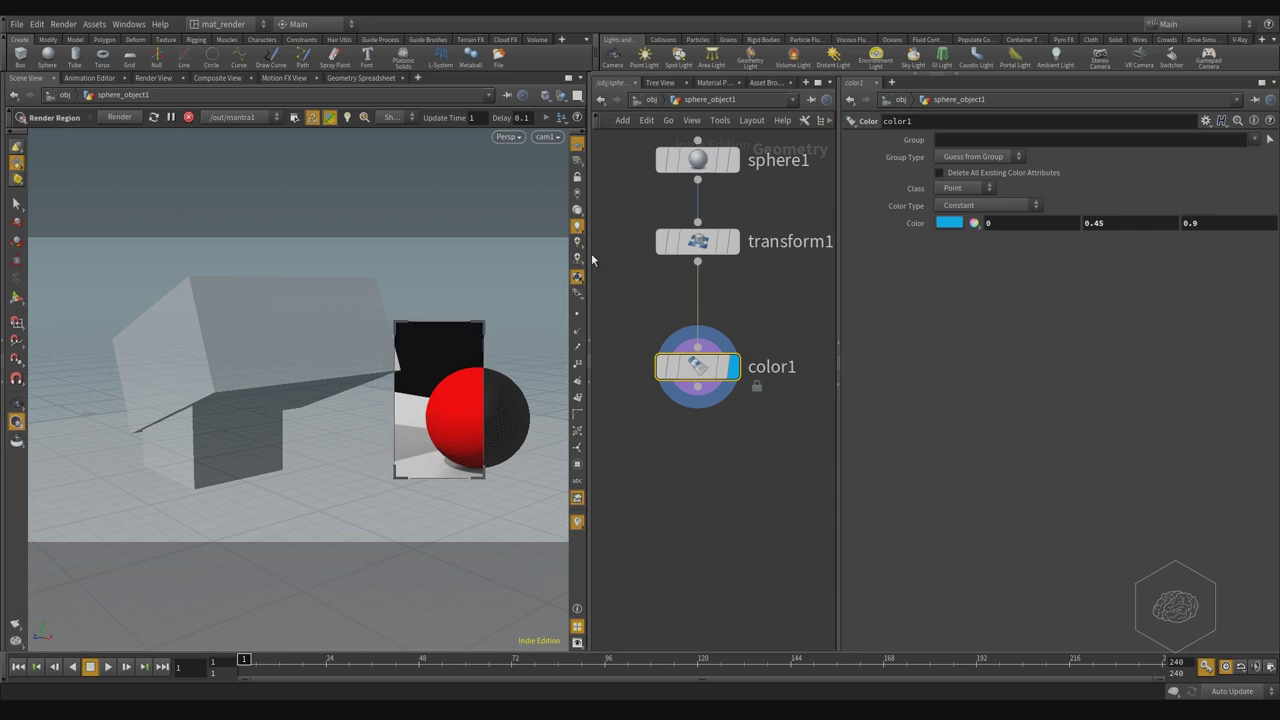
# - Leave the sphere's geometry network, return to the mat network and set the mysphere shader's reflectivity to 1
pyautogui.click(651, 101)
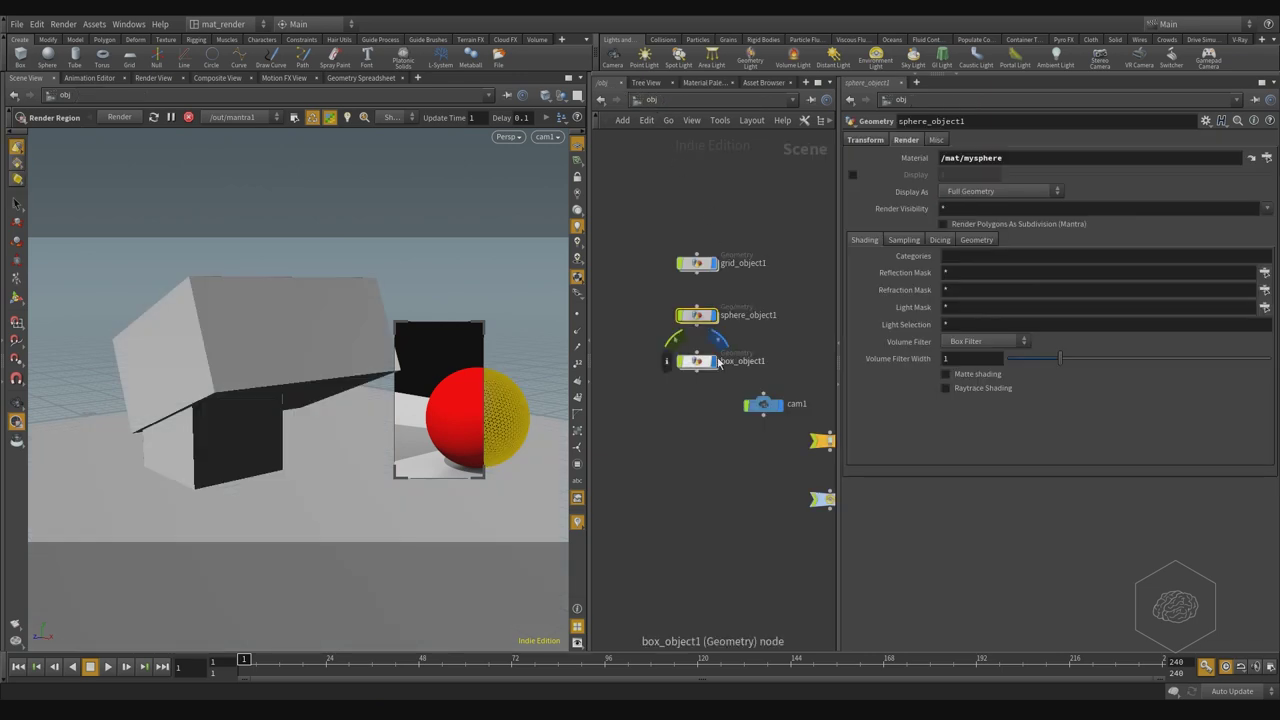
pyautogui.click(706, 99)
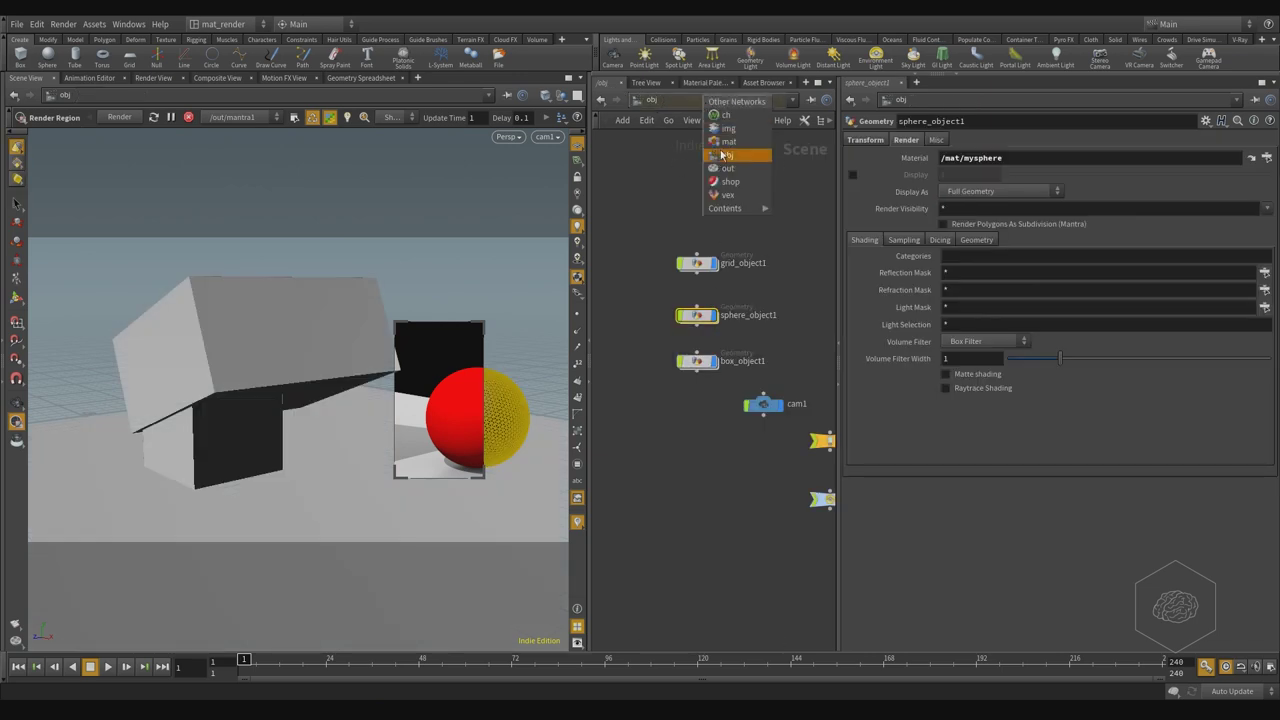
pyautogui.click(725, 150)
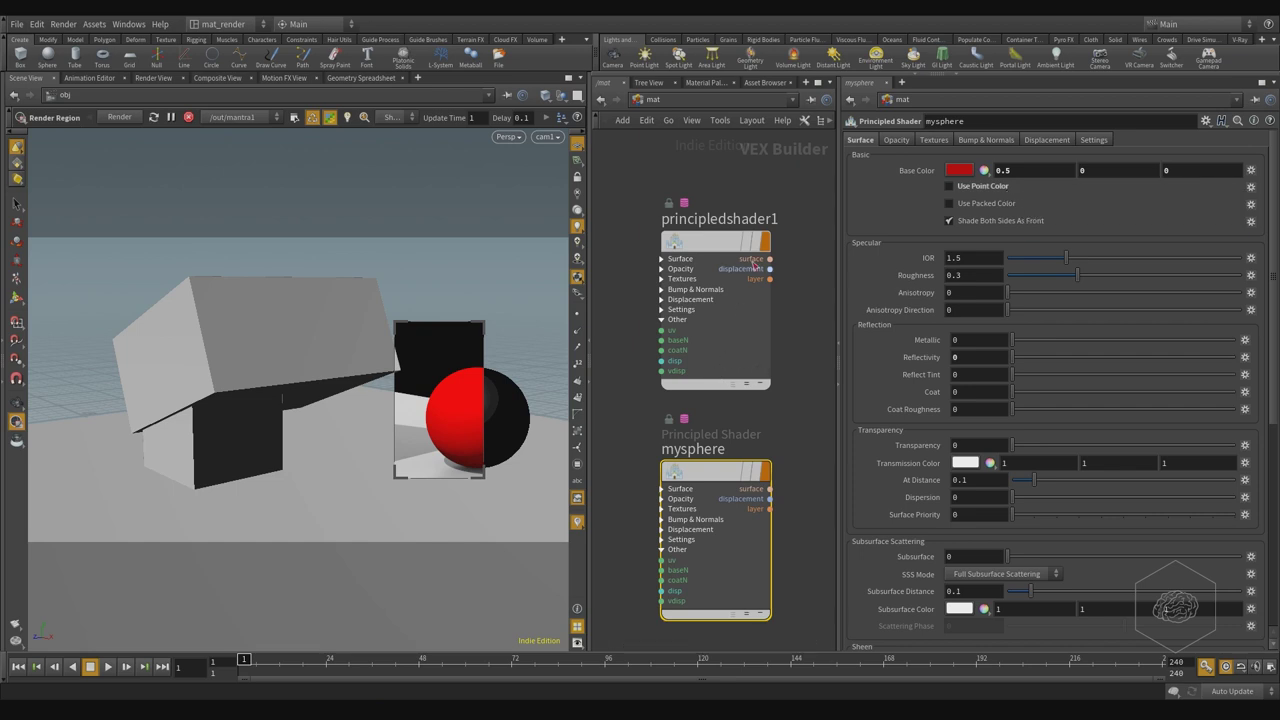
pyautogui.moveTo(769, 349)
pyautogui.press('h')
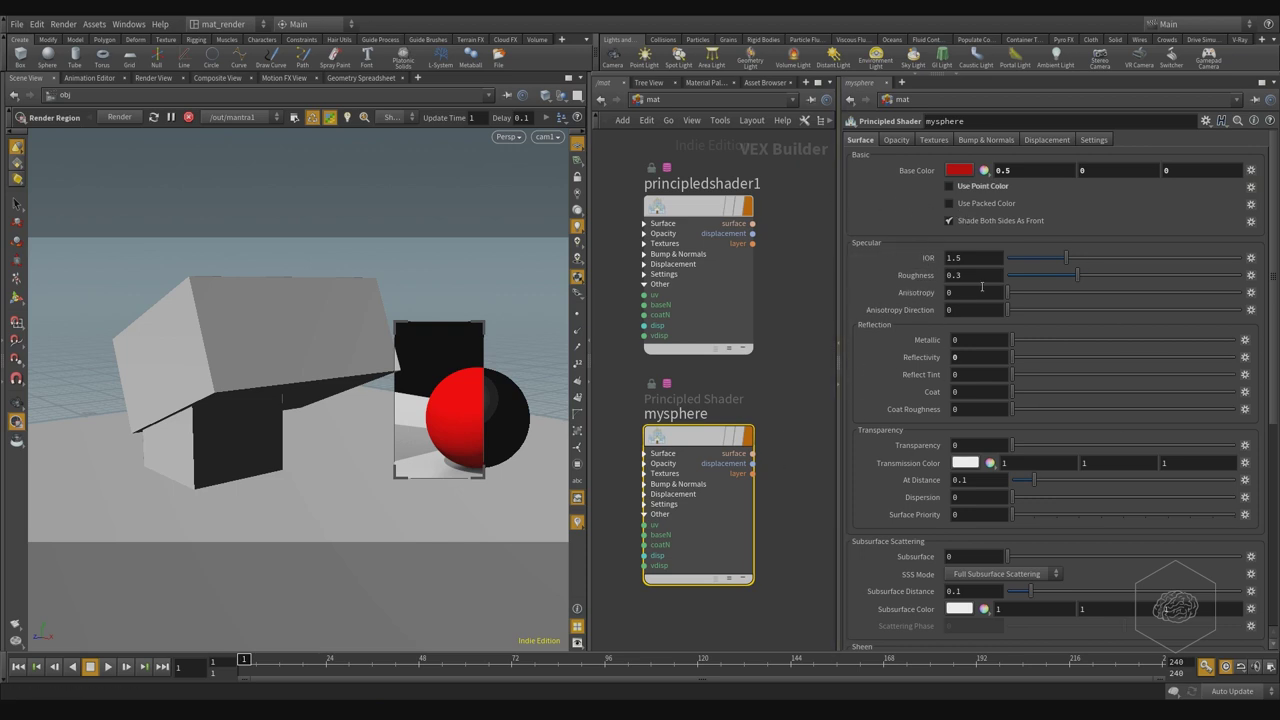
pyautogui.moveTo(486, 422)
pyautogui.click(976, 357)
pyautogui.write('1')
pyautogui.press('Return')
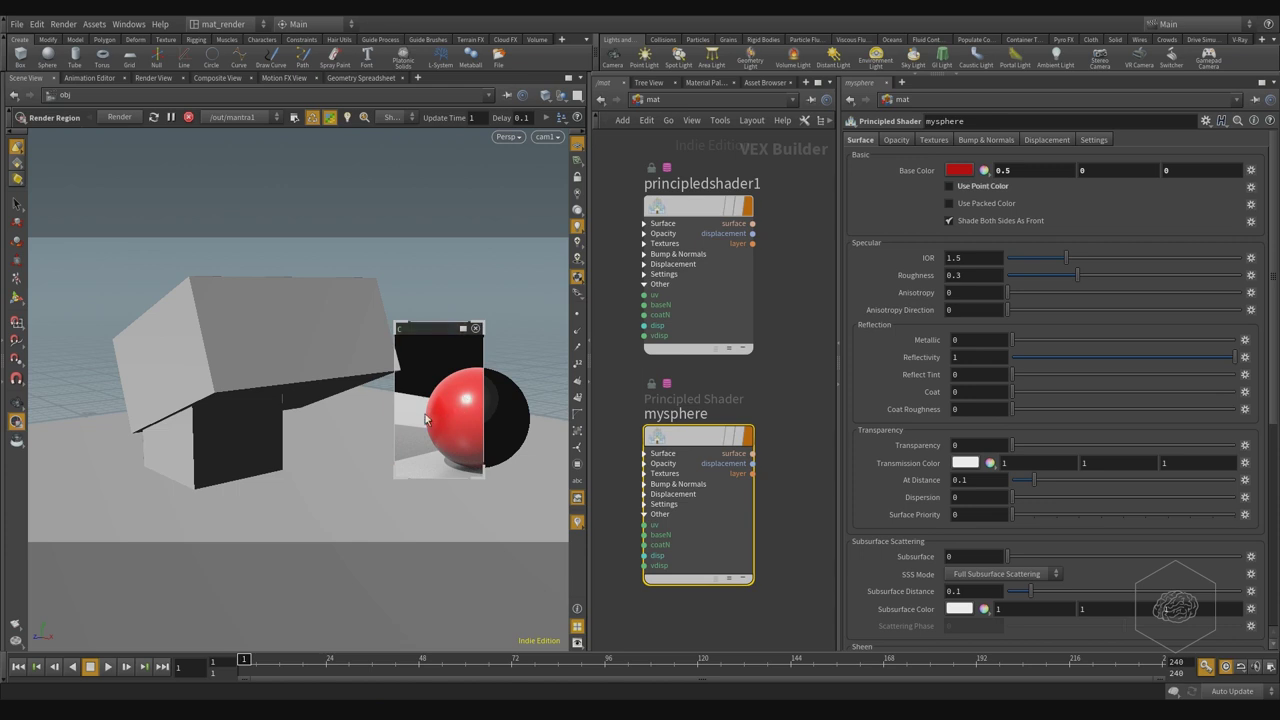
# - Try IOR values of 25, 1 and 2 on the mysphere shader to compare their reflections in the render region
pyautogui.click(988, 261)
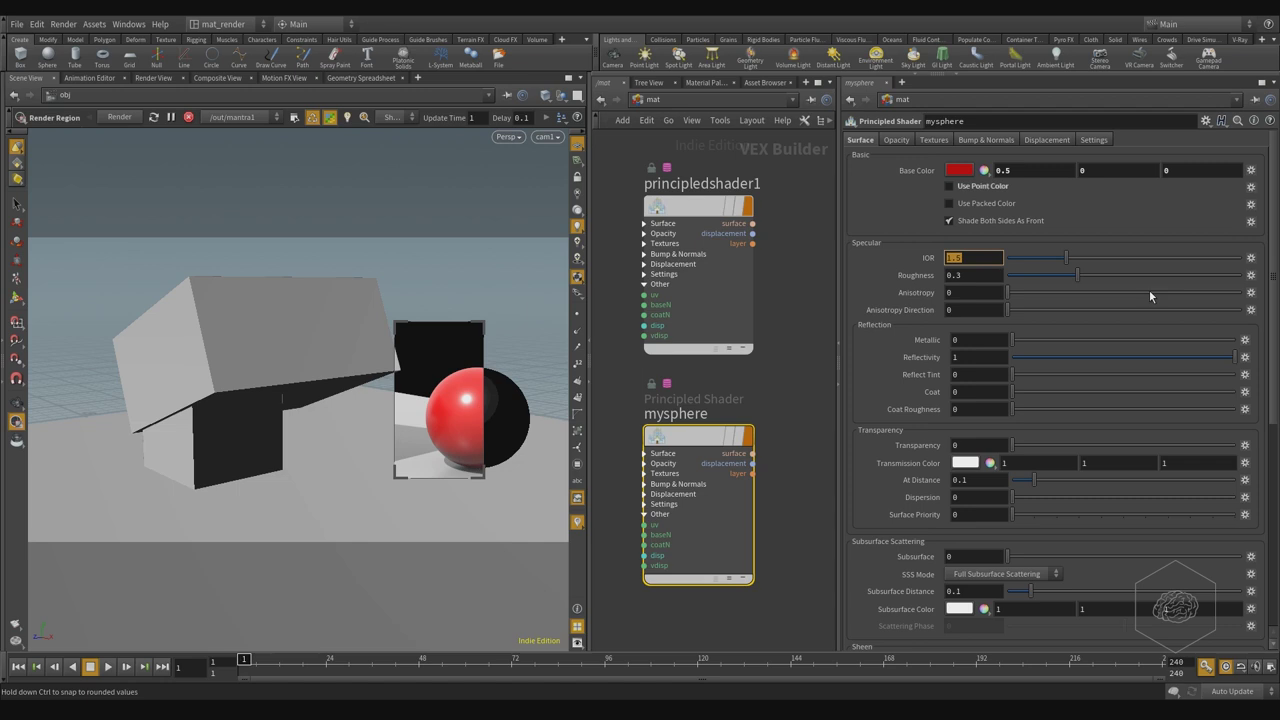
pyautogui.write('25')
pyautogui.press('Return')
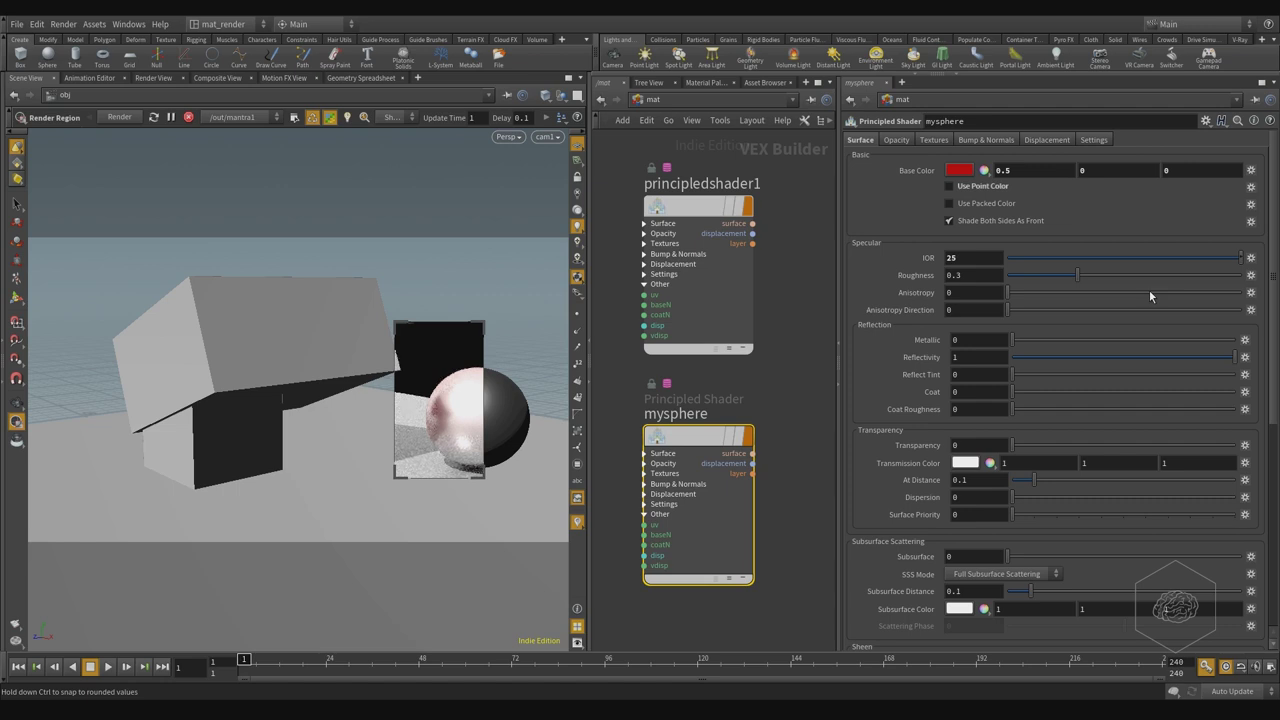
pyautogui.click(968, 258)
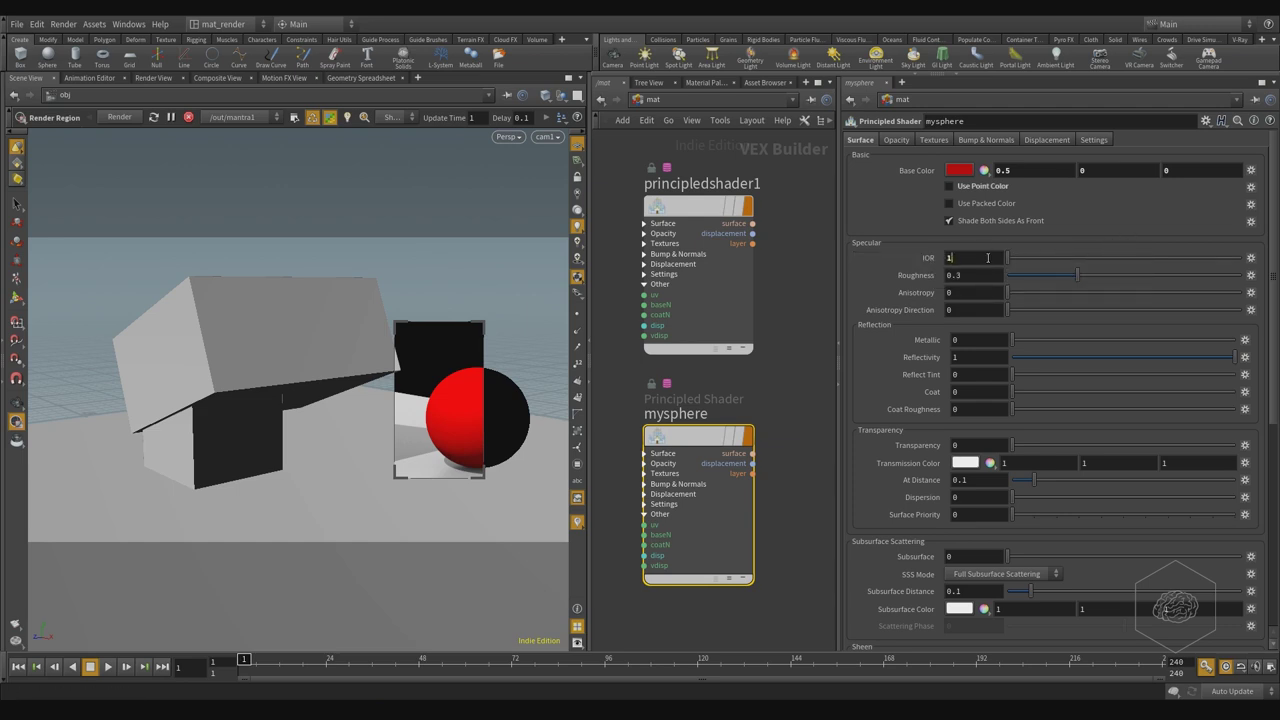
pyautogui.click(988, 257)
pyautogui.press('BackSpace')
pyautogui.write('2')
pyautogui.press('Return')
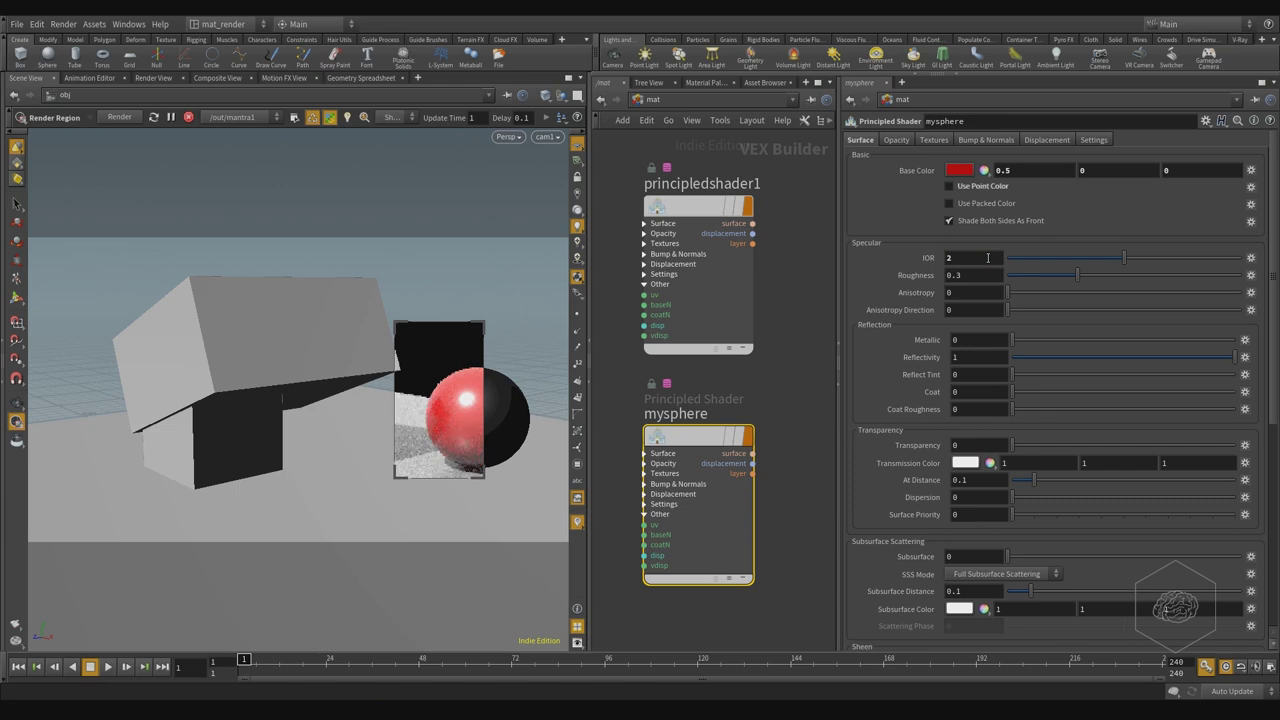
# - Set the mysphere shader's IOR to 1.5
pyautogui.click(988, 257)
pyautogui.write('1.5')
pyautogui.press('Return')
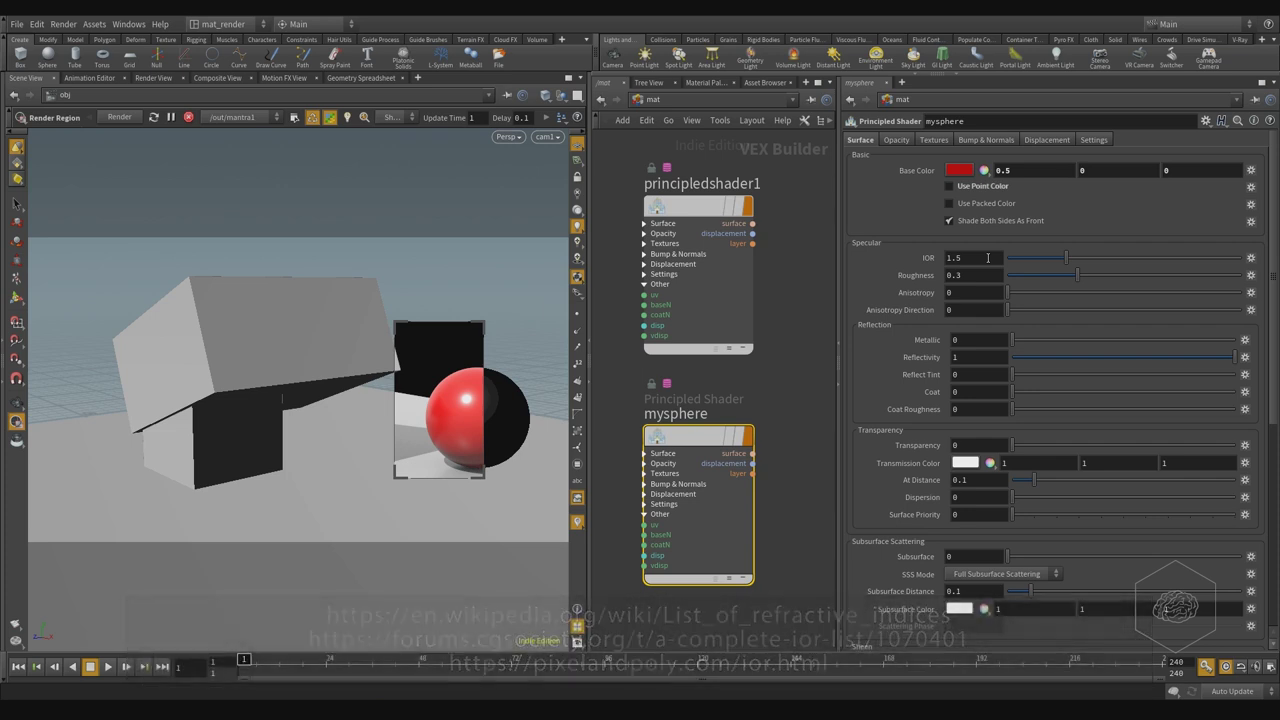
# - Try a roughness of 1 on the mysphere shader and settle on a roughness of 0.1
pyautogui.click(985, 273)
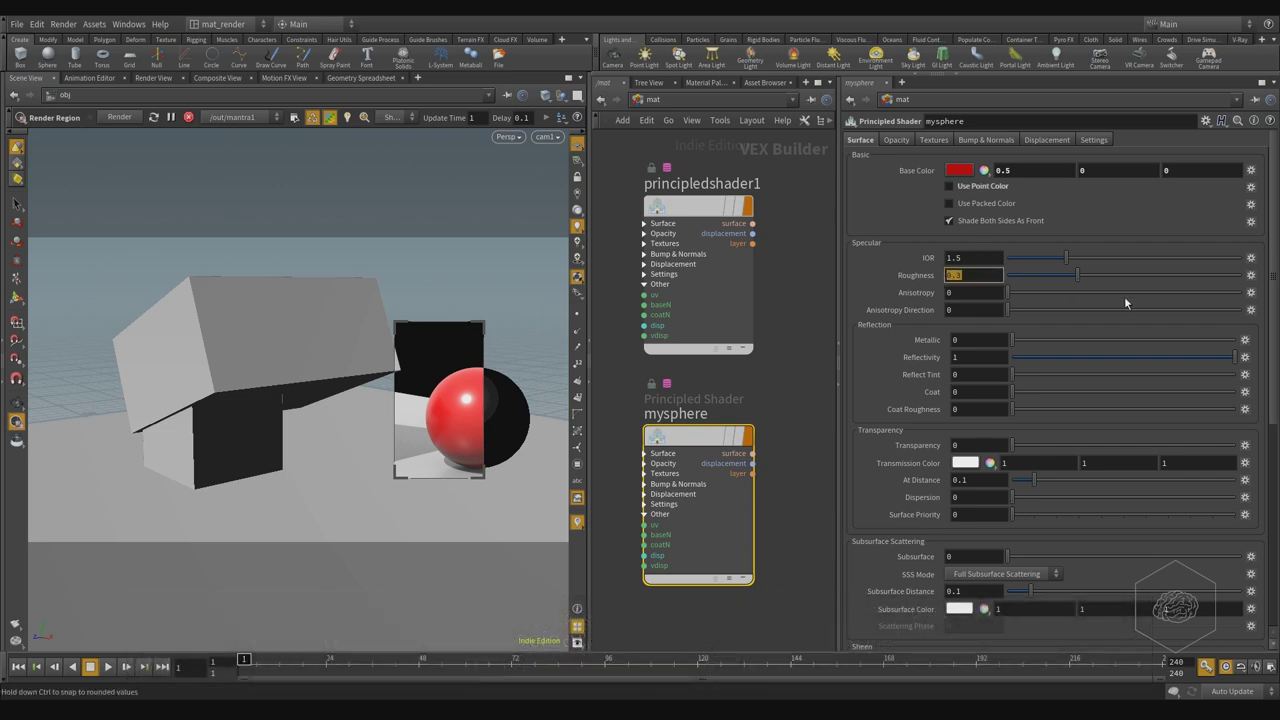
pyautogui.write('1')
pyautogui.press('Return')
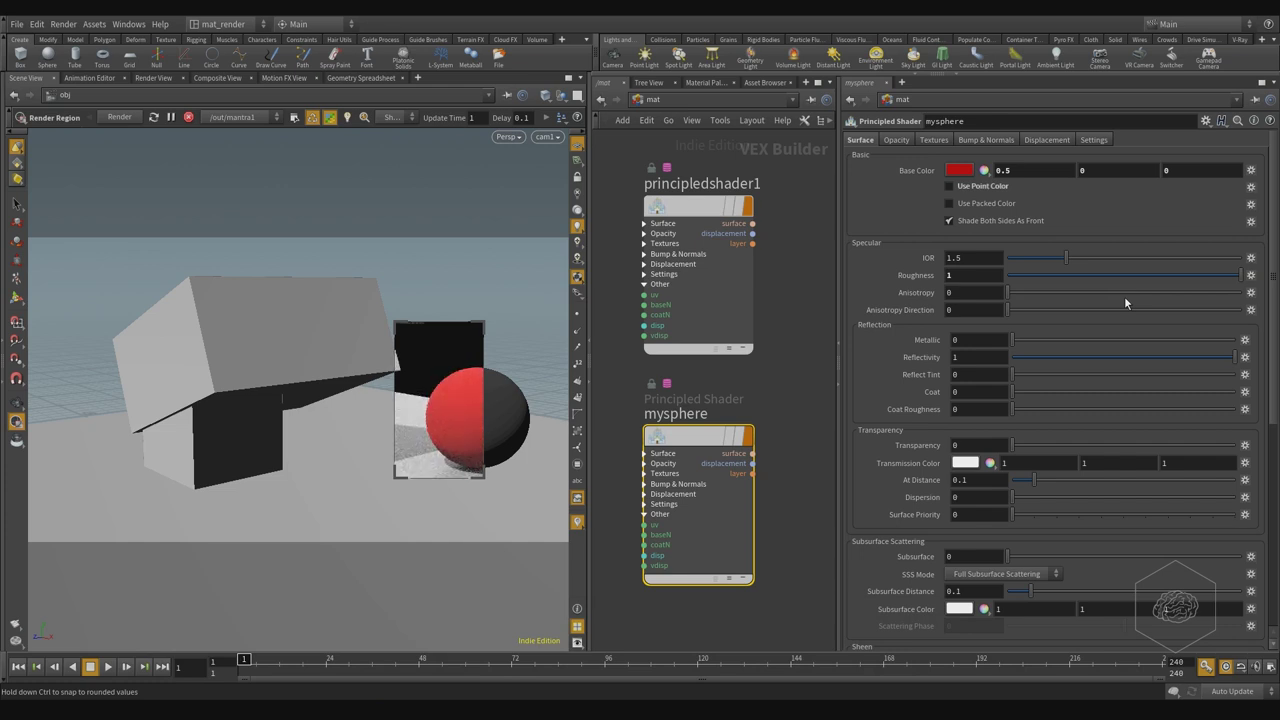
pyautogui.keyDown('ctrl'); pyautogui.middleClick(897, 272); pyautogui.keyUp('ctrl')
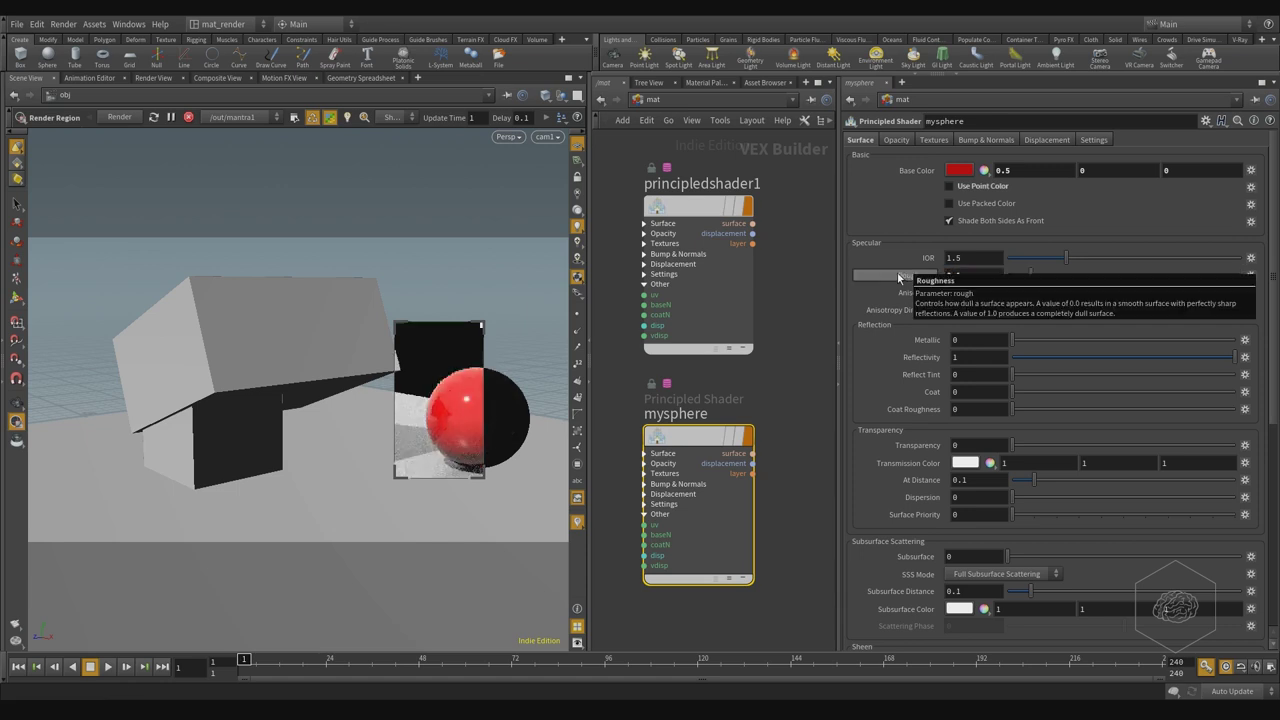
# - Try an anisotropy of 1 and an anisotropy direction of 1 on the mysphere shader
pyautogui.click(975, 292)
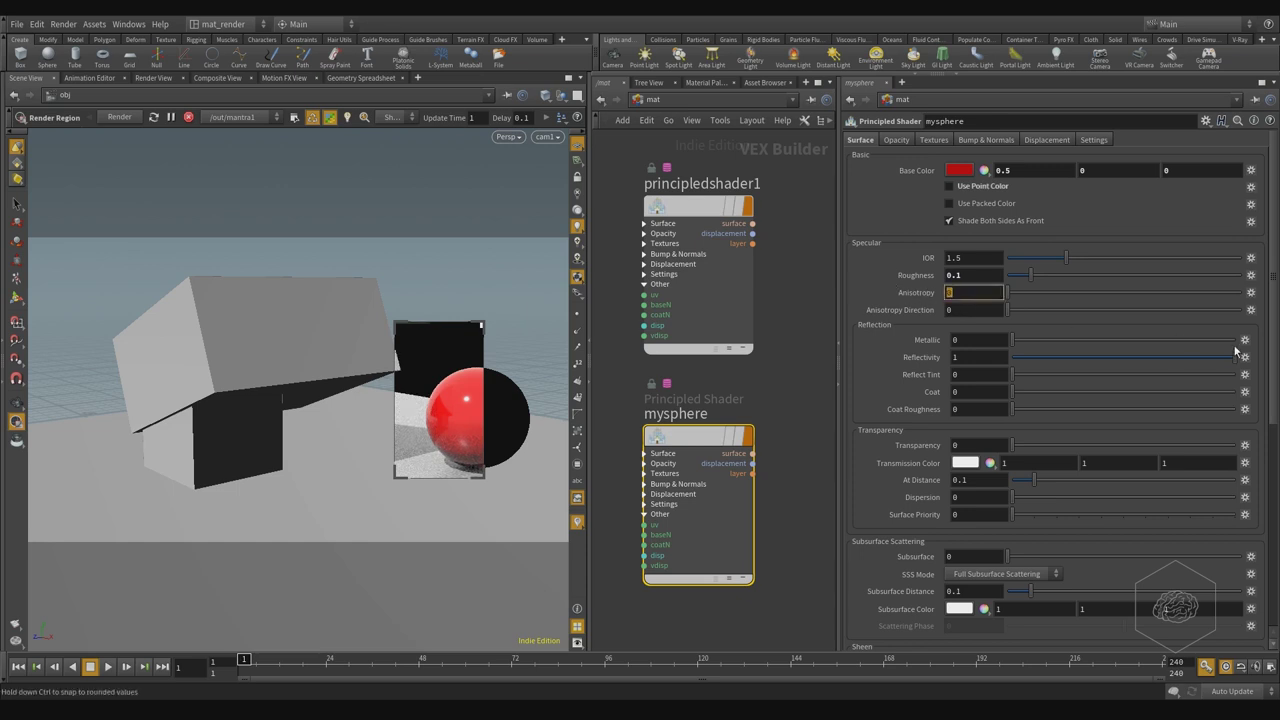
pyautogui.write('1')
pyautogui.press('Return')
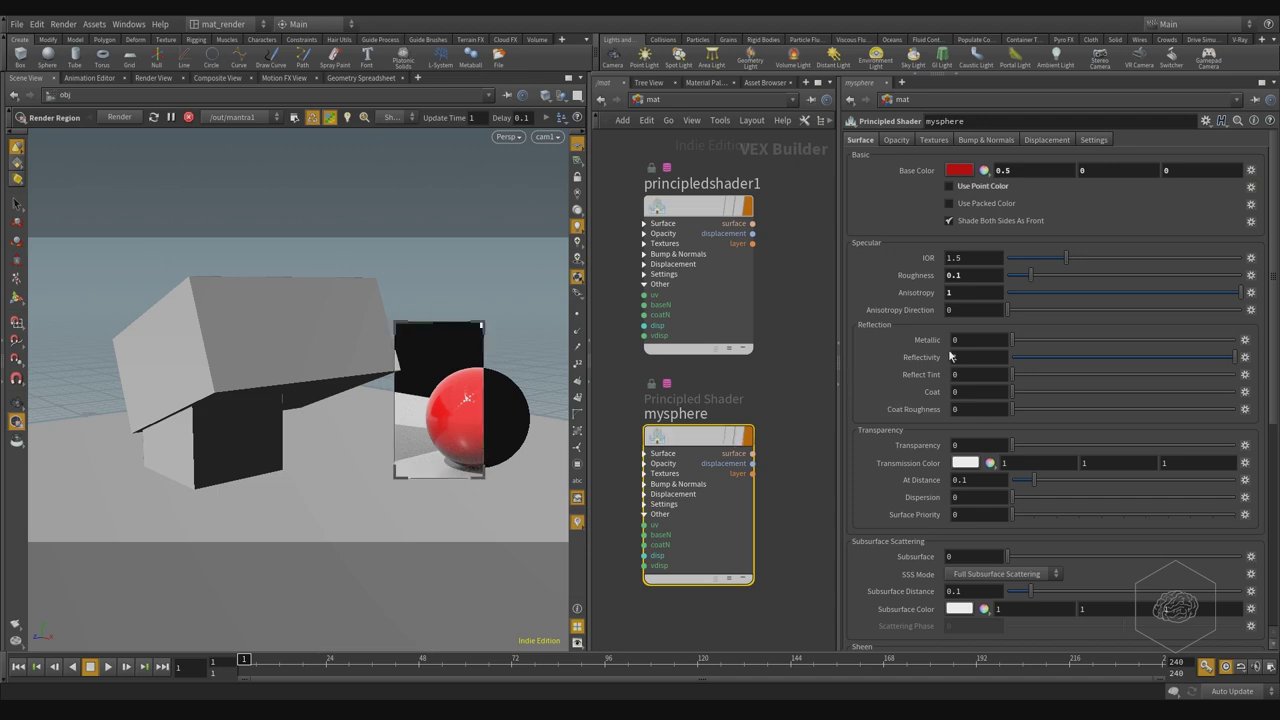
pyautogui.click(952, 310)
pyautogui.write('1')
pyautogui.press('Return')
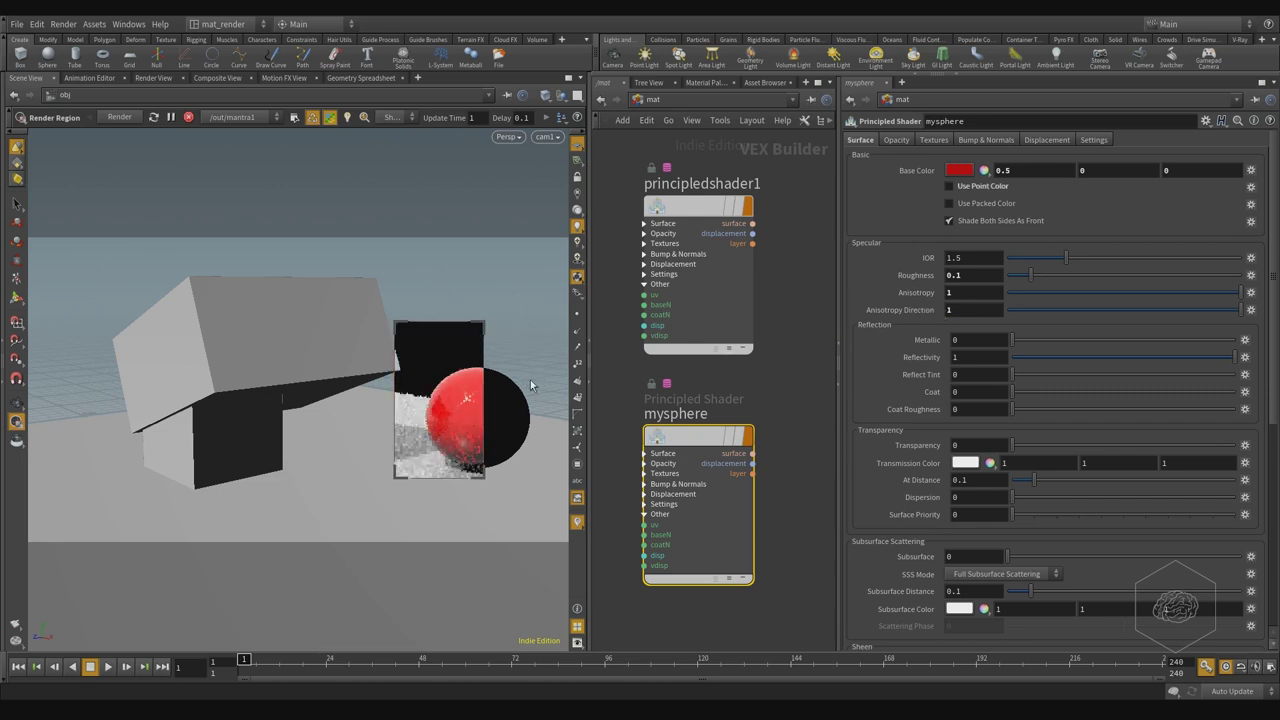
# - Set the mysphere shader's anisotropy direction to 0.5, try an anisotropy of 0.5 and settle on 0.8
pyautogui.keyDown('ctrl'); pyautogui.middleClick(900, 309); pyautogui.keyUp('ctrl')
pyautogui.click(970, 292)
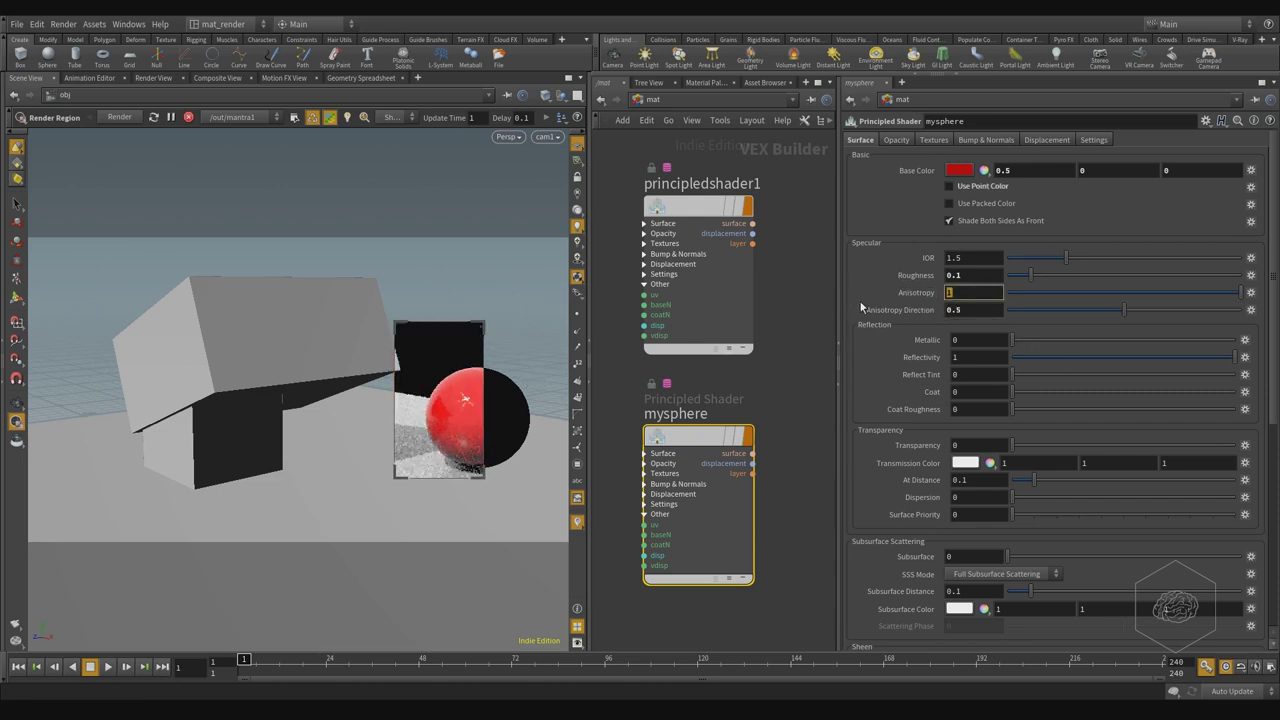
pyautogui.write('0.5')
pyautogui.press('Return')
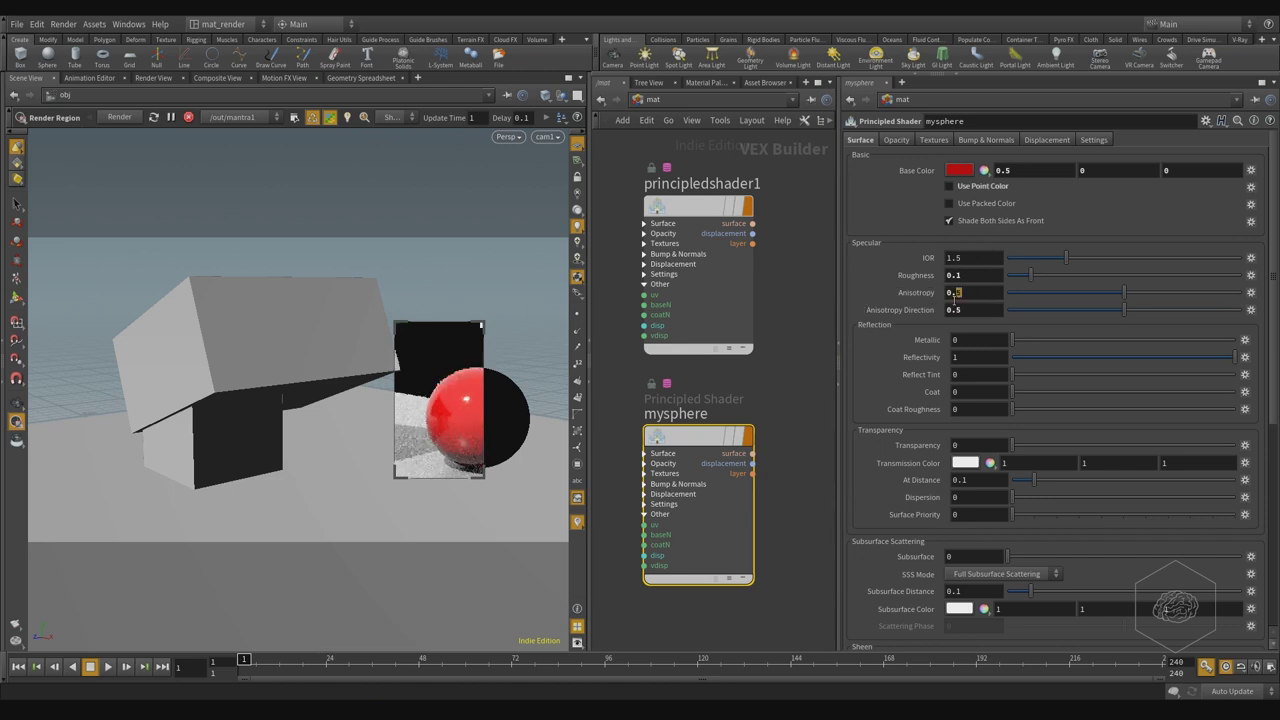
pyautogui.click(965, 292)
pyautogui.write('0.8')
pyautogui.press('Return')
# - Set the mysphere shader's metallic value to 1 and its reflectivity to 0.5
pyautogui.click(928, 341)
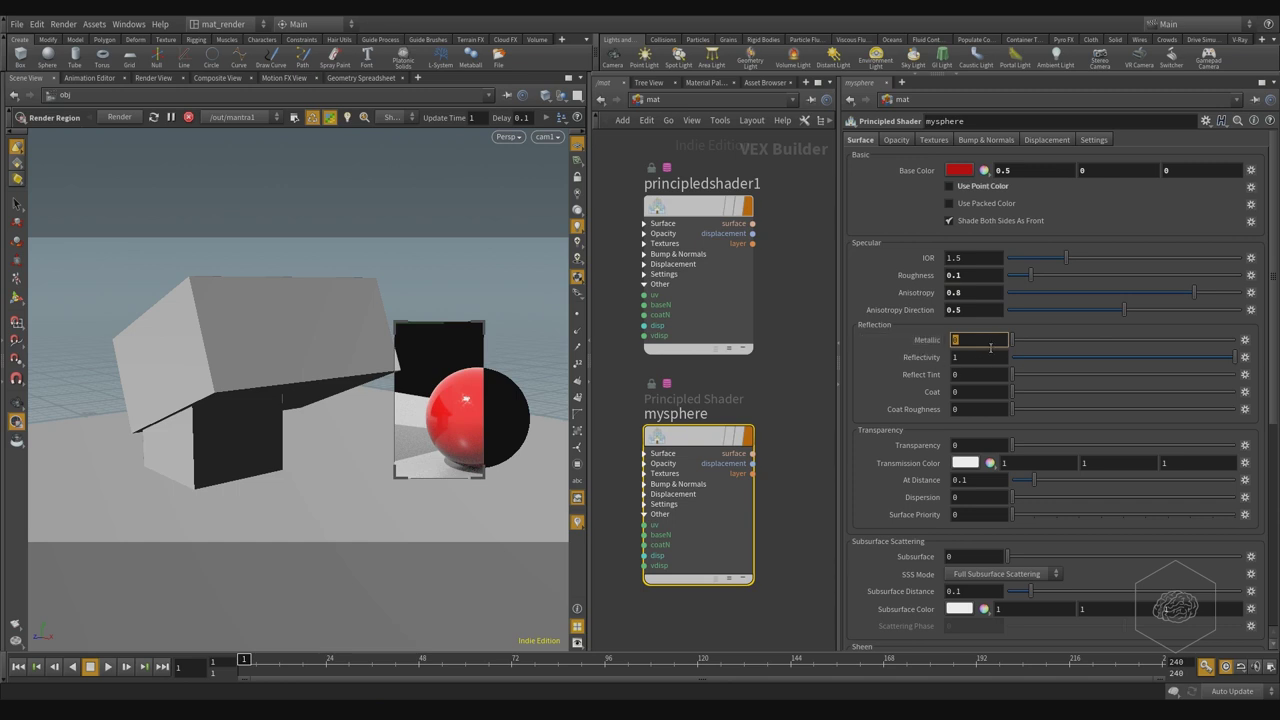
pyautogui.write('1')
pyautogui.press('Return')
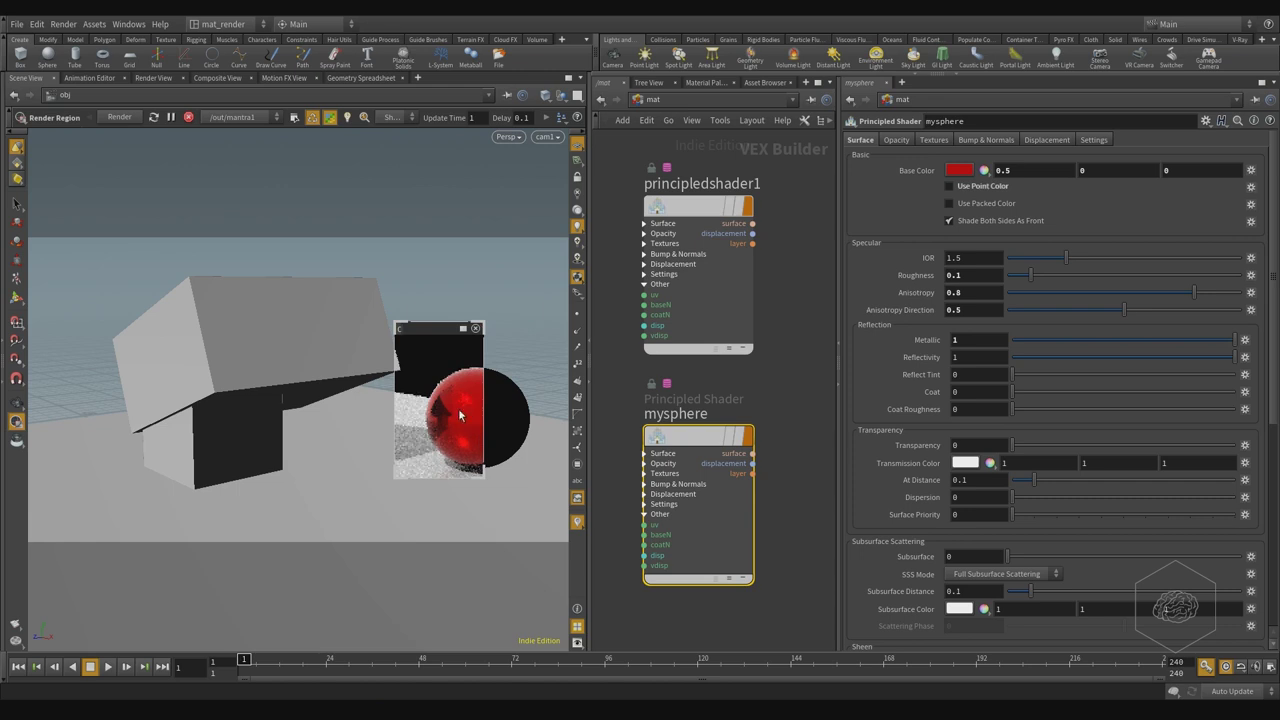
pyautogui.doubleClick(961, 356)
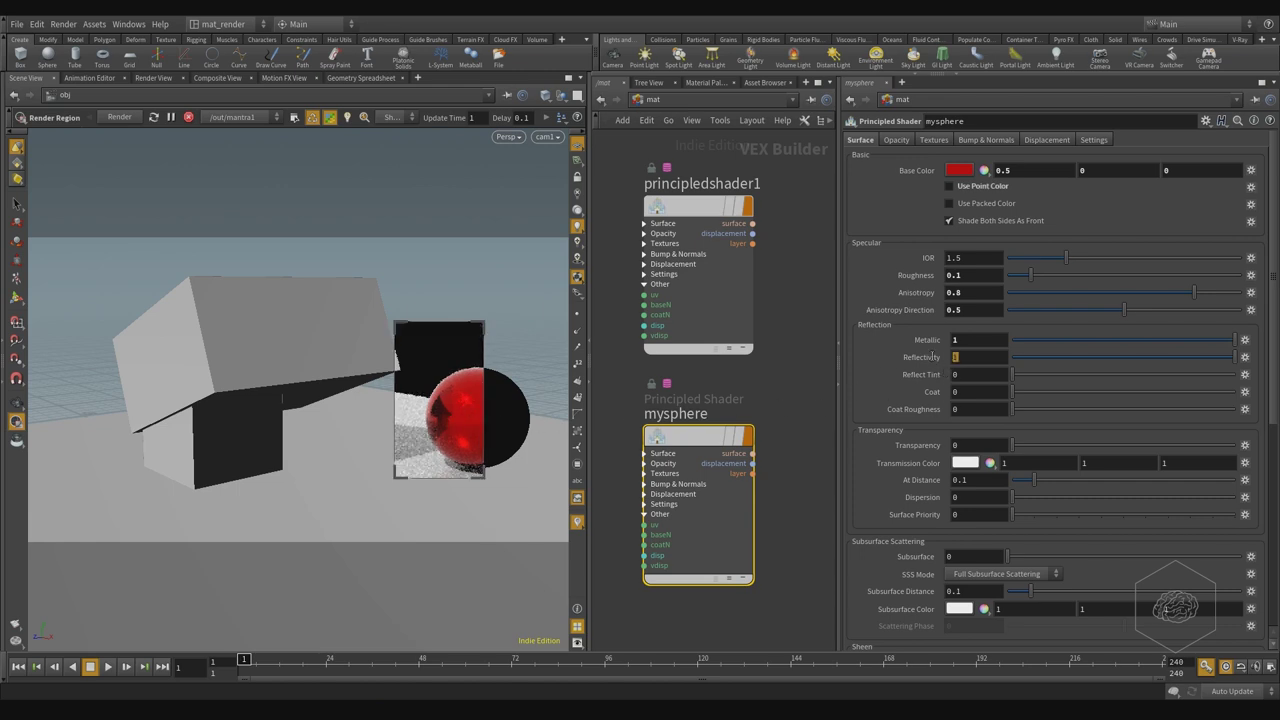
pyautogui.write('0.5')
pyautogui.press('Return')
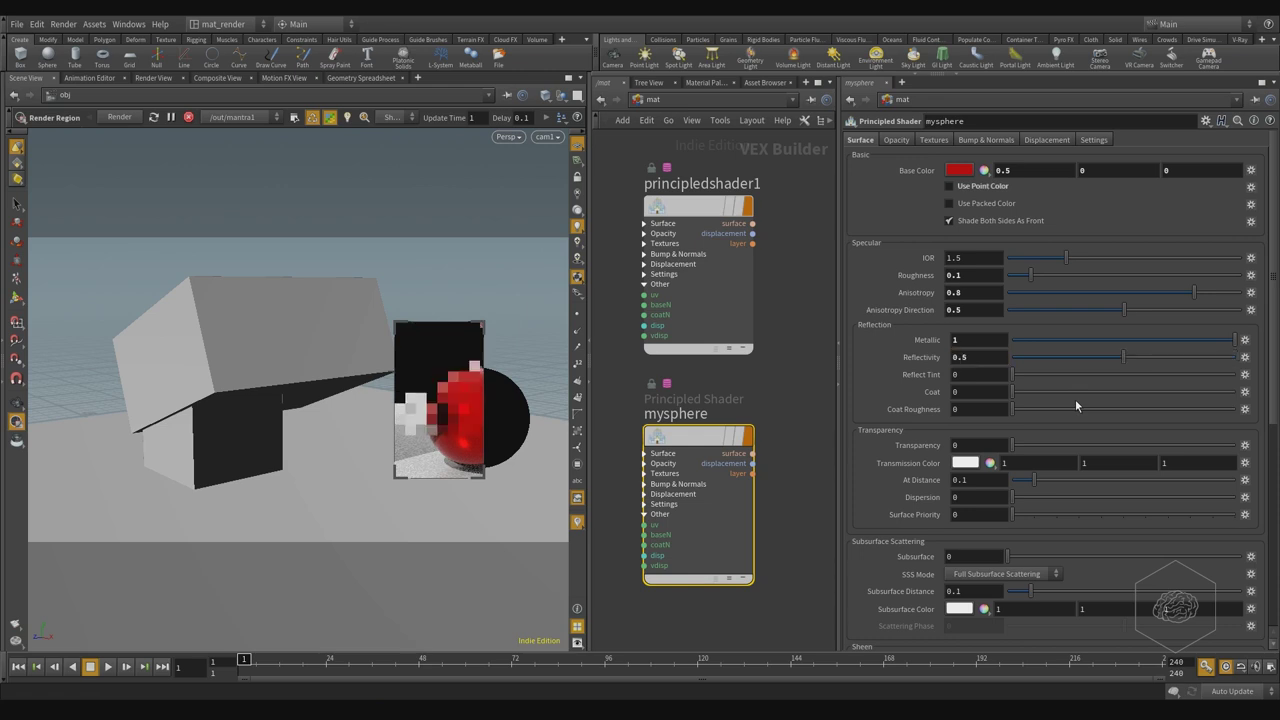
# - Set the mysphere shader's coat roughness to -0.2, keeping the reflect tint and coat values
pyautogui.doubleClick(978, 374)
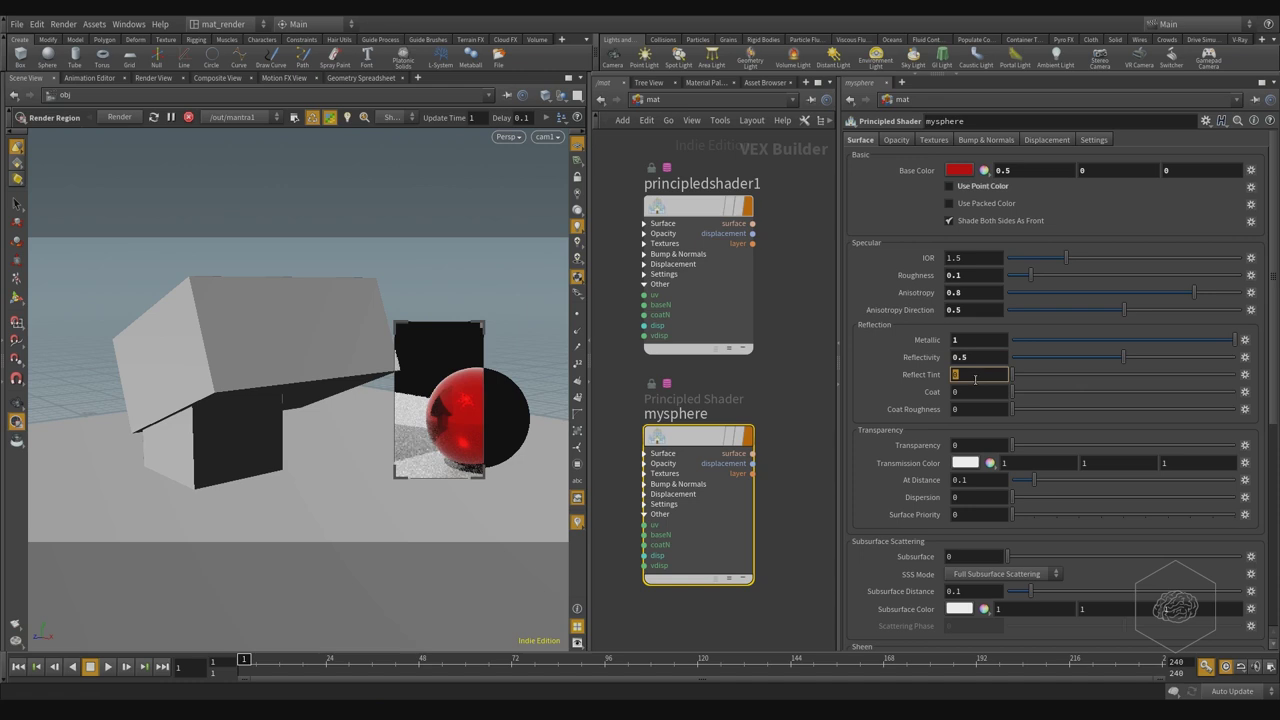
pyautogui.doubleClick(970, 391)
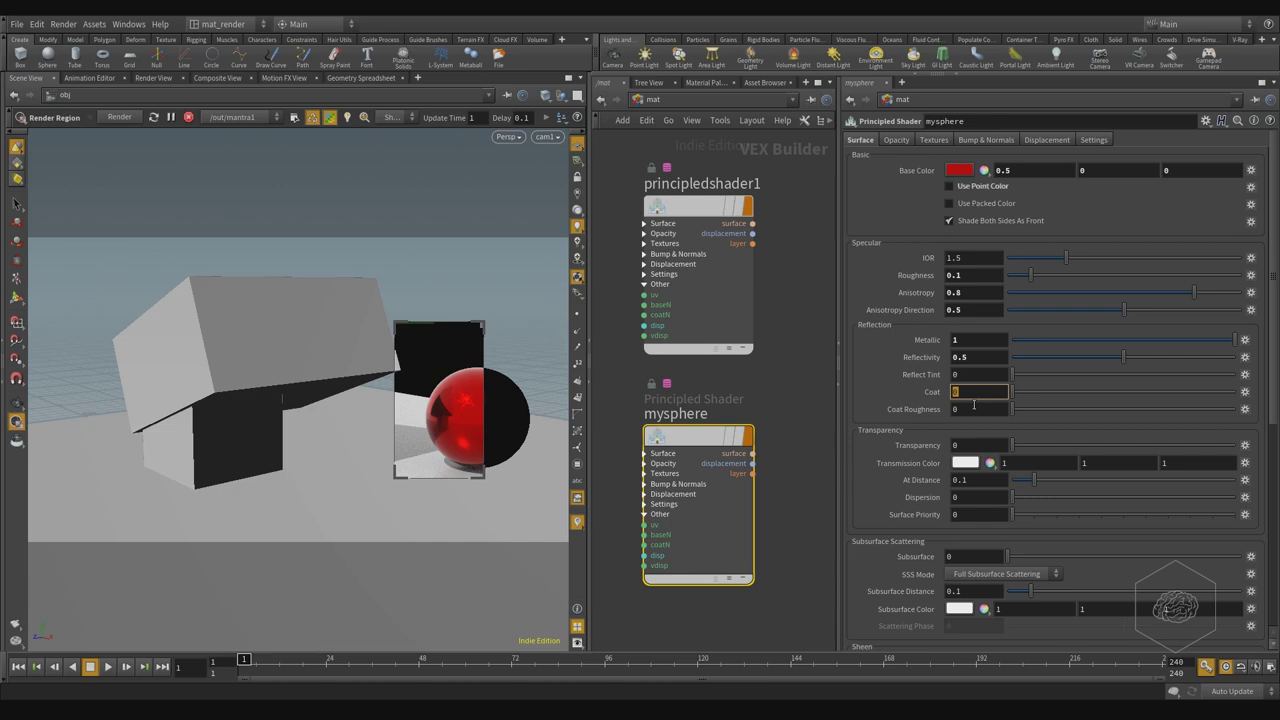
pyautogui.press('Tab')
pyautogui.write('-0.2')
pyautogui.press('Tab')
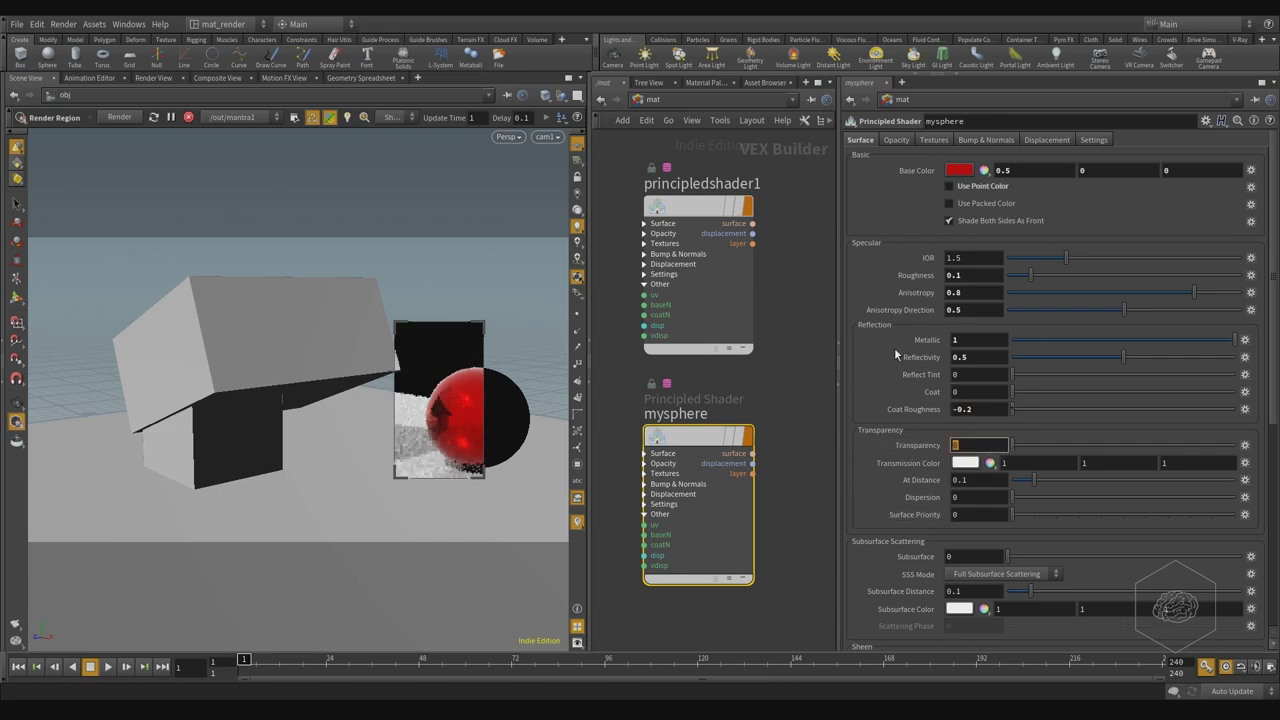
# - Try a transparency of 1 on the mysphere shader and examine the sphere in the render region
pyautogui.click(983, 444)
pyautogui.press('BackSpace')
pyautogui.write('1')
pyautogui.press('Return')
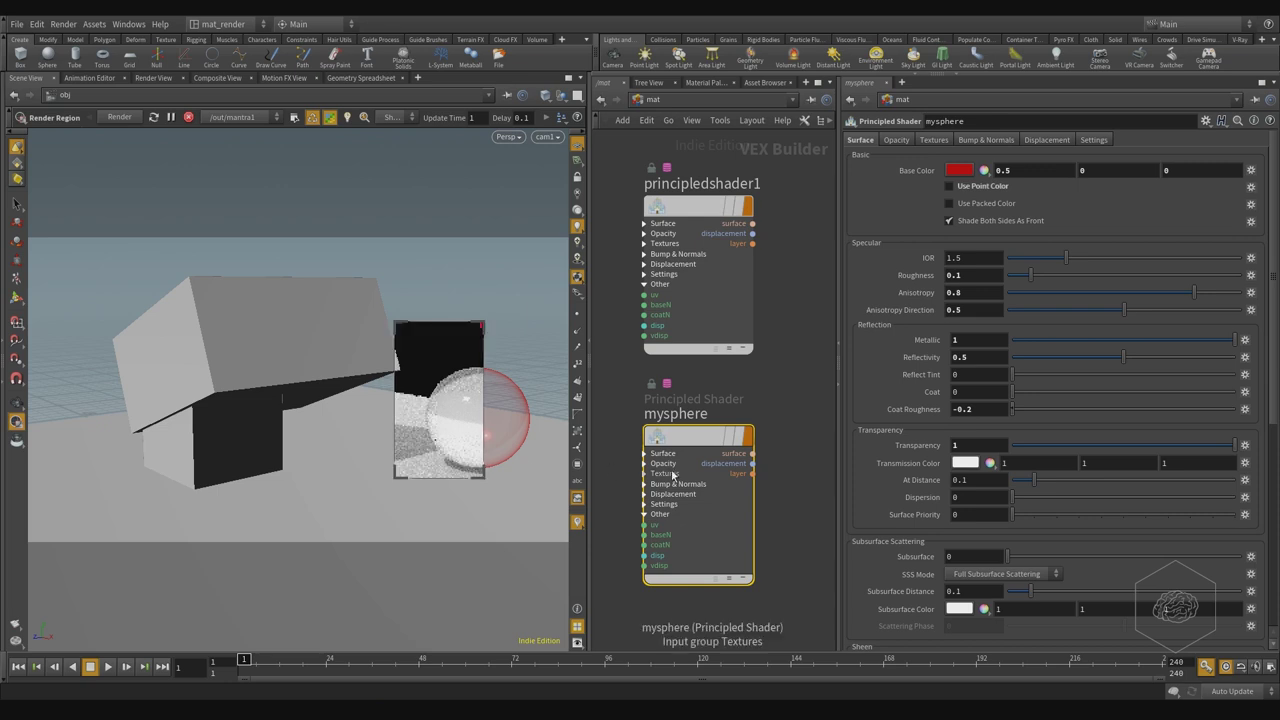
pyautogui.moveTo(673, 476)
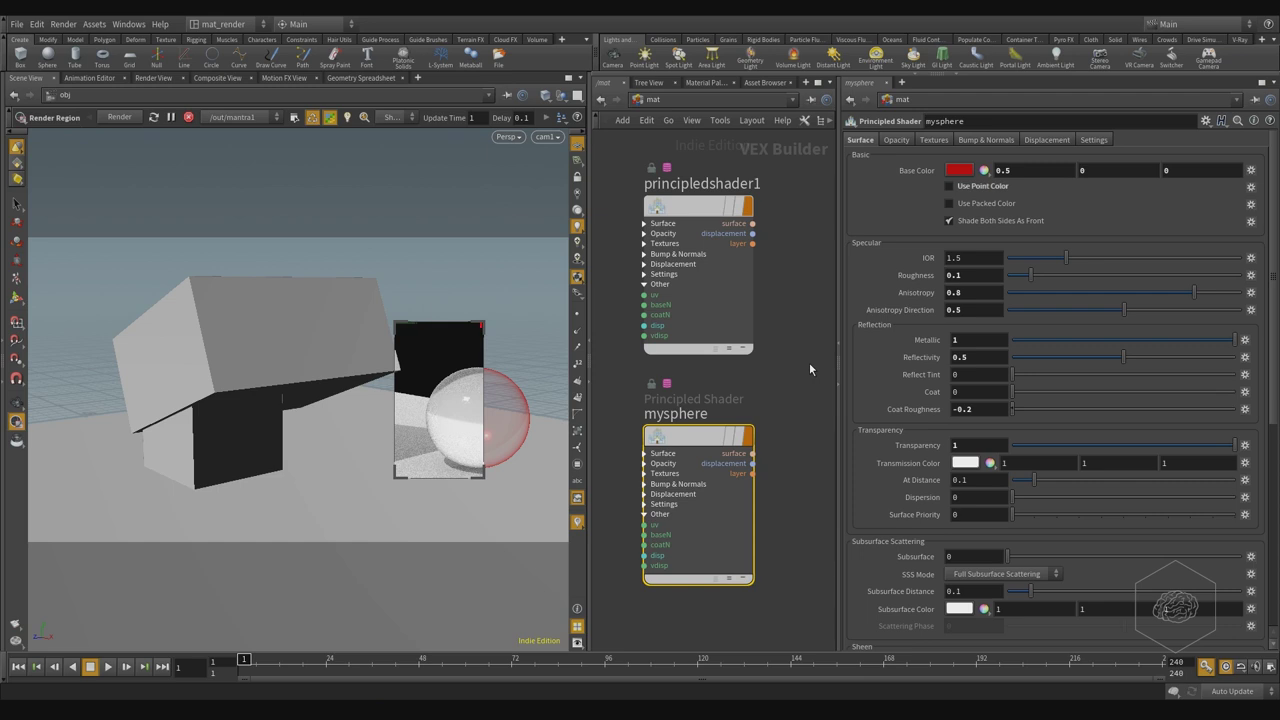
pyautogui.moveTo(467, 395)
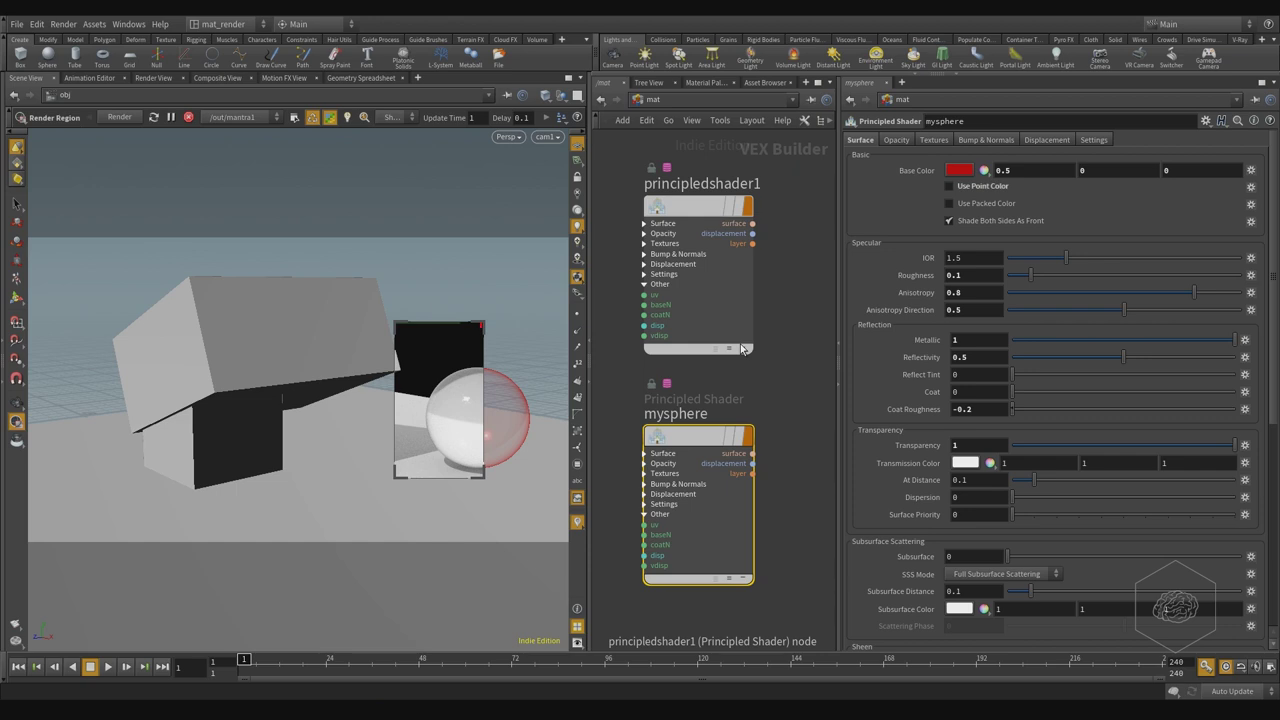
# - Compare a much lower transparency with a value of 1 on the mysphere shader and settle on 0.8
pyautogui.moveTo(1230, 445); pyautogui.dragTo(1010, 447)
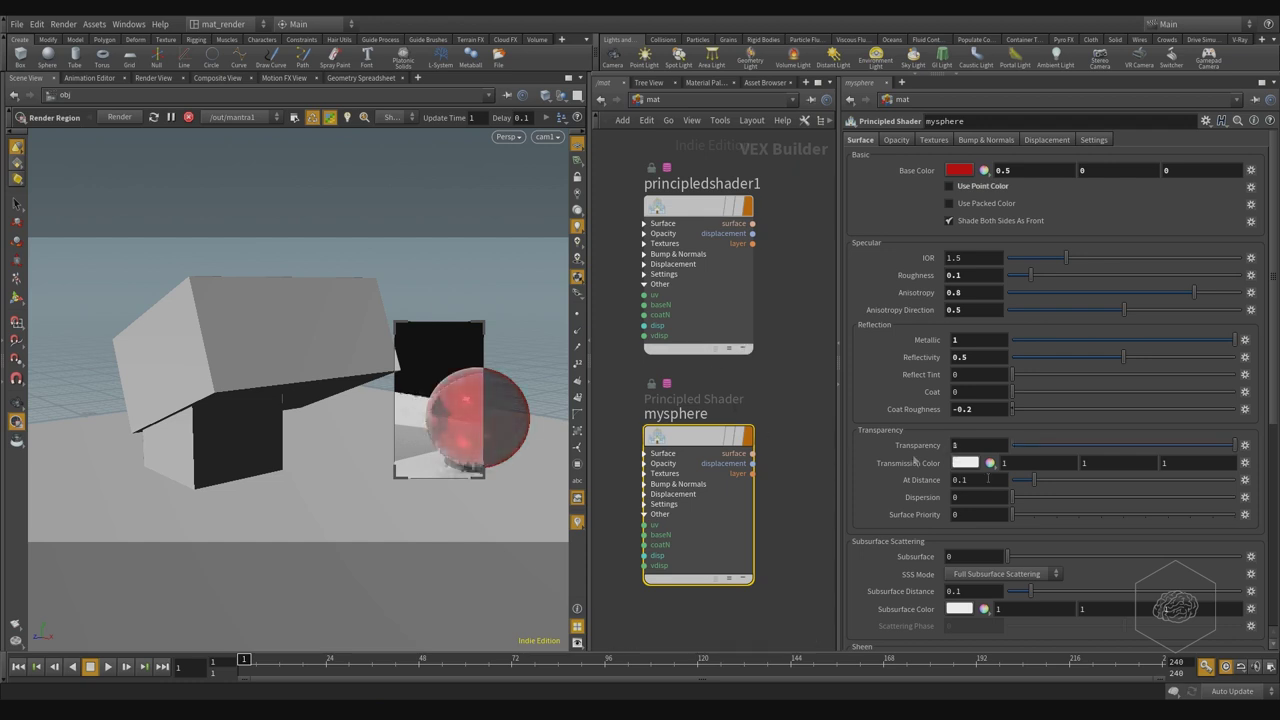
pyautogui.write('1')
pyautogui.press('Return')
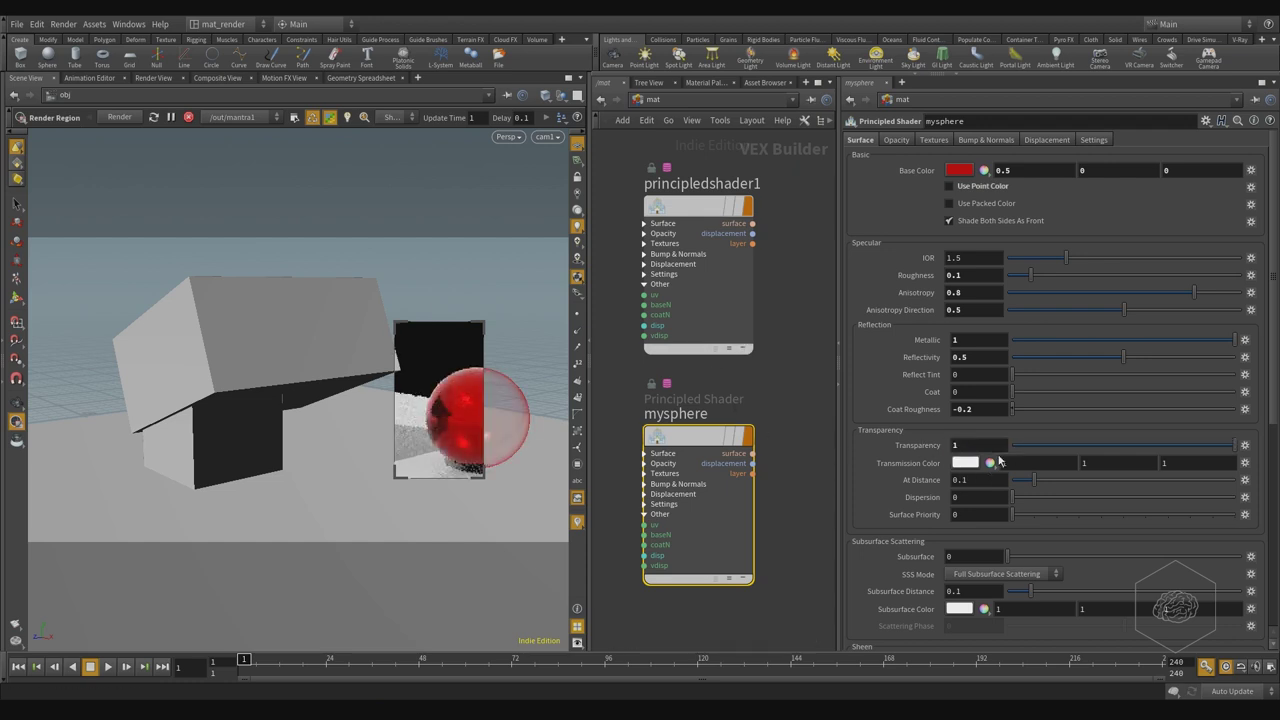
pyautogui.write('0.8')
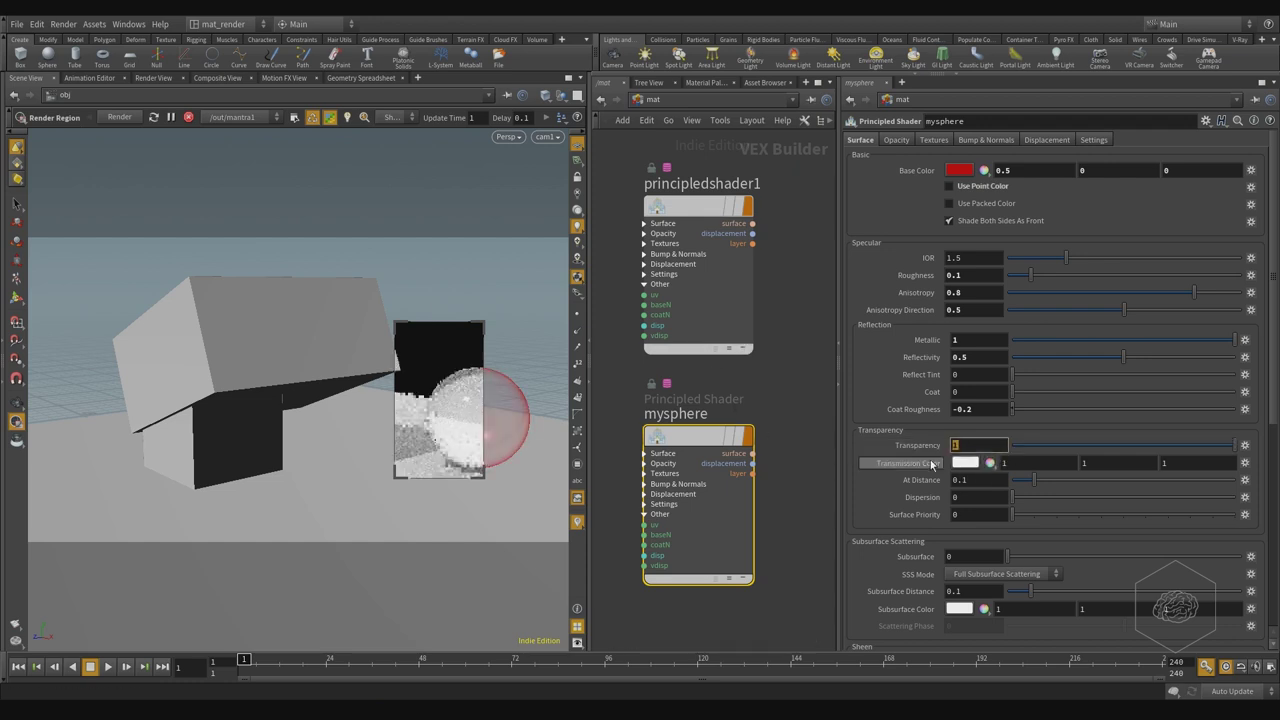
pyautogui.press('Return')
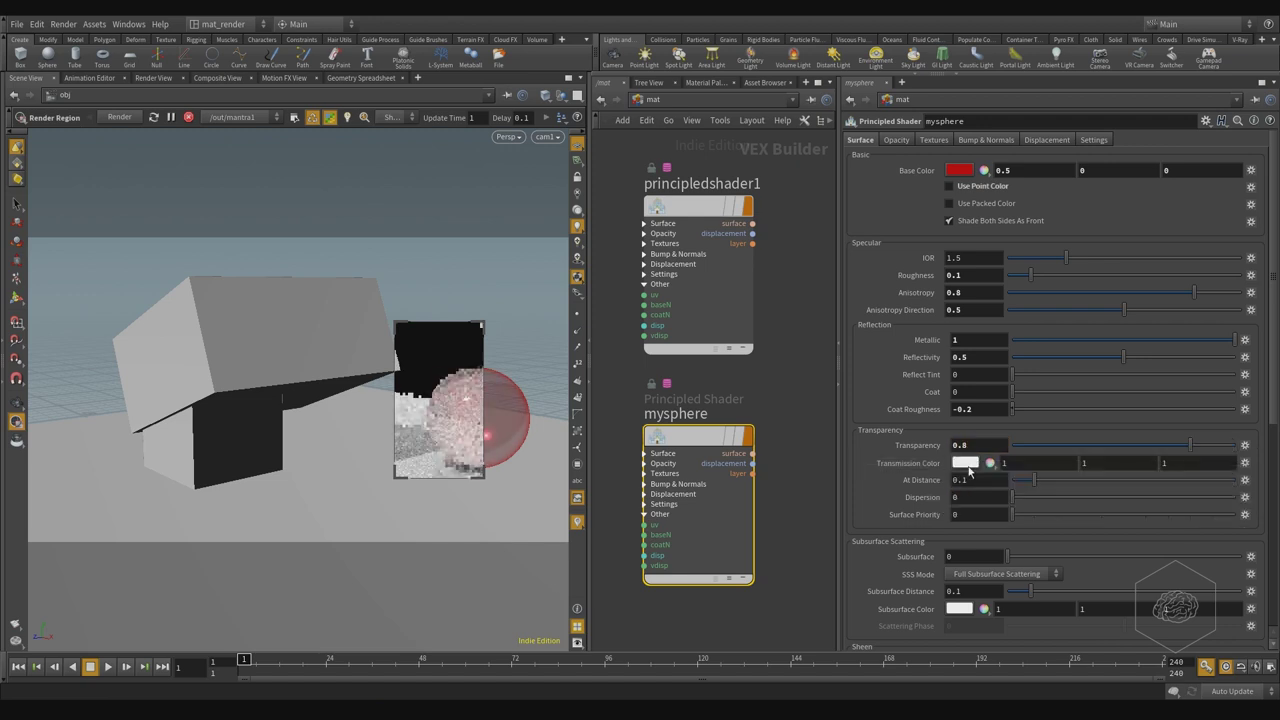
# - Try a yellow transmission color of 0.5, 0.5, 0 on the mysphere shader and reset it to white
pyautogui.click(965, 462)
pyautogui.click(935, 164)
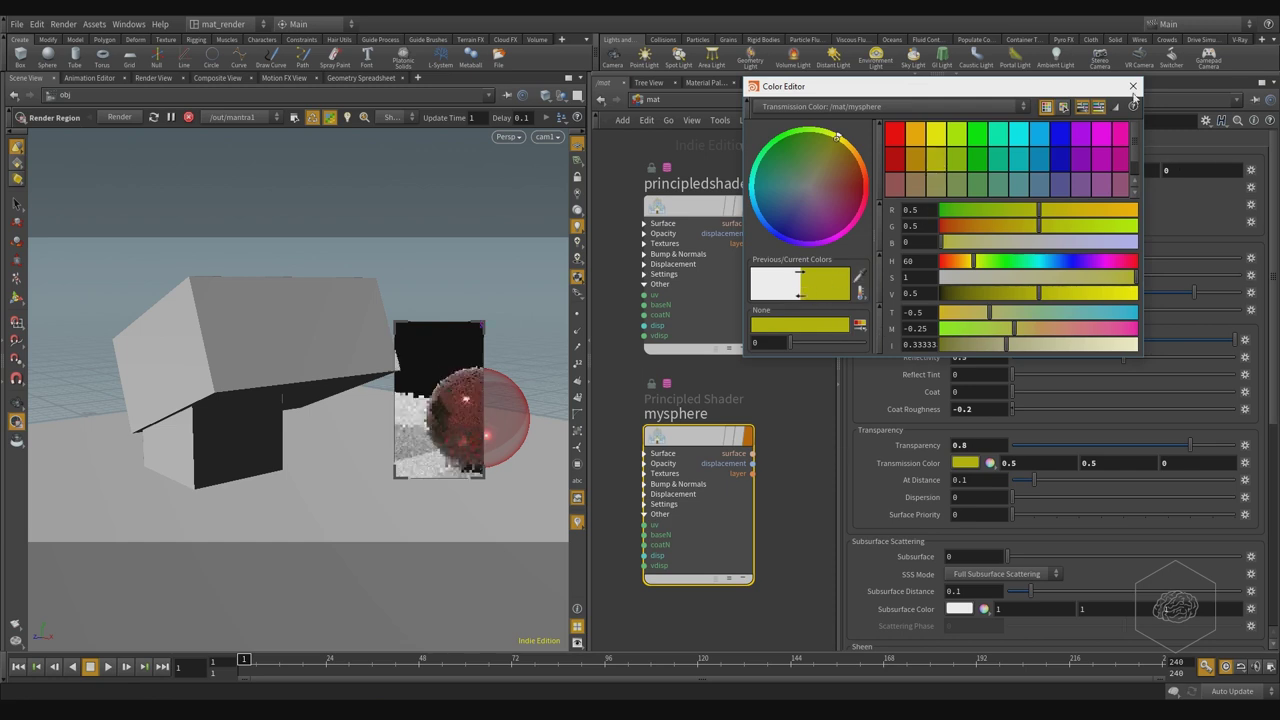
pyautogui.click(1133, 86)
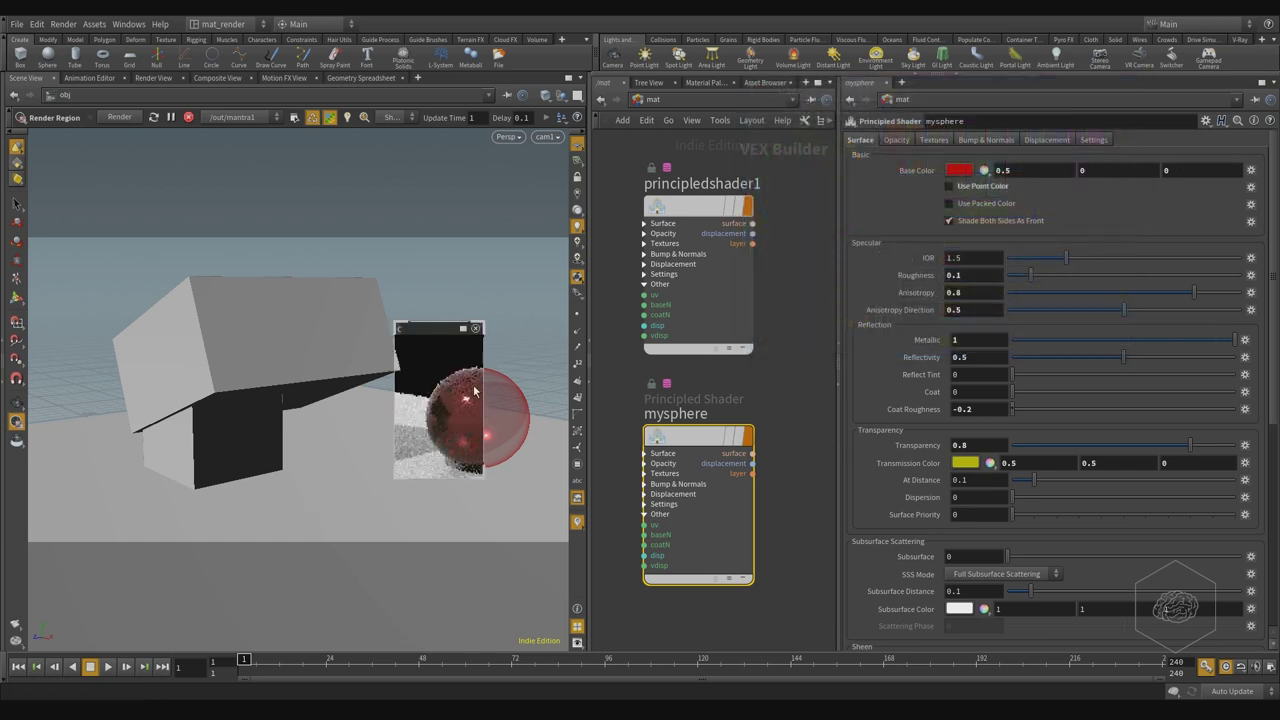
pyautogui.click(965, 462)
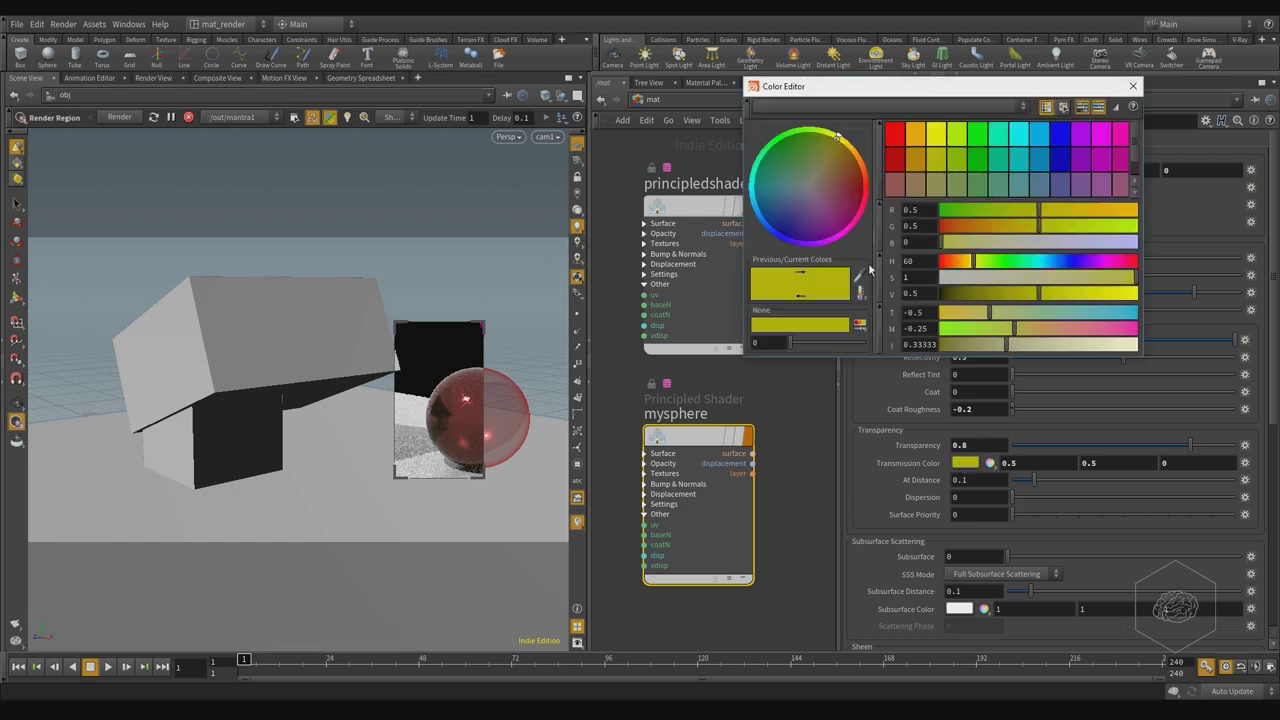
pyautogui.click(1133, 88)
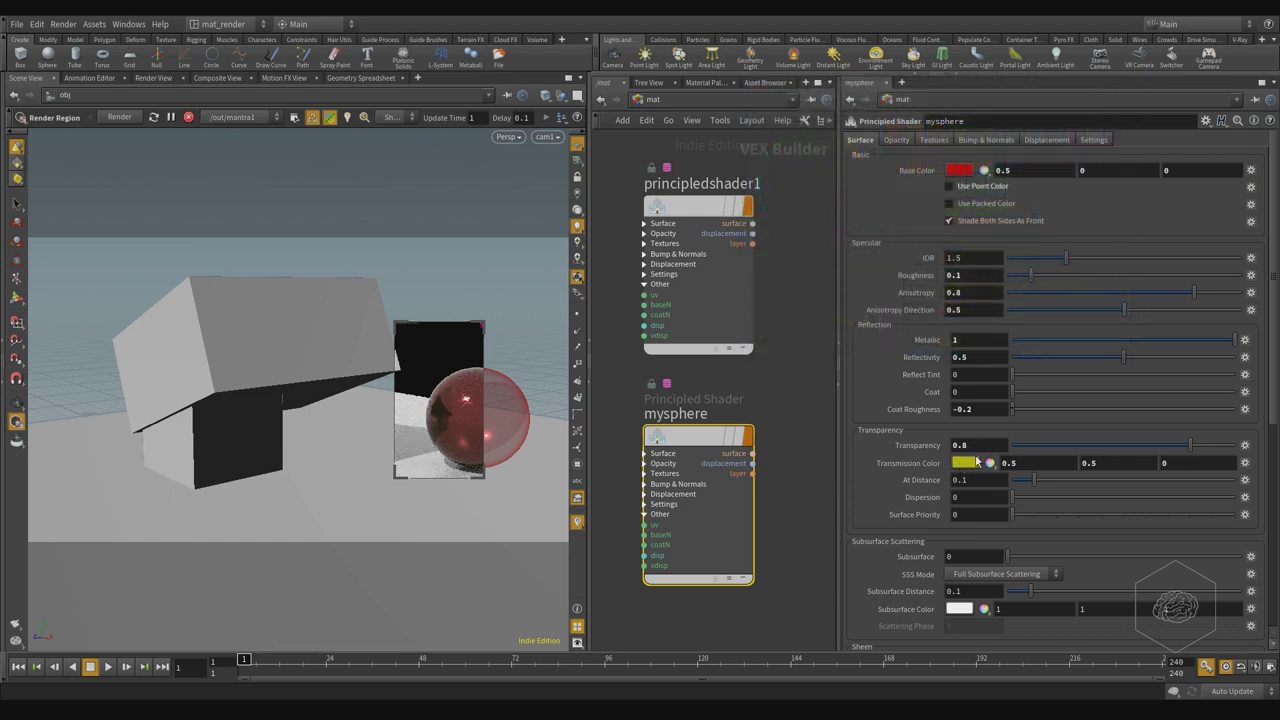
pyautogui.rightClick(967, 463)
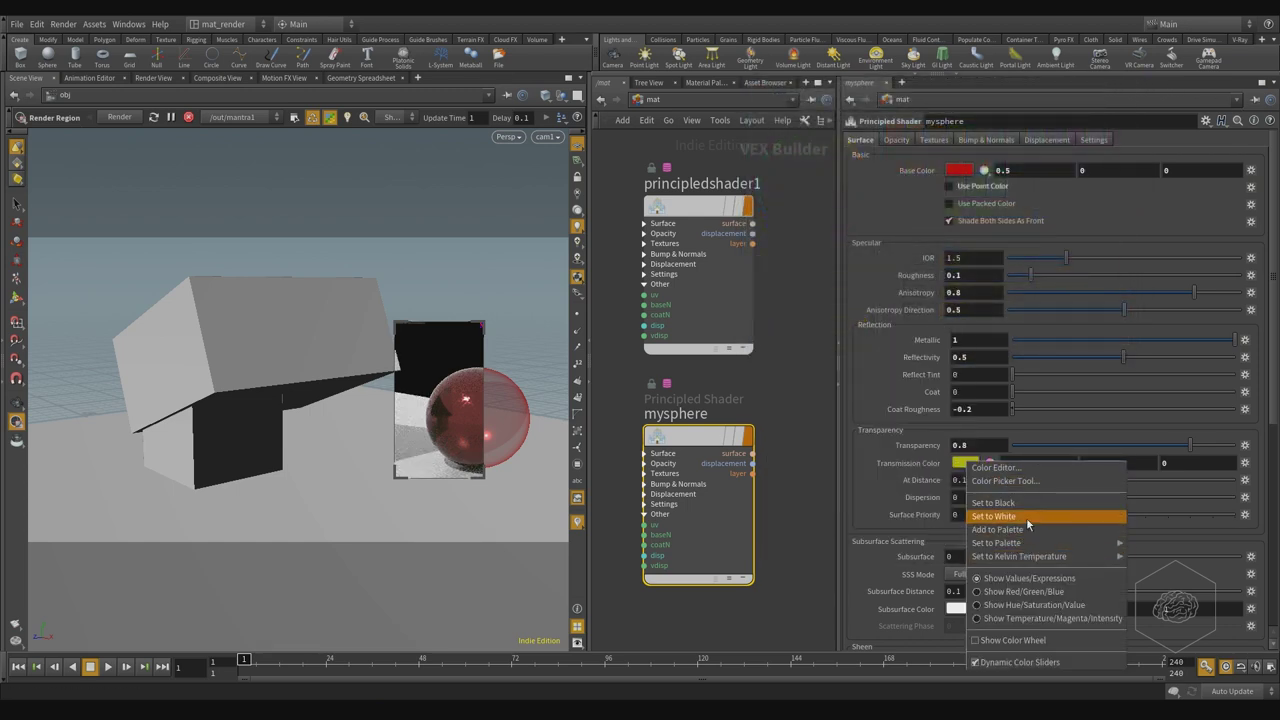
pyautogui.click(1020, 516)
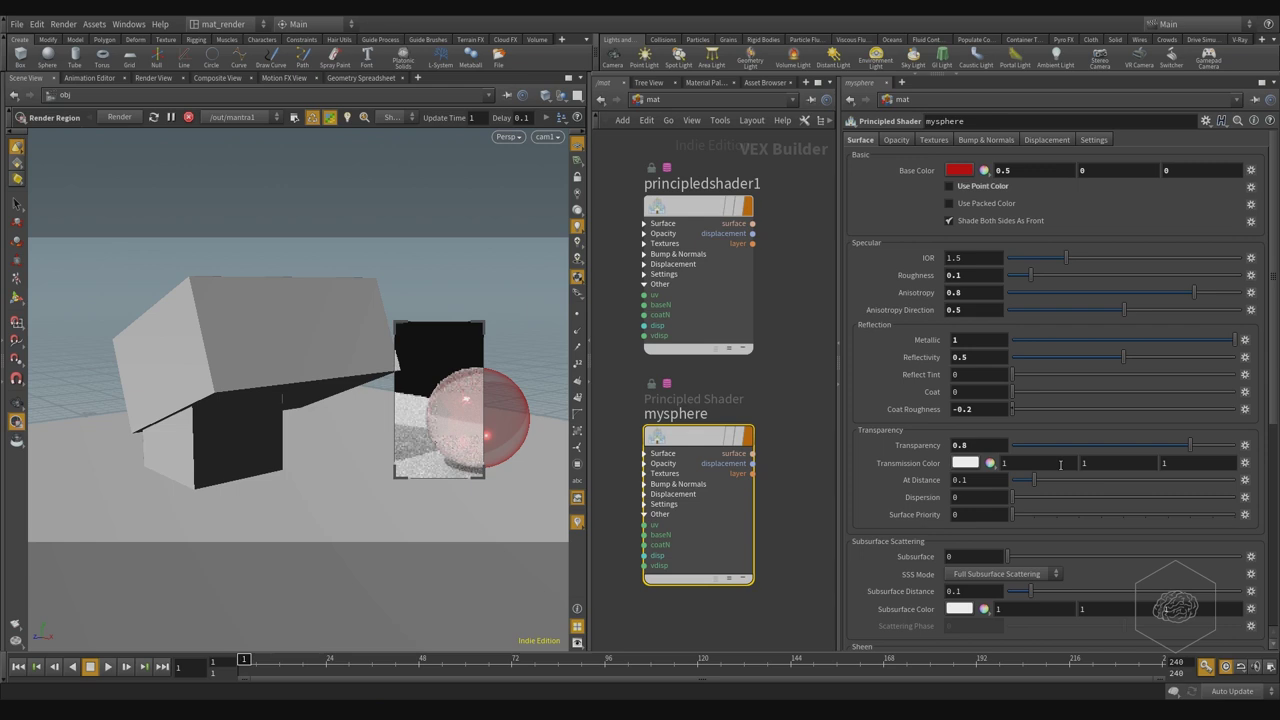
# - Set all three channels of the mysphere shader's transmission color to 0.85
pyautogui.click(1030, 463)
pyautogui.write('0.9')
pyautogui.press('BackSpace')
pyautogui.write('85')
pyautogui.press('Tab')
pyautogui.write('0.85')
pyautogui.press('Tab')
pyautogui.write('0')
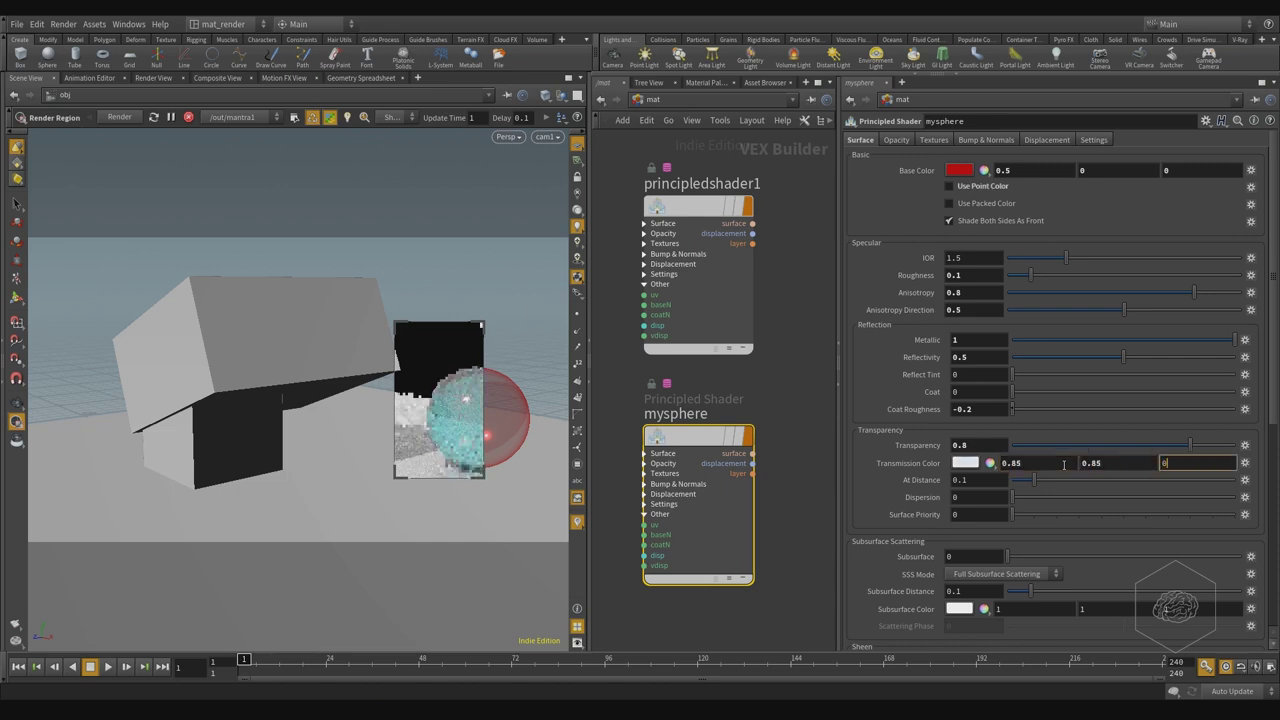
pyautogui.write('.')
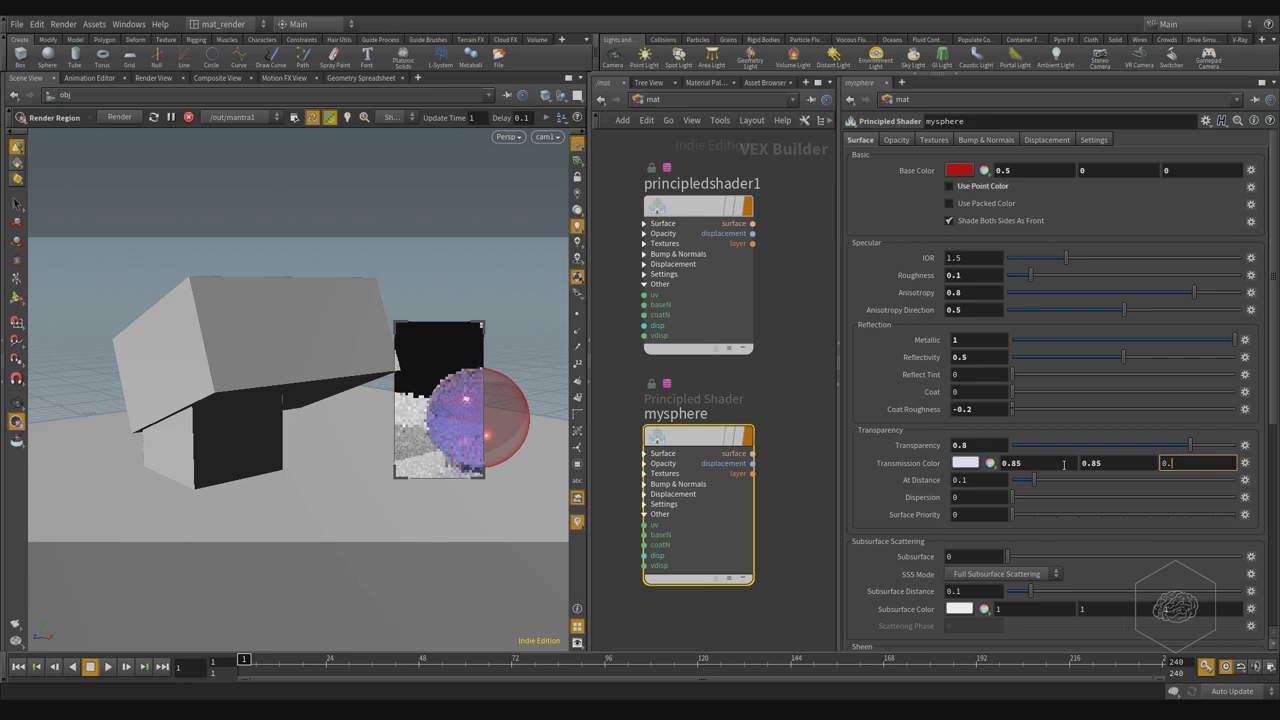
pyautogui.write('85')
pyautogui.press('Return')
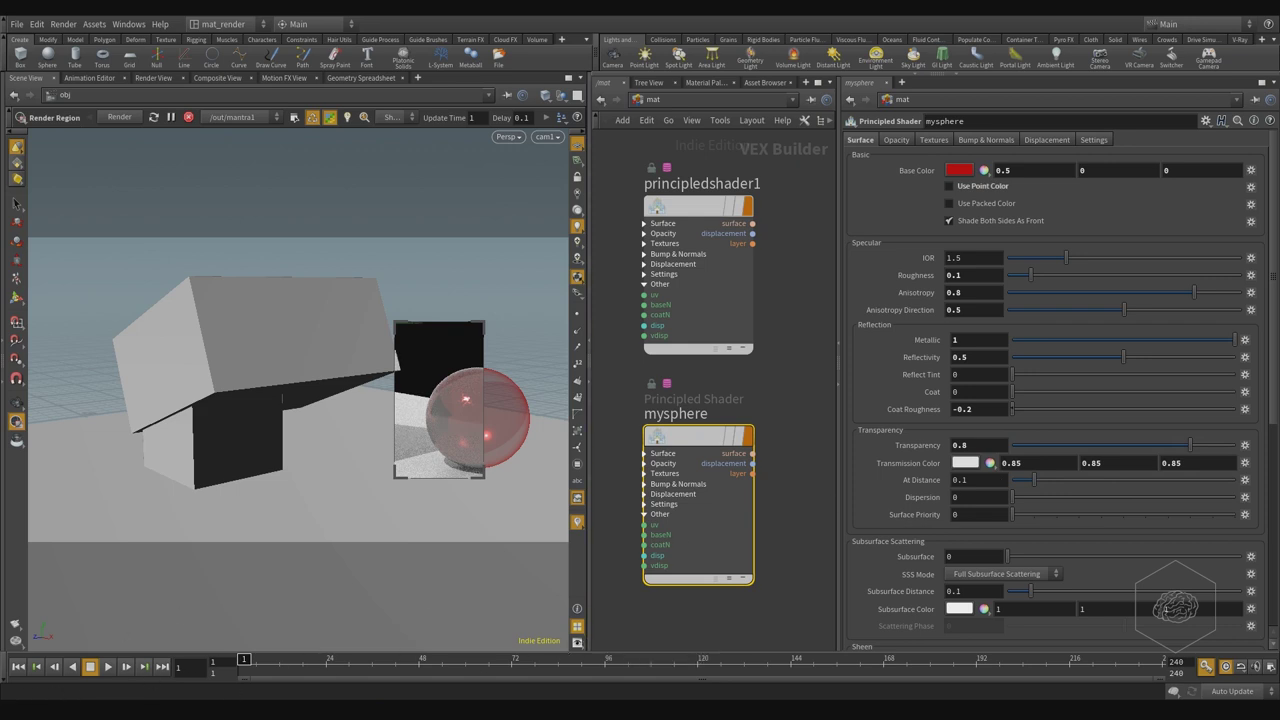
# - Switch to the Calculator and divide 230 by 255 to convert an RGB value to the decimal scale
pyautogui.press('XF86Calculator')
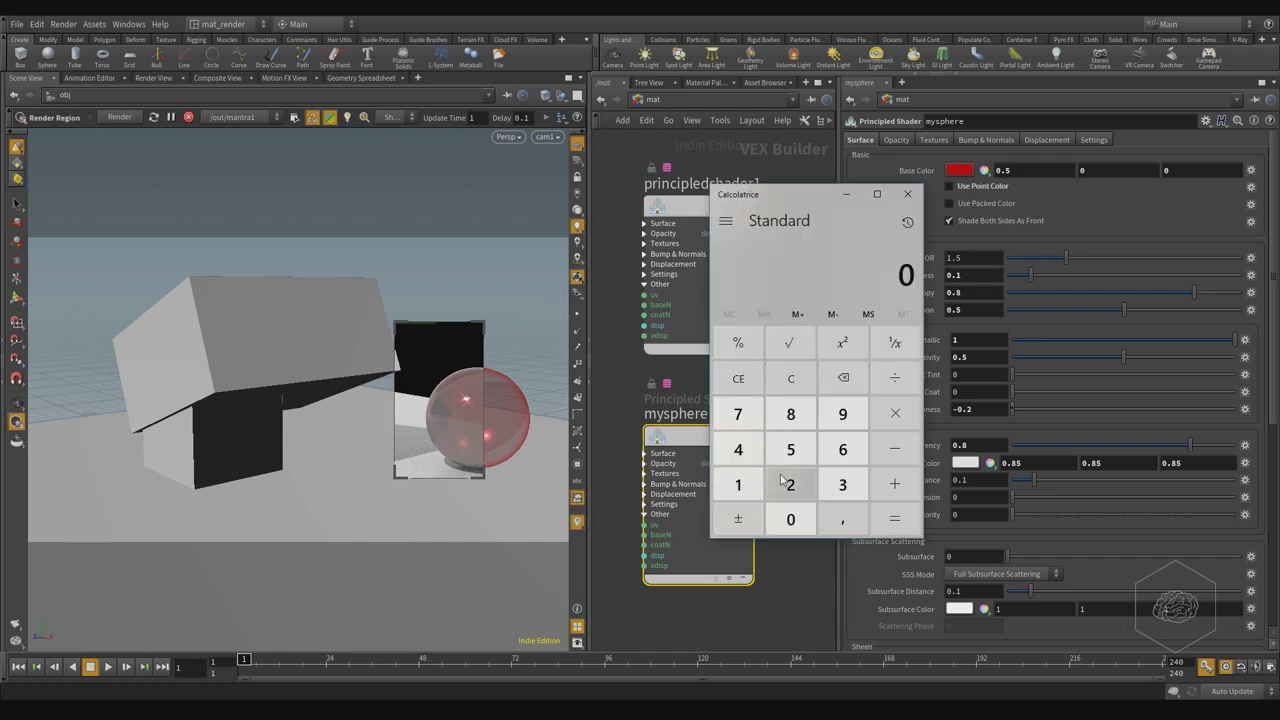
pyautogui.click(786, 482)
pyautogui.click(835, 485)
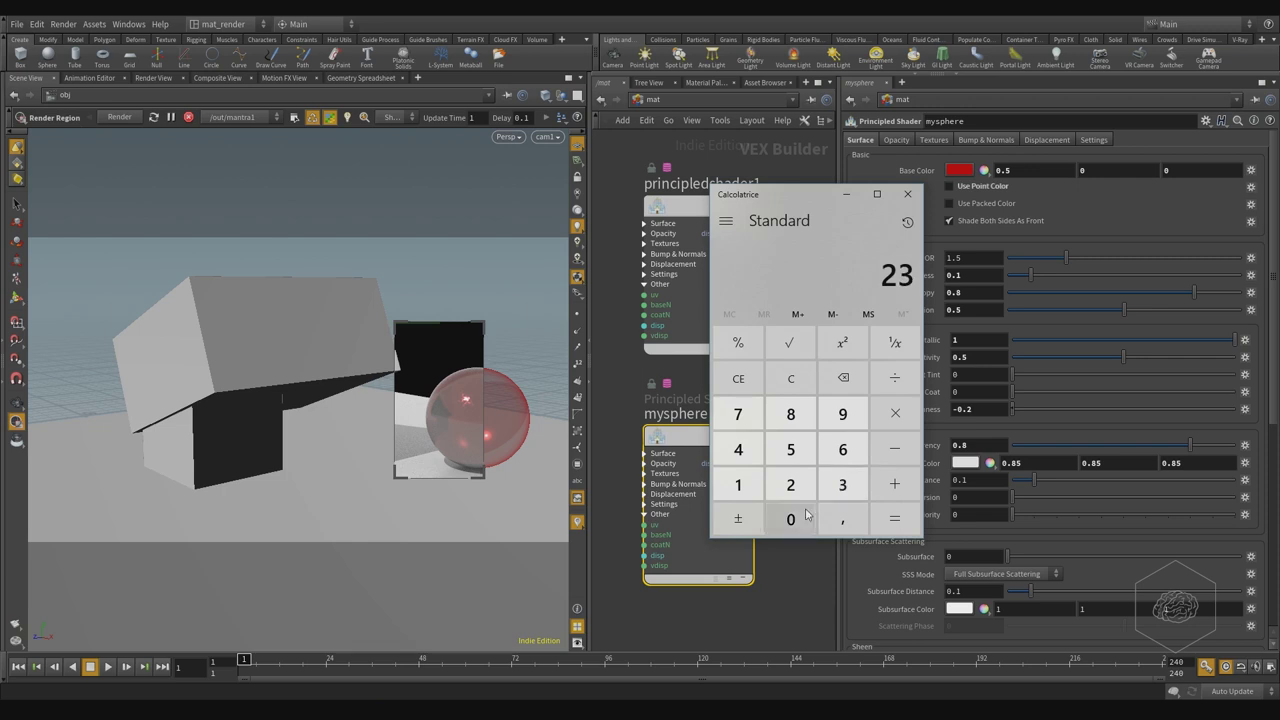
pyautogui.click(806, 517)
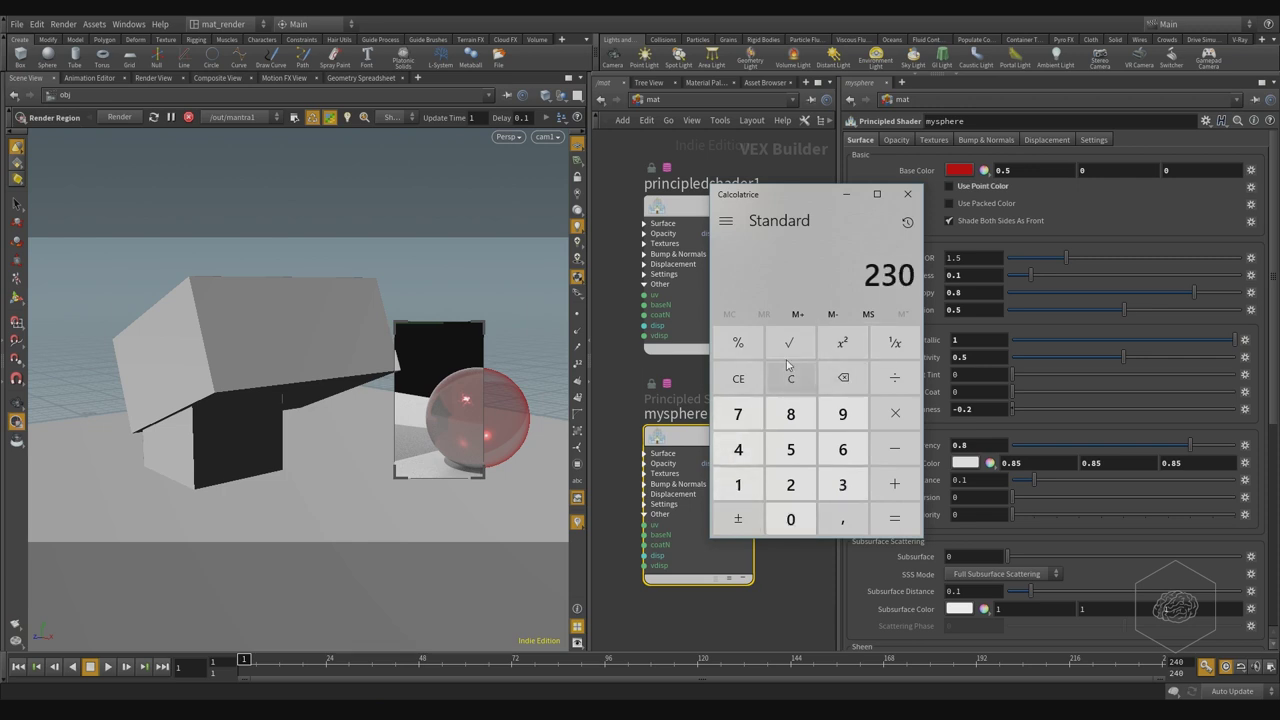
pyautogui.click(893, 380)
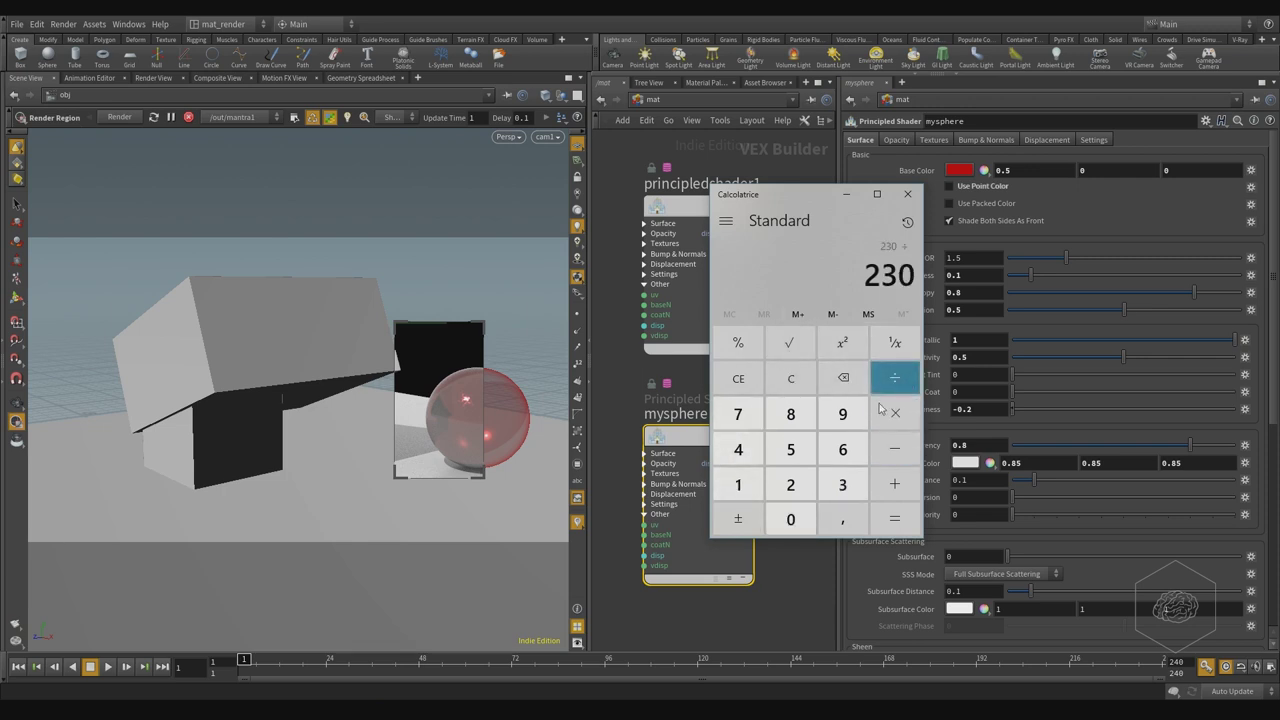
pyautogui.click(800, 486)
pyautogui.doubleClick(808, 453)
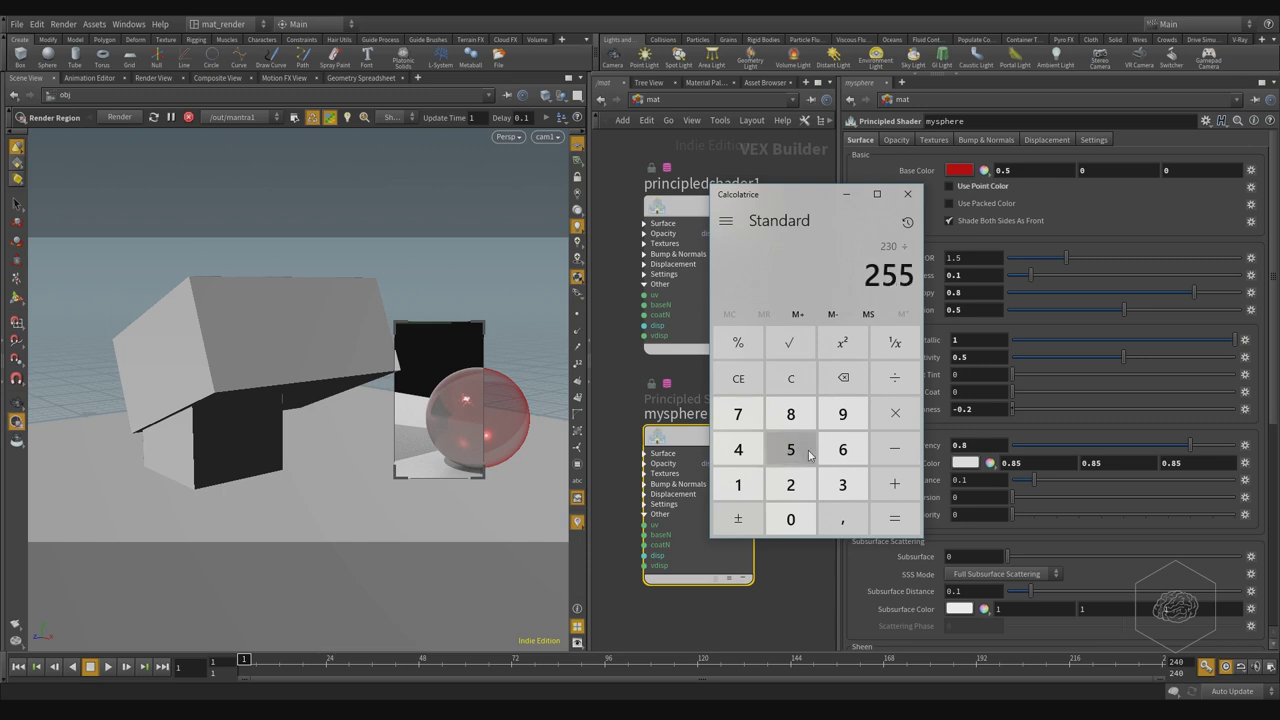
pyautogui.click(894, 518)
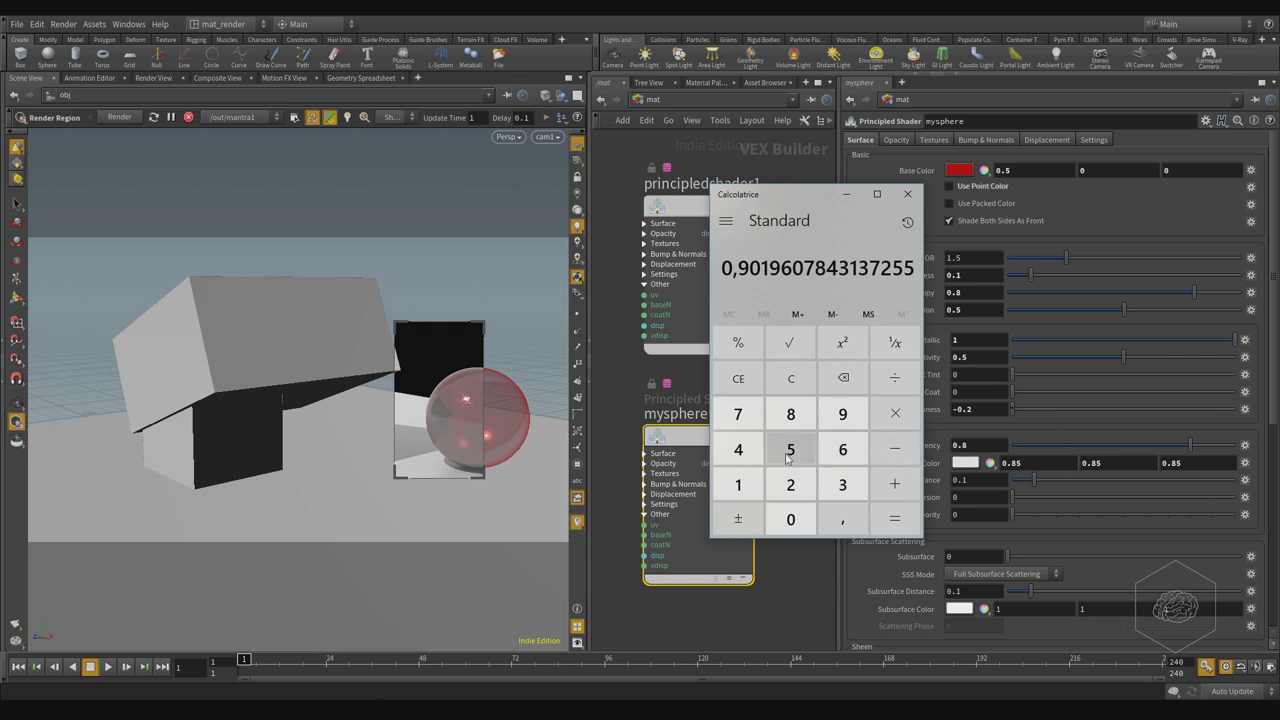
# - Divide 130 by 255 in the Calculator to convert an RGB value to the decimal scale
pyautogui.click(749, 487)
pyautogui.click(843, 484)
pyautogui.click(790, 519)
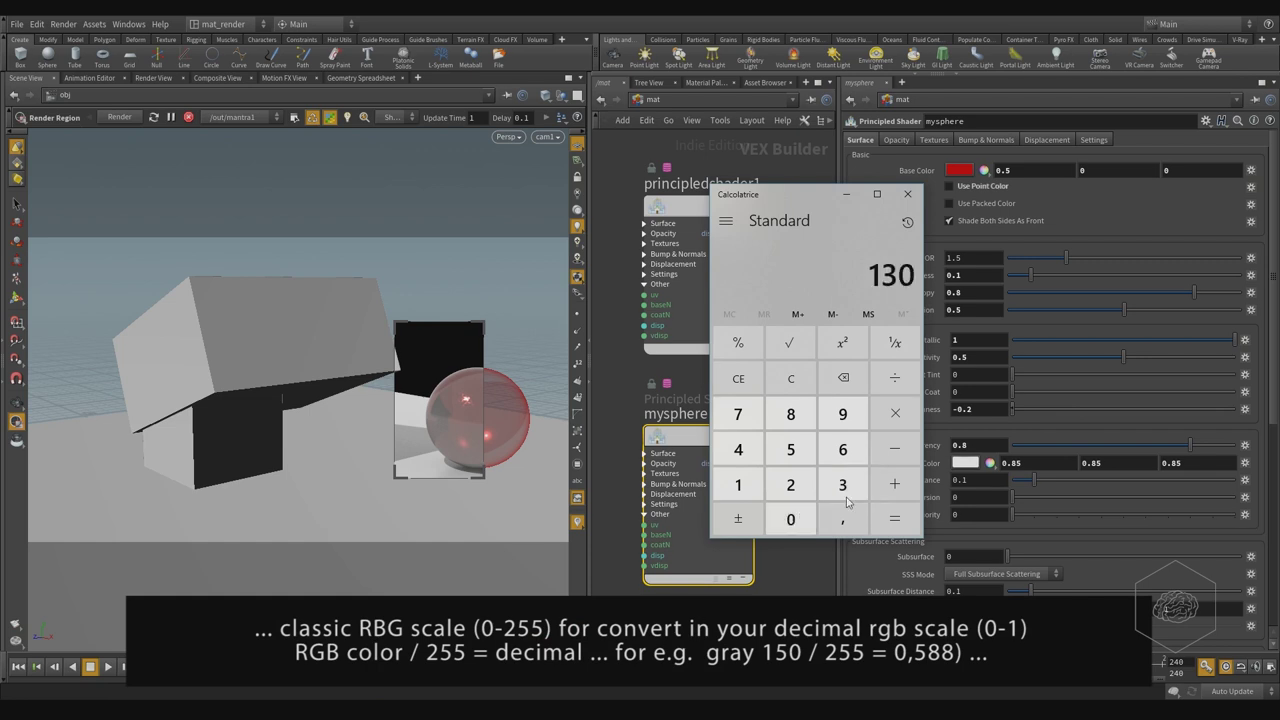
pyautogui.click(892, 385)
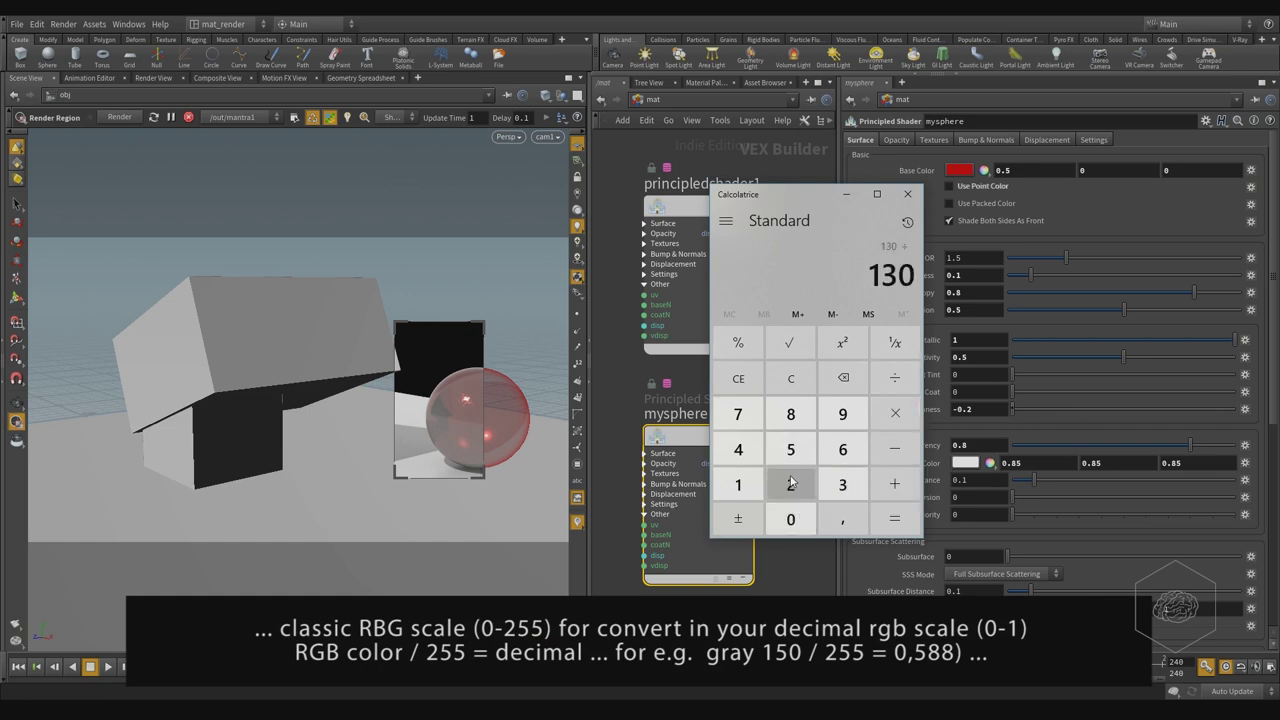
pyautogui.click(790, 484)
pyautogui.click(801, 451)
pyautogui.click(801, 451)
pyautogui.click(895, 519)
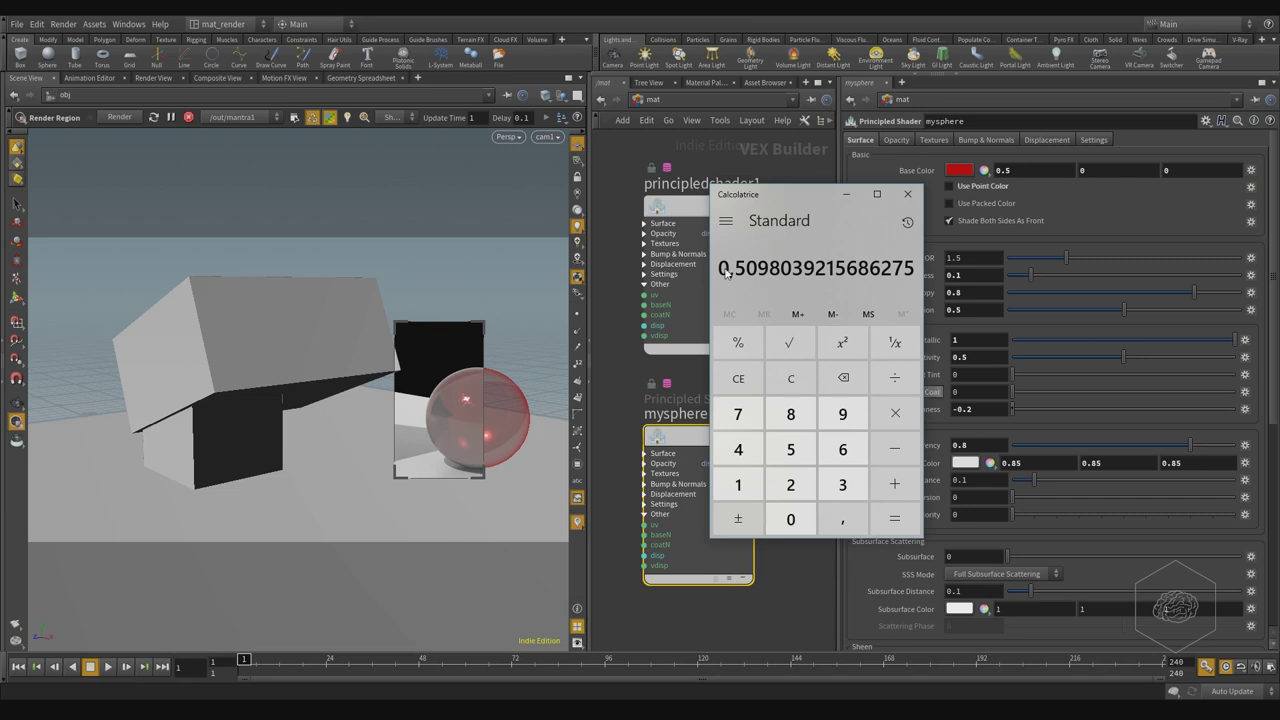
# - Return to Houdini and set all three channels of the mysphere shader's transmission color to 0.5
pyautogui.click(1055, 467)
pyautogui.doubleClick(1055, 467)
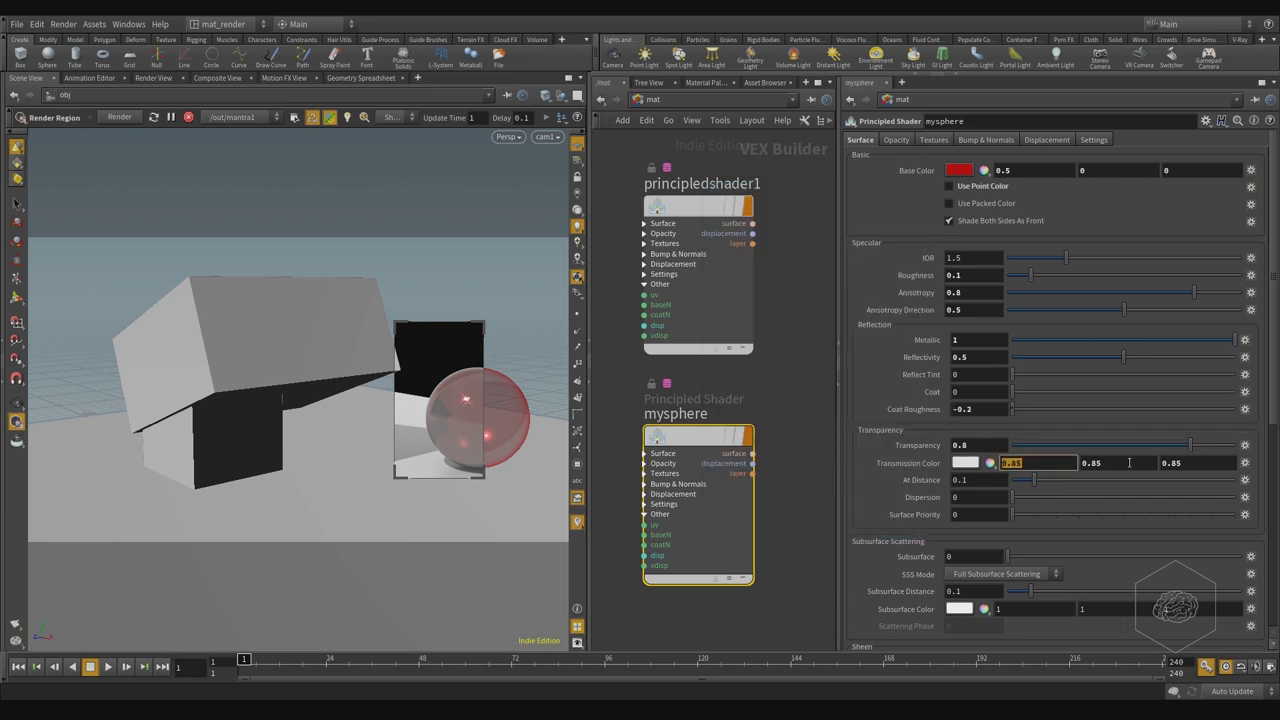
pyautogui.write('0.5')
pyautogui.doubleClick(1129, 462)
pyautogui.write('0.2')
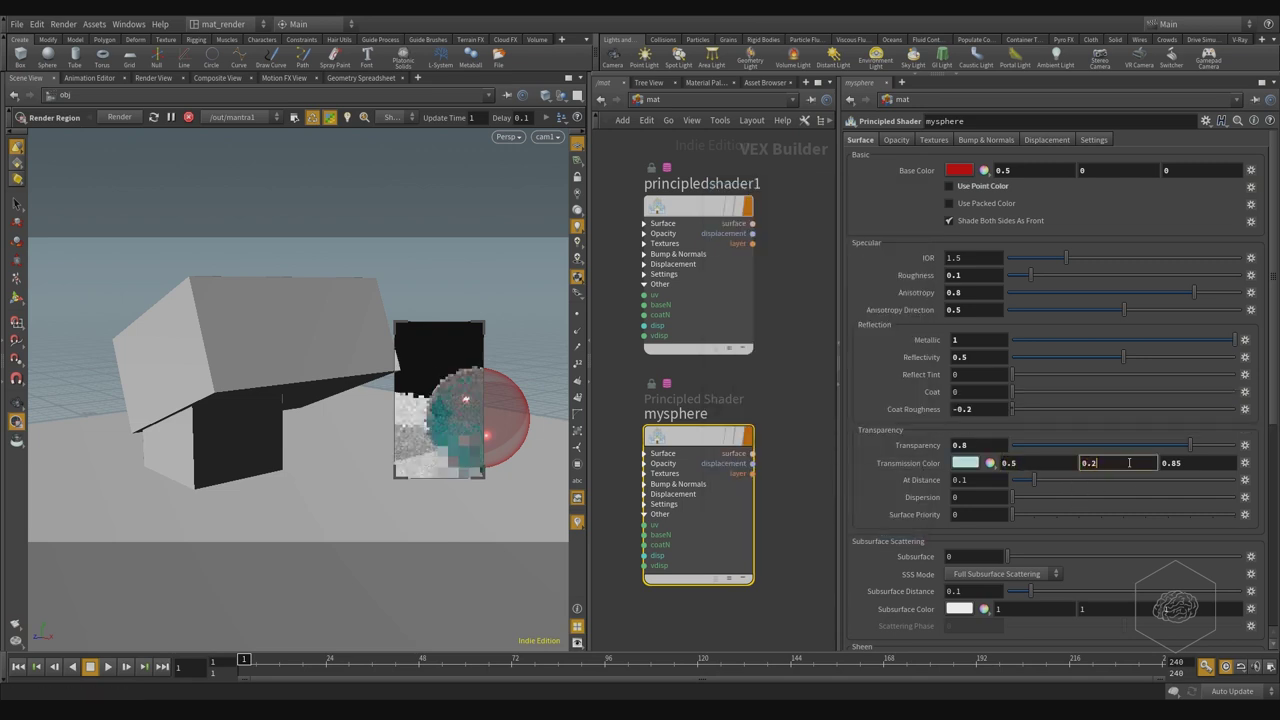
pyautogui.write('5')
pyautogui.press('Tab')
pyautogui.write('0.')
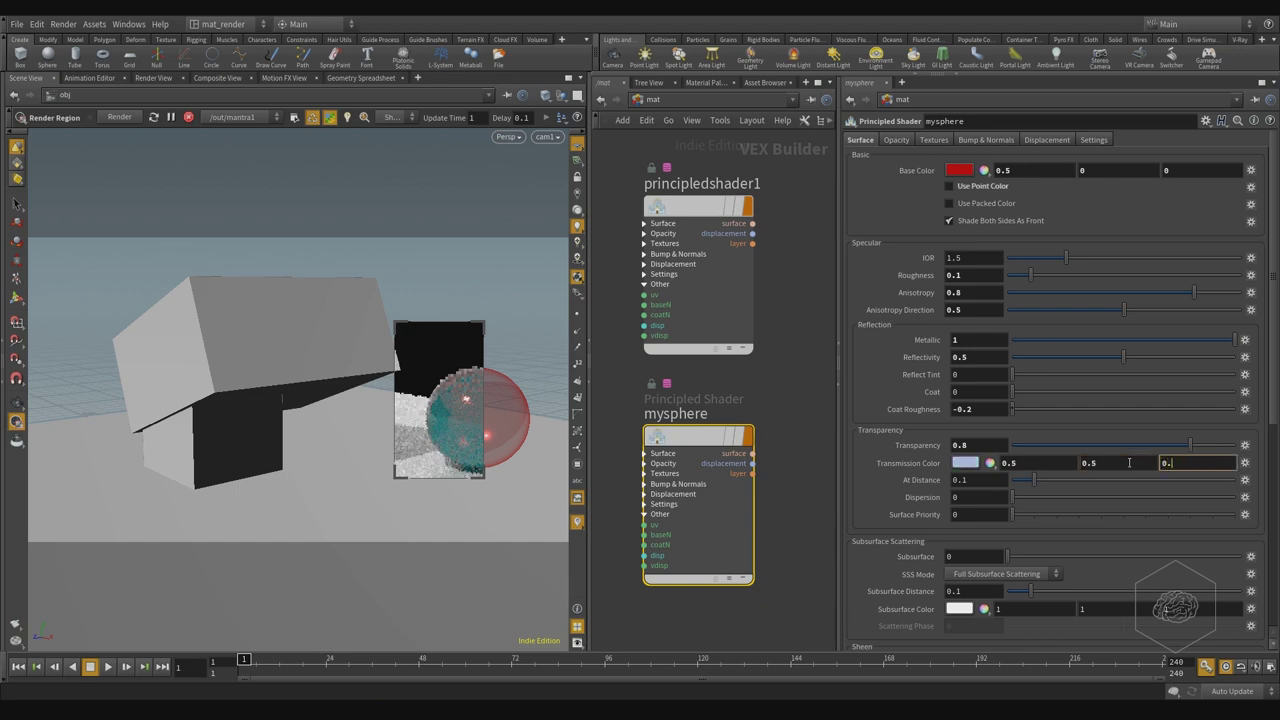
pyautogui.press('Return')
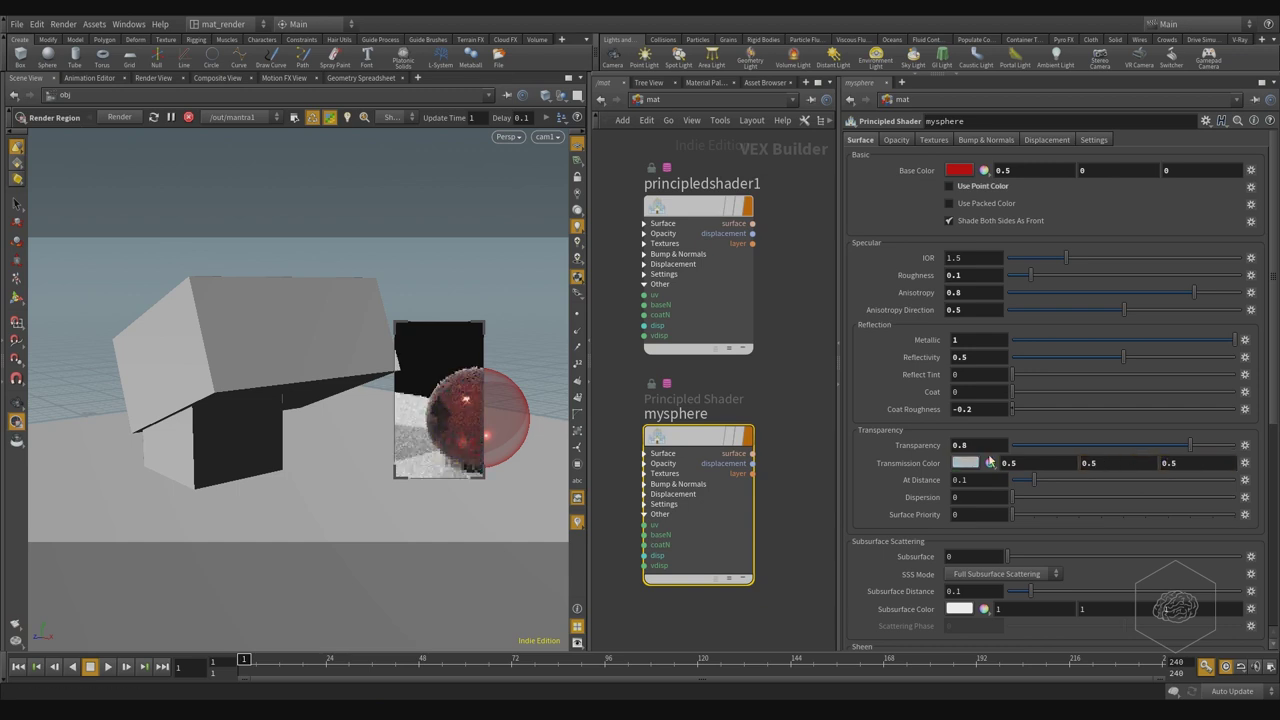
# - Compare transmission color intensities of 0.9 and 0.88 in the Color Editor and settle on 0.85
pyautogui.click(988, 464)
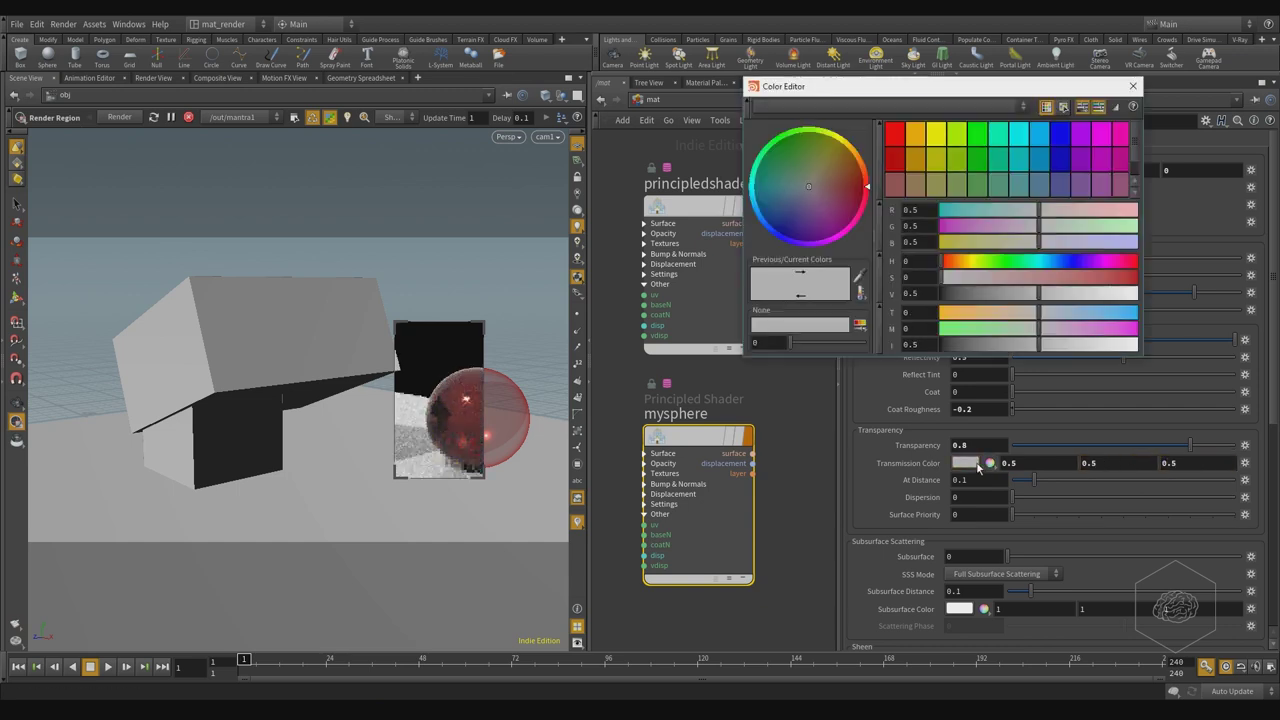
pyautogui.doubleClick(923, 344)
pyautogui.write('0.9')
pyautogui.press('Return')
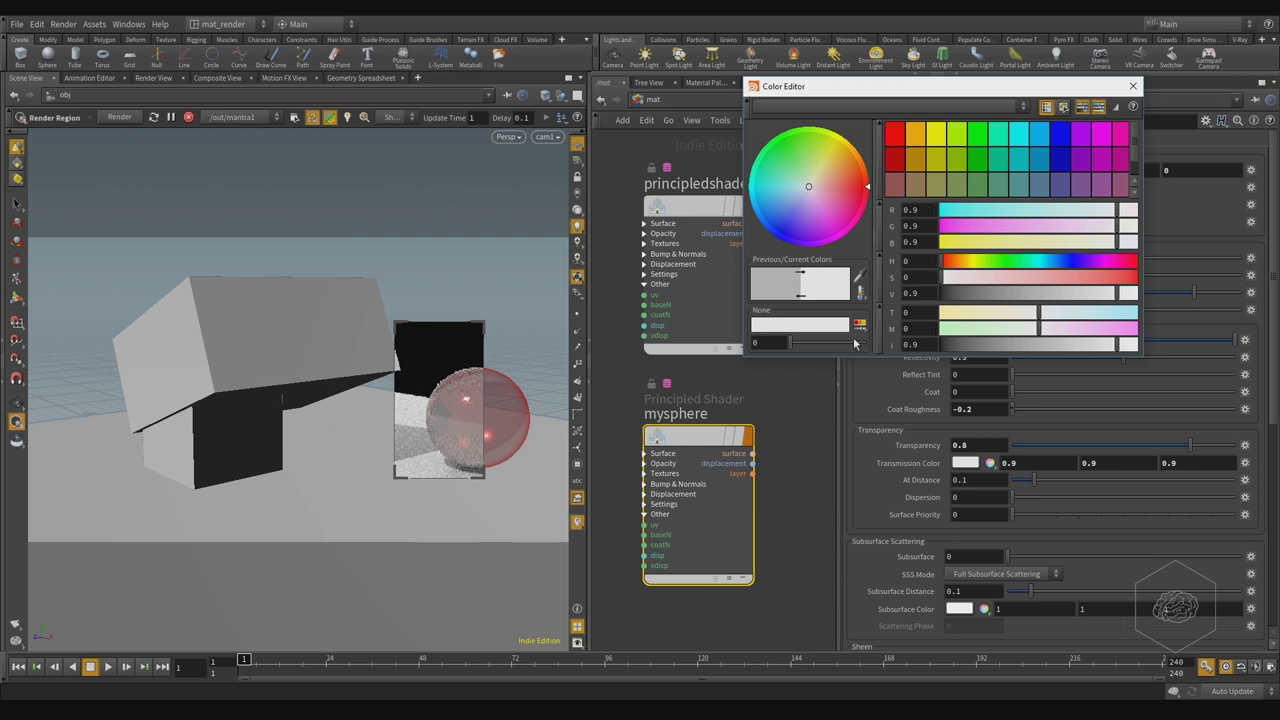
pyautogui.click(922, 344)
pyautogui.press('Return')
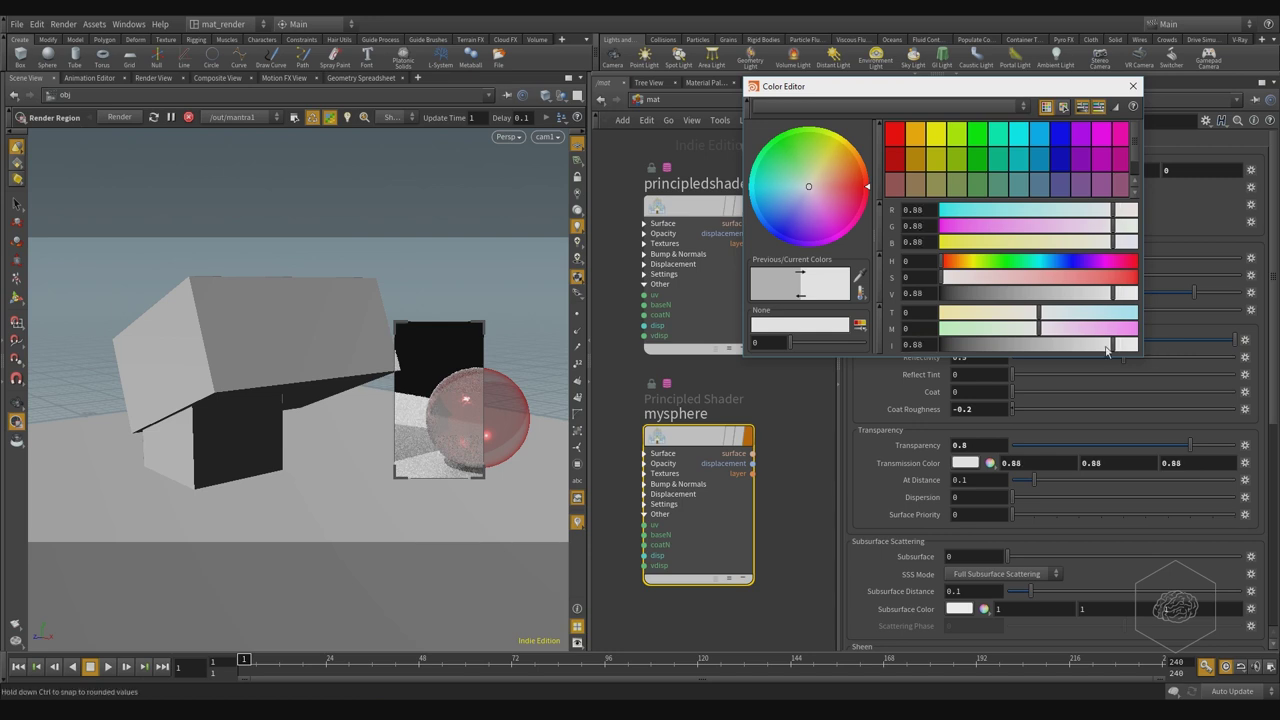
pyautogui.click(925, 344)
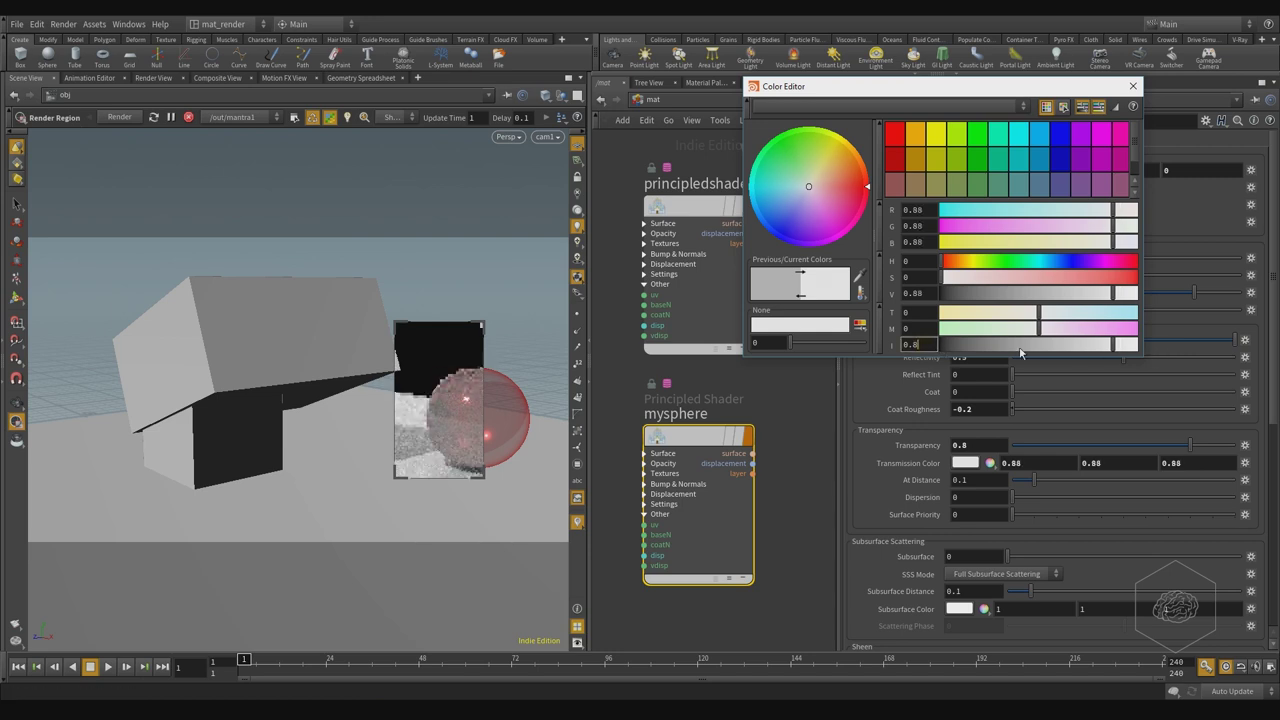
pyautogui.write('5')
pyautogui.press('Return')
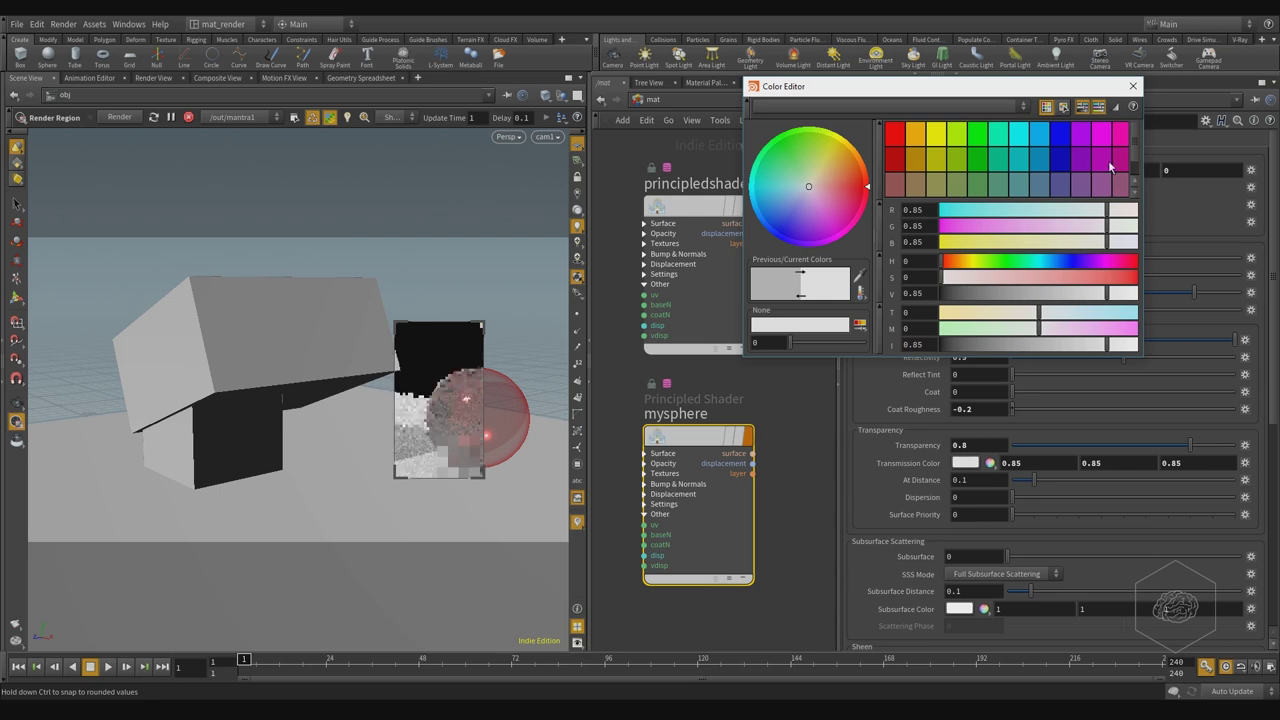
pyautogui.click(1133, 86)
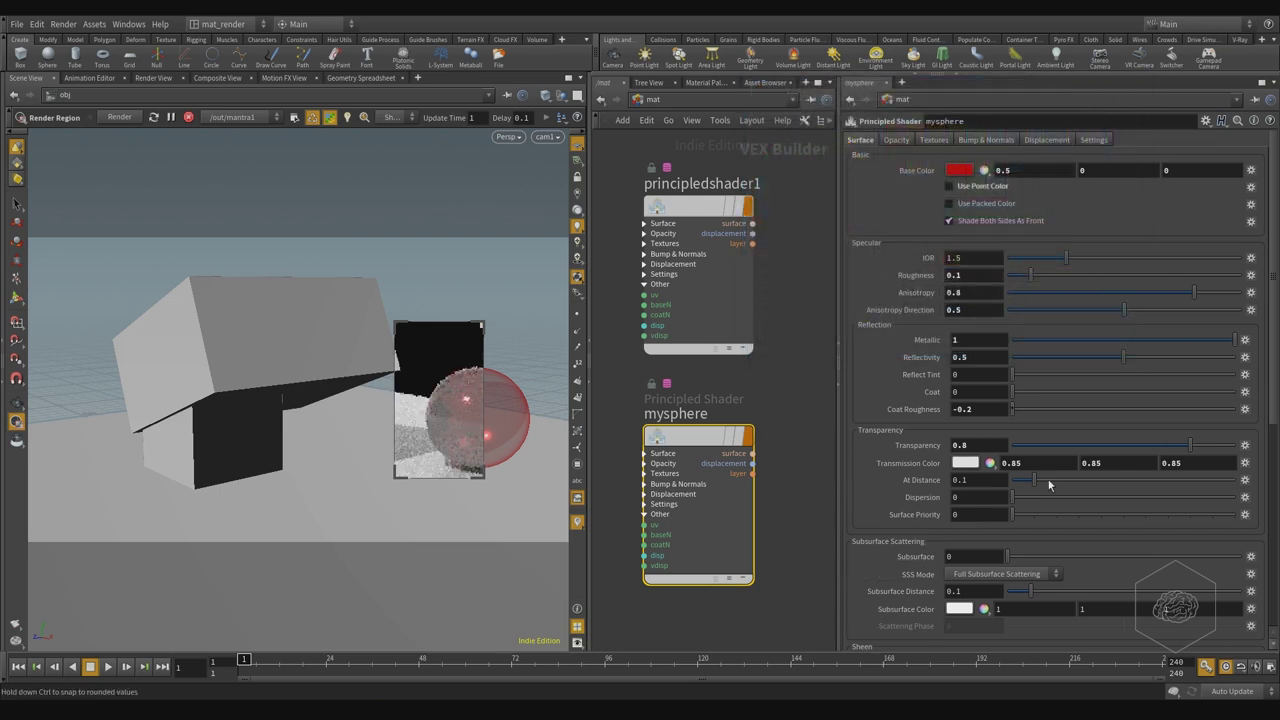
# - Set the mysphere shader's emission color to white (1, 1, 1) with the Color Editor
pyautogui.scroll(-5, 1040, 480)
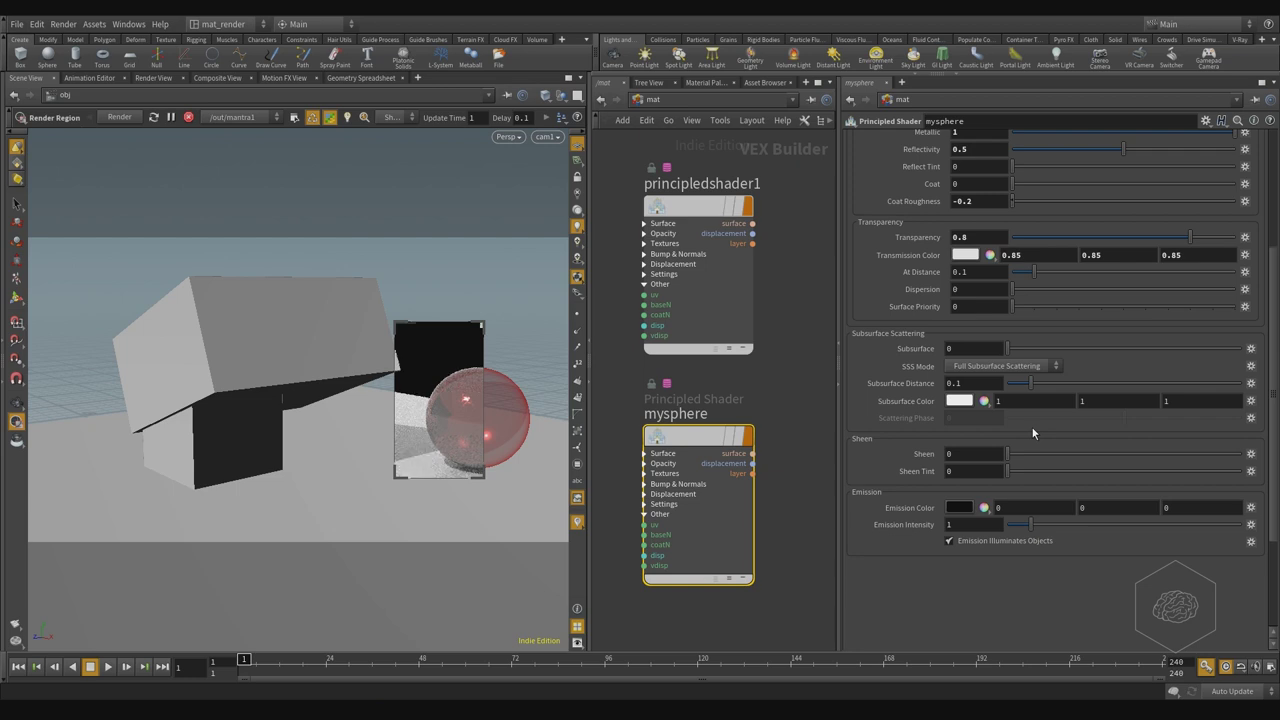
pyautogui.click(959, 509)
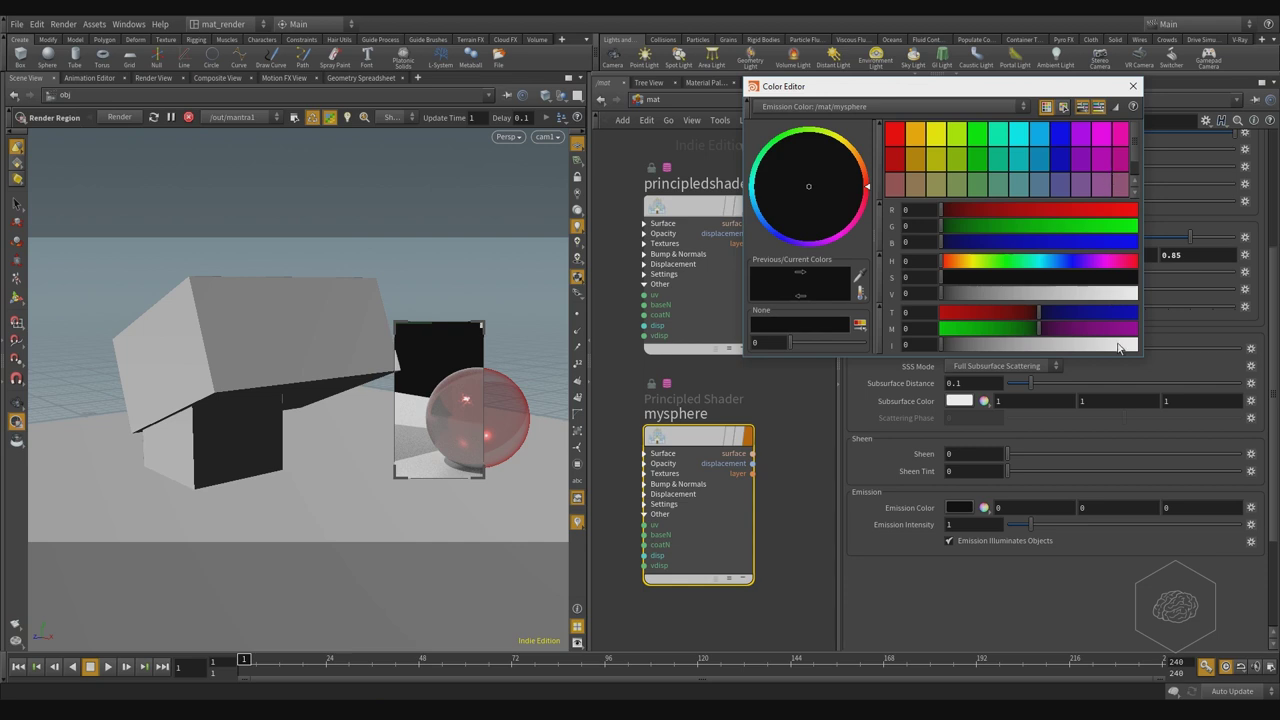
pyautogui.moveTo(1121, 345); pyautogui.dragTo(1152, 350)
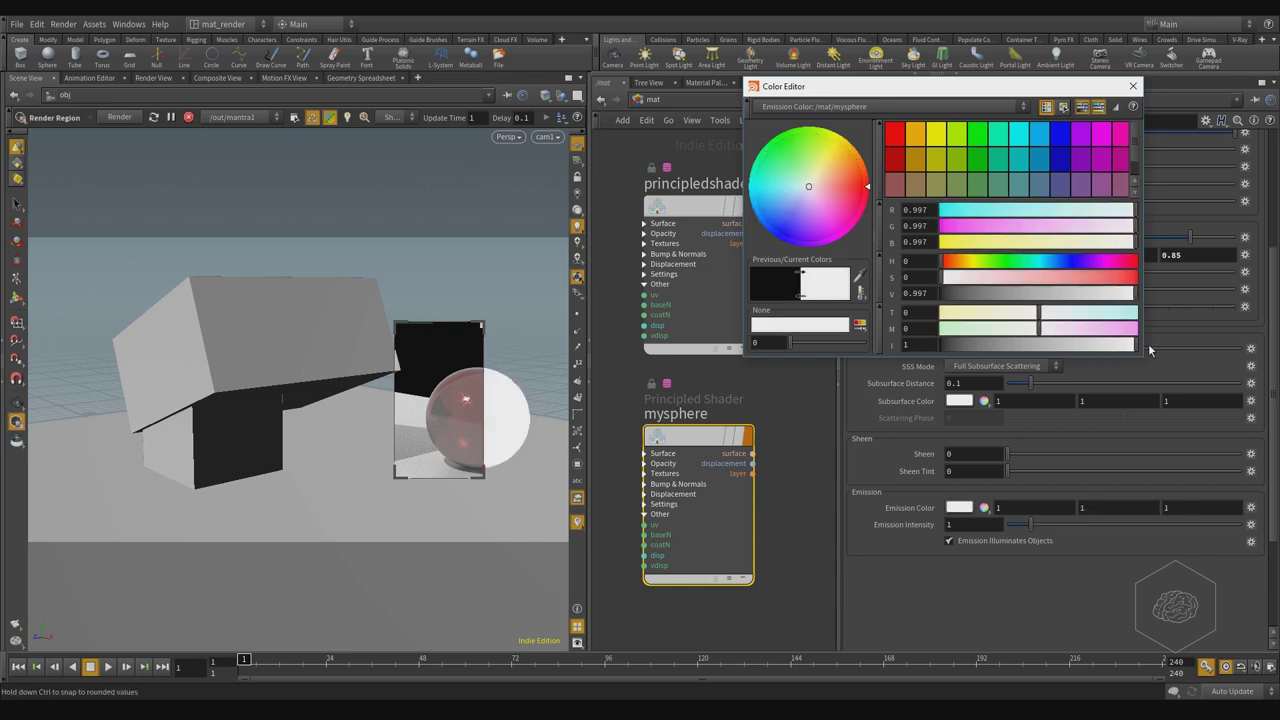
pyautogui.click(1133, 86)
pyautogui.click(960, 237)
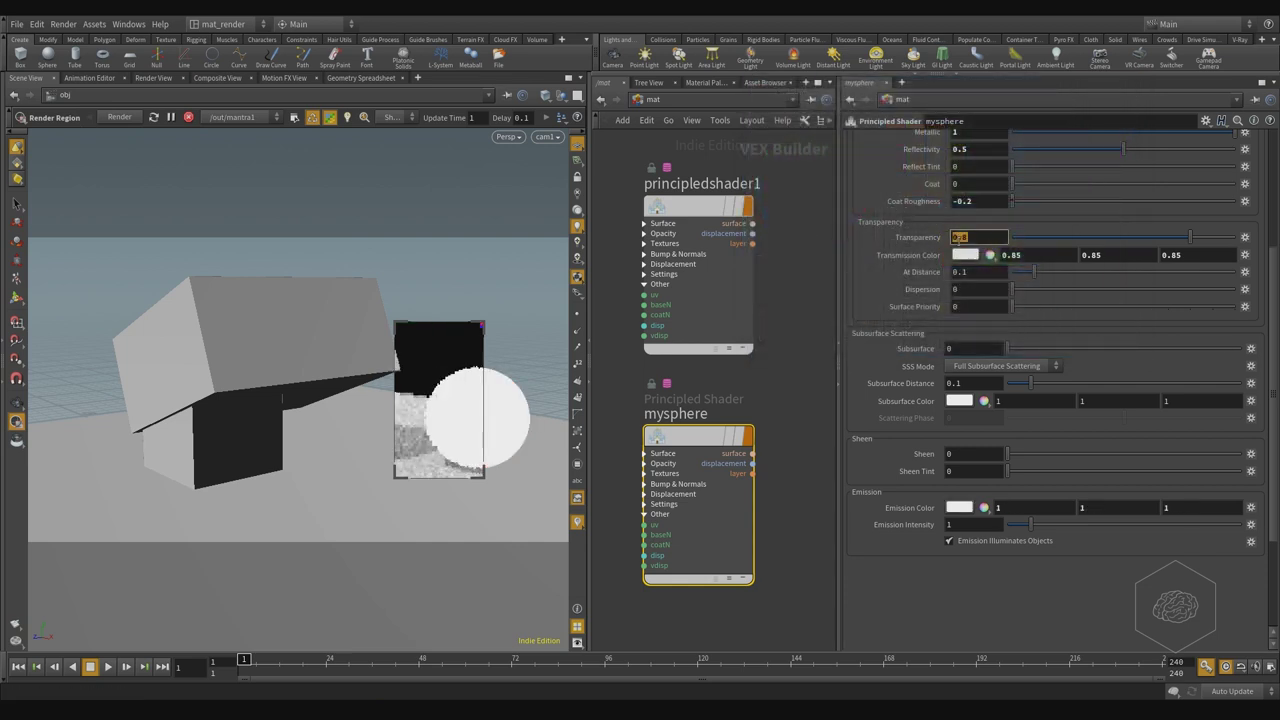
pyautogui.press('Return')
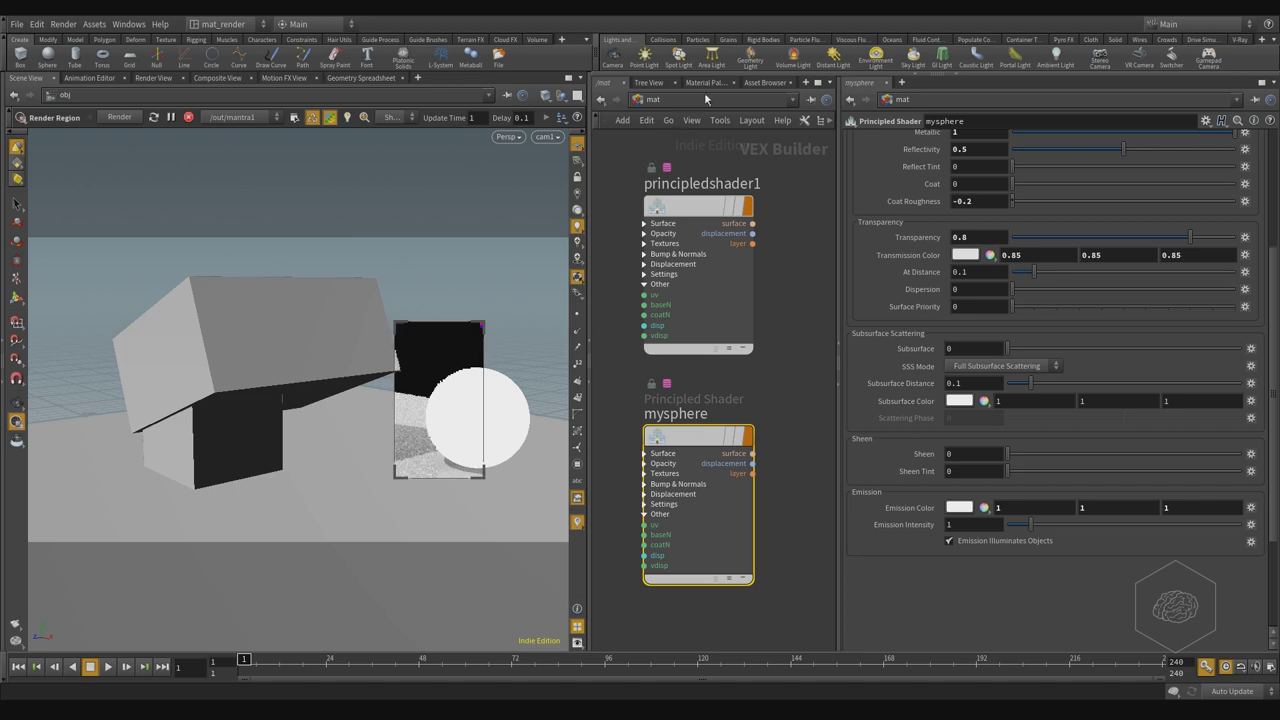
# - Disable both distantlight1 and envlight1 in the obj network
pyautogui.click(660, 99)
pyautogui.click(696, 160)
pyautogui.moveTo(768, 356); pyautogui.dragTo(776, 478)
pyautogui.click(943, 142)
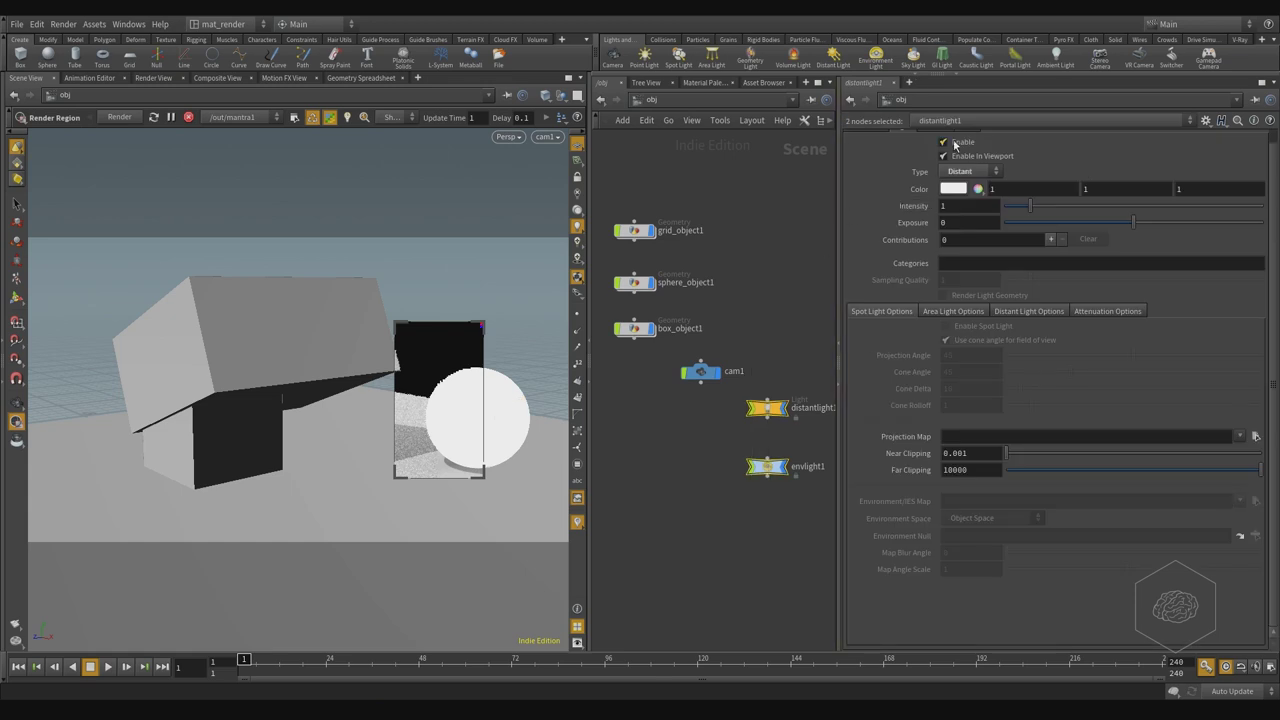
pyautogui.click(716, 291)
pyautogui.moveTo(446, 465)
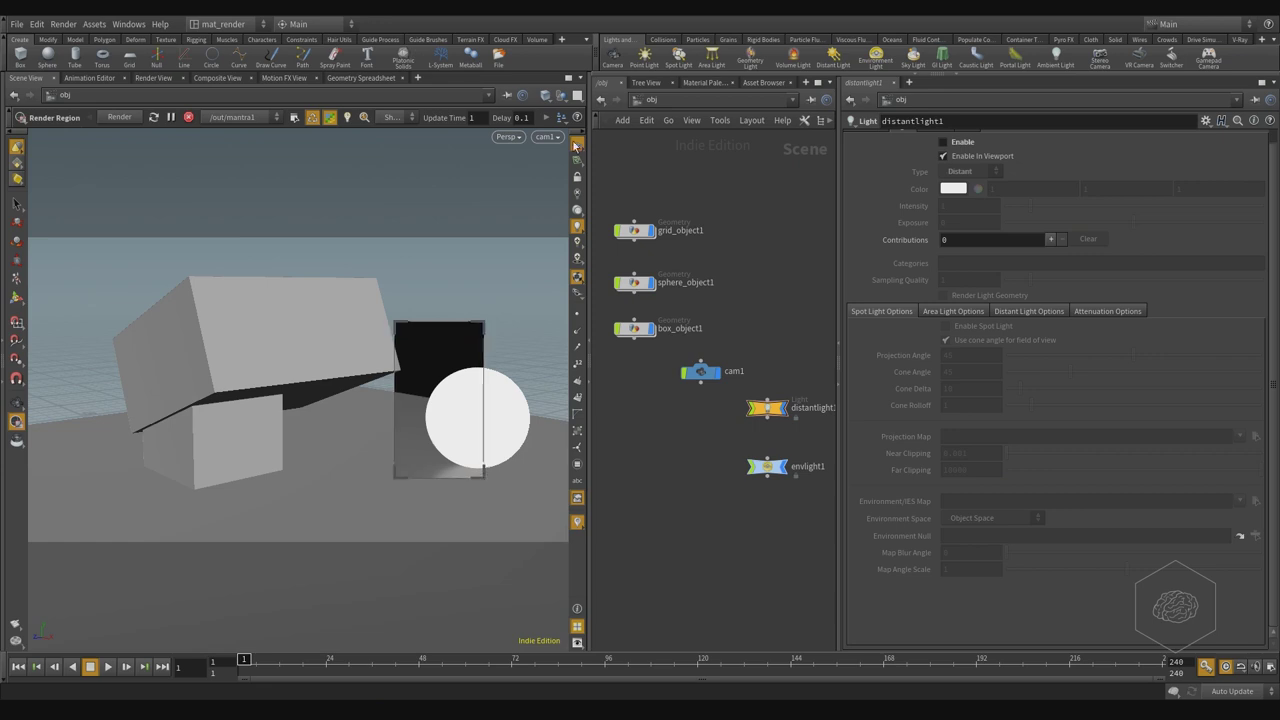
# - Set the mantra1 node's pixel samples to 3 by 3 in the out network
pyautogui.click(655, 106)
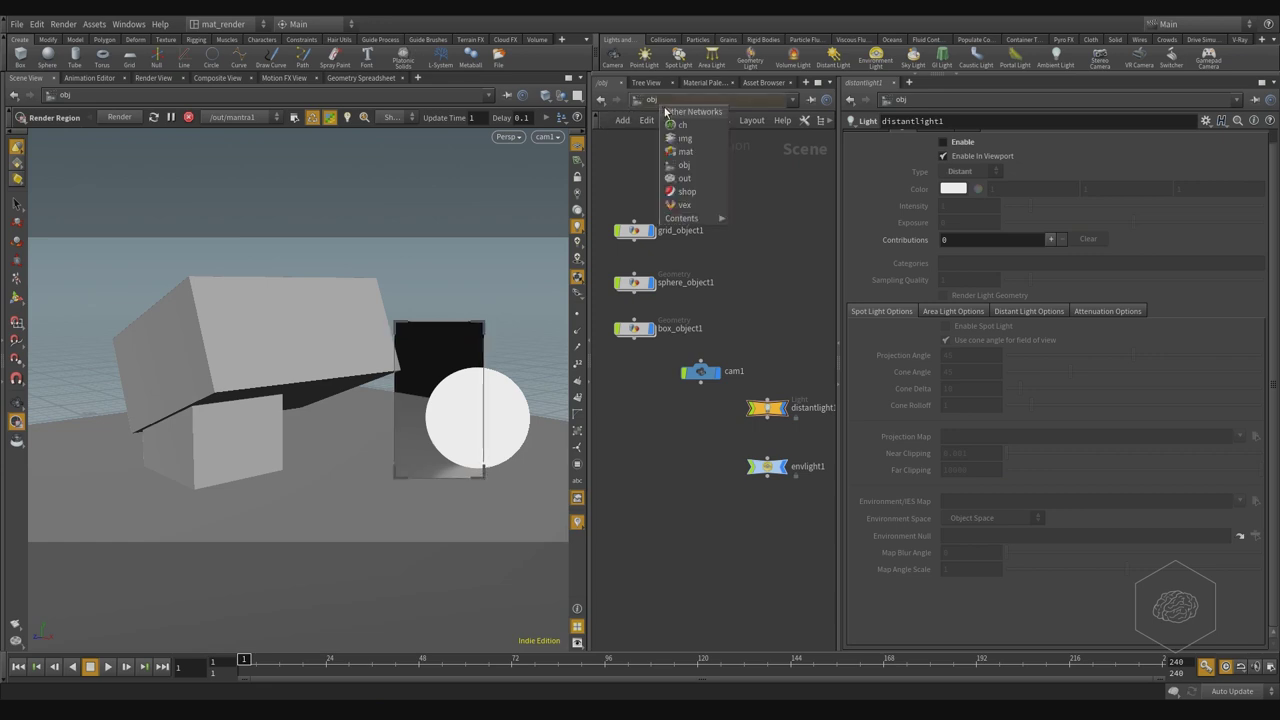
pyautogui.click(684, 178)
pyautogui.scroll(3, 686, 368)
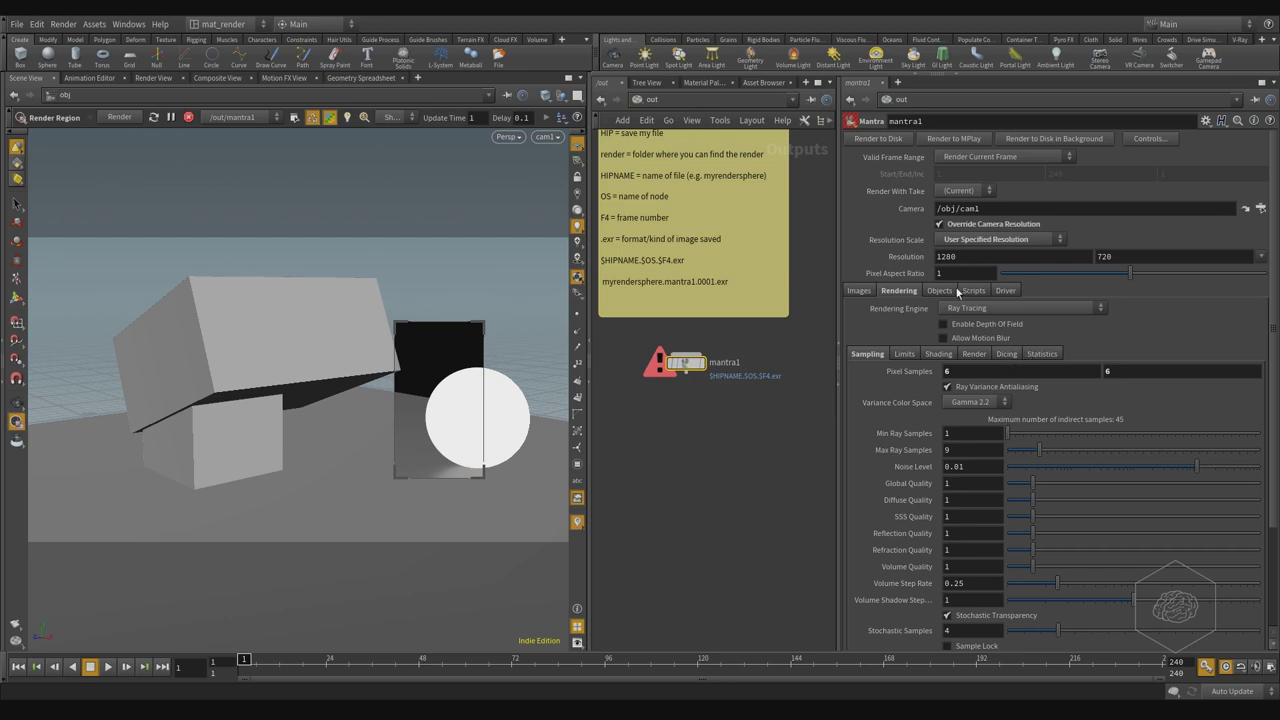
pyautogui.click(906, 357)
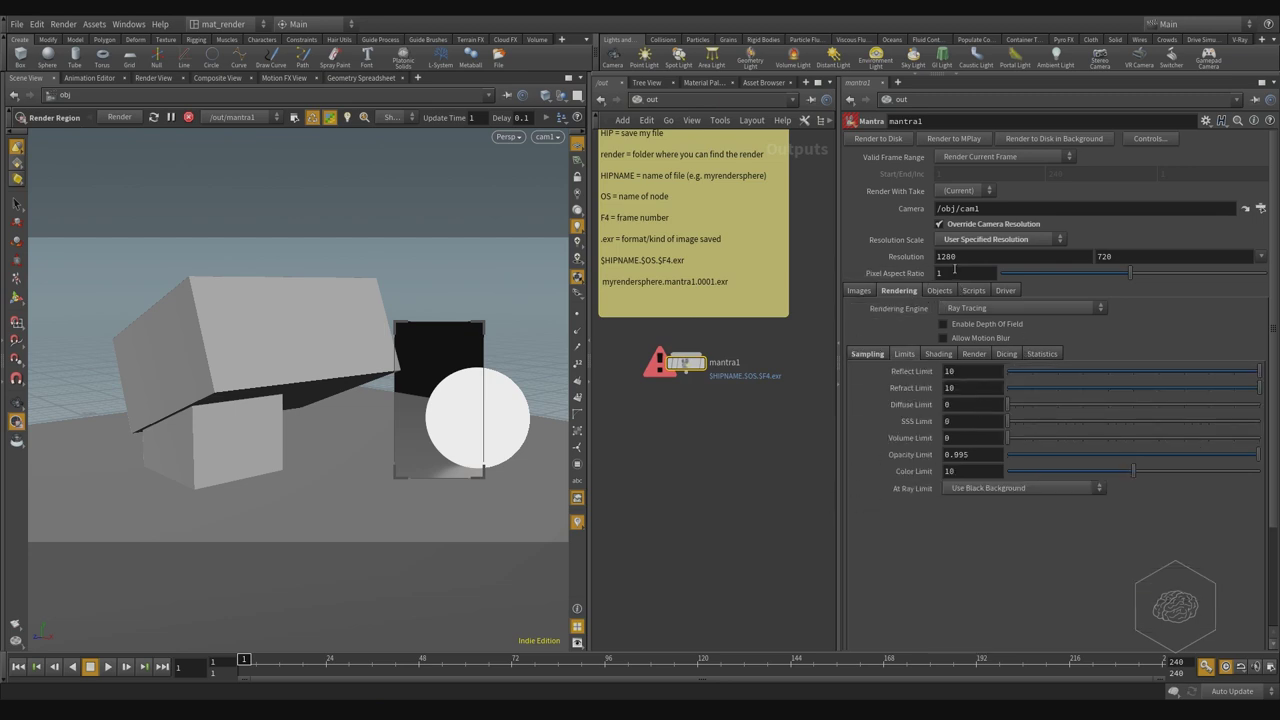
pyautogui.click(860, 291)
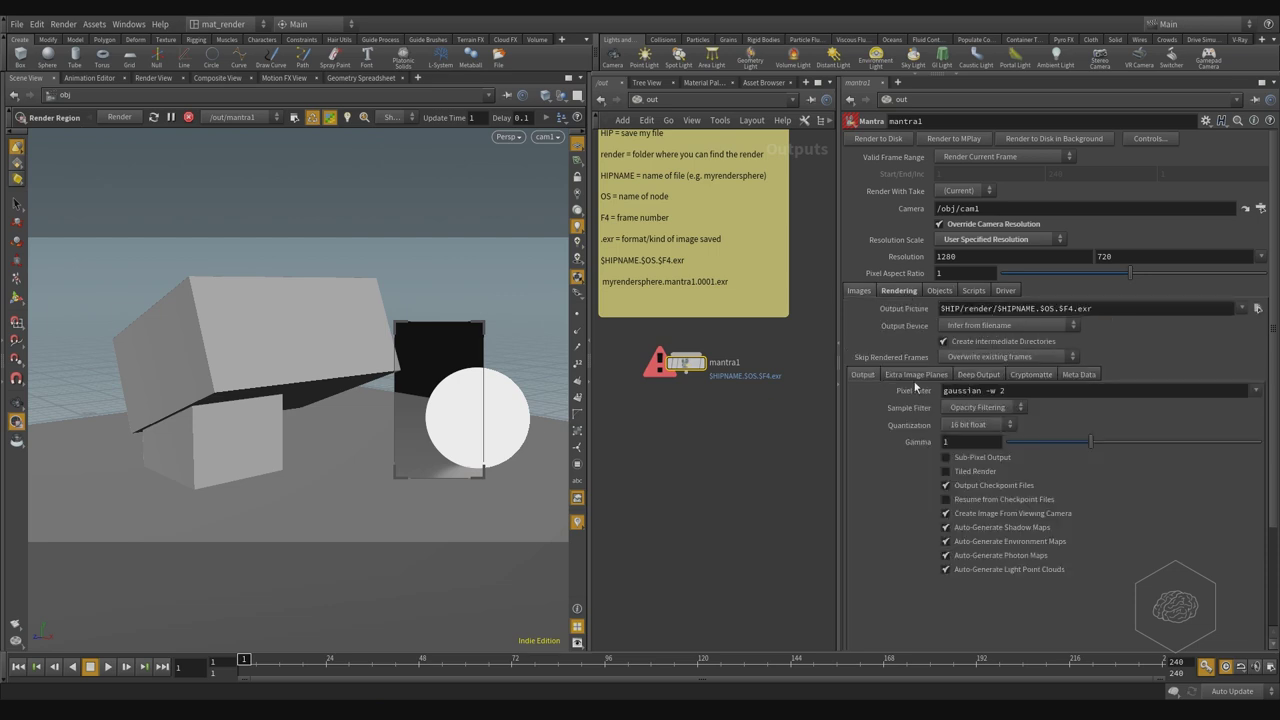
pyautogui.click(899, 291)
pyautogui.click(867, 353)
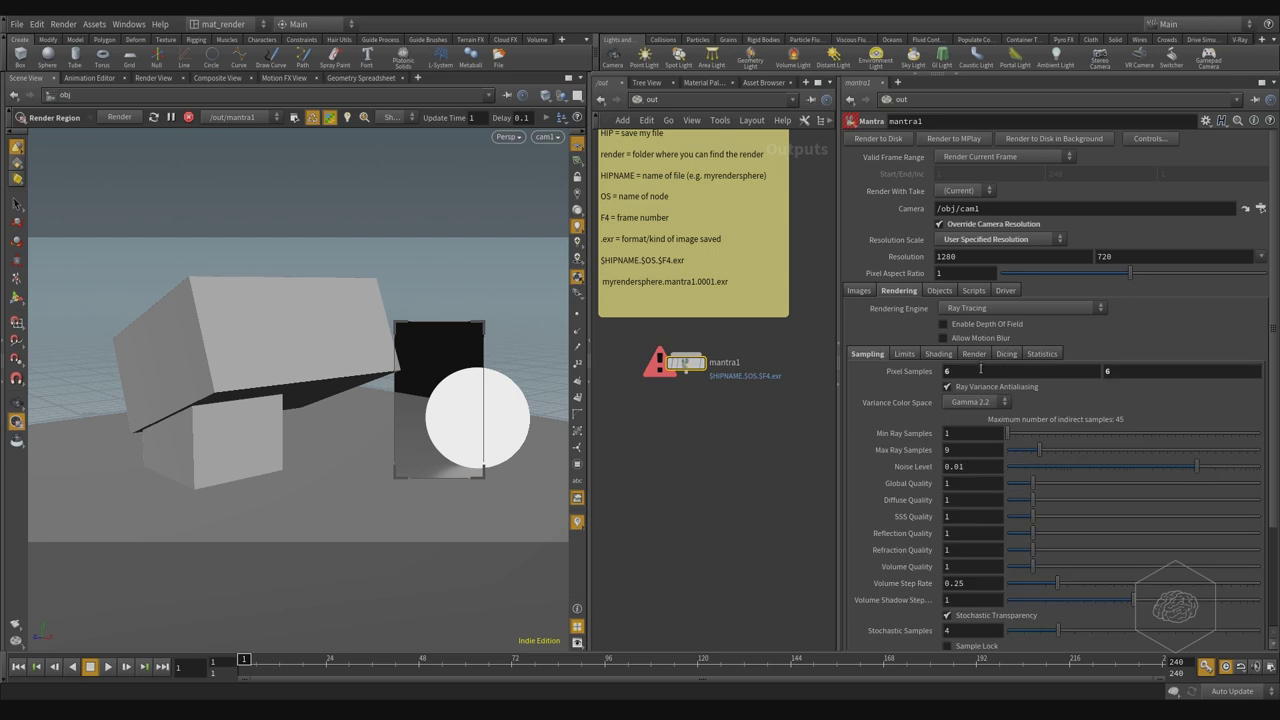
pyautogui.click(947, 371)
pyautogui.write('3')
pyautogui.press('Return')
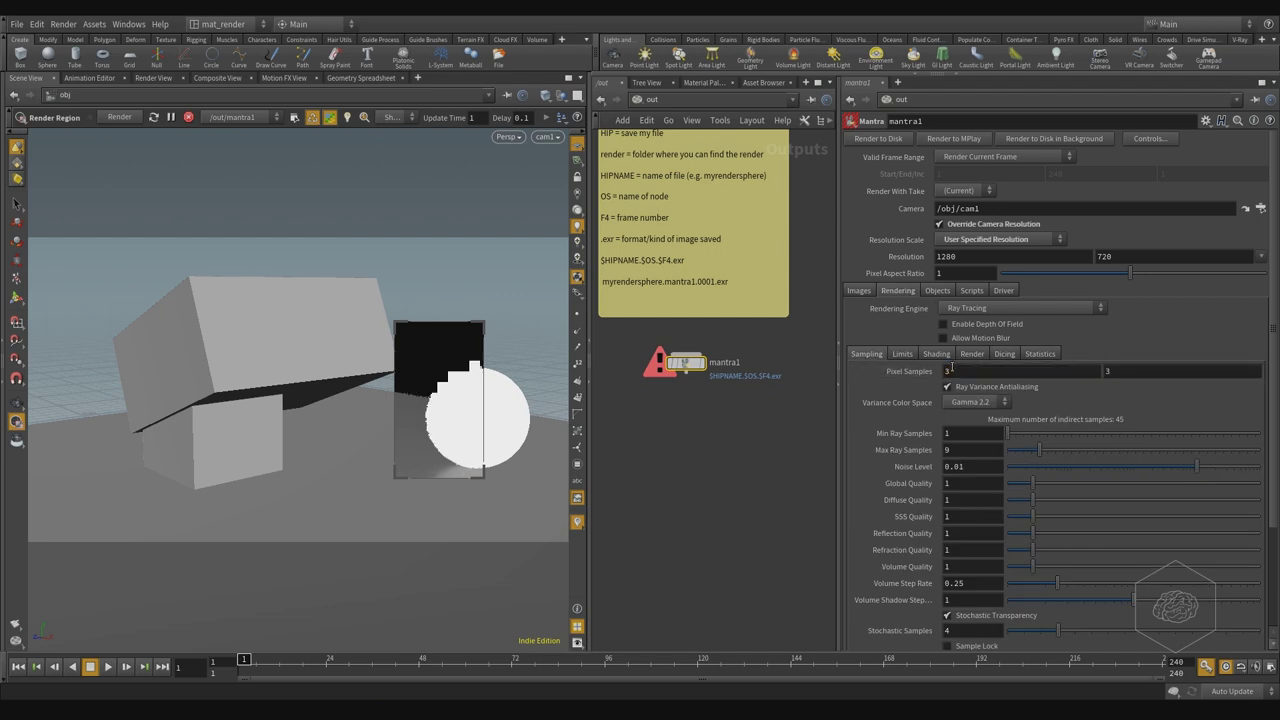
# - Try diffuse limits of 2 and 25 on the mantra1 node and reset the limit to 0
pyautogui.click(904, 354)
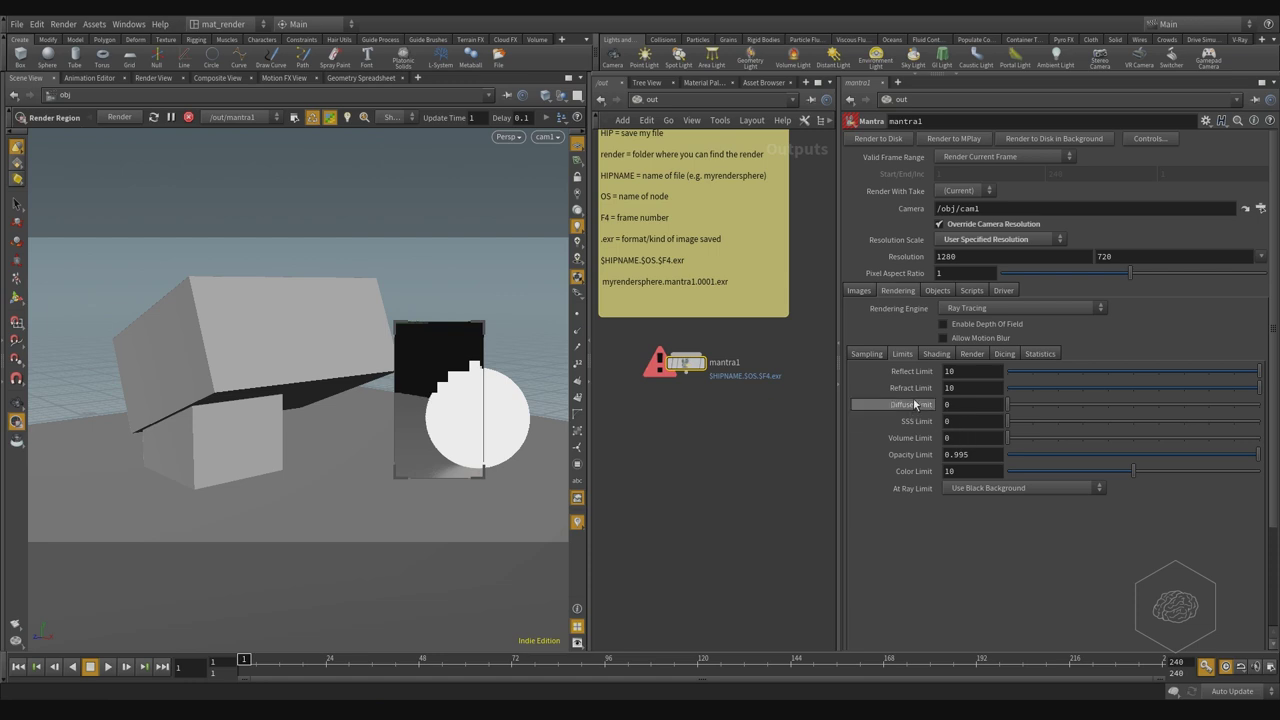
pyautogui.click(960, 405)
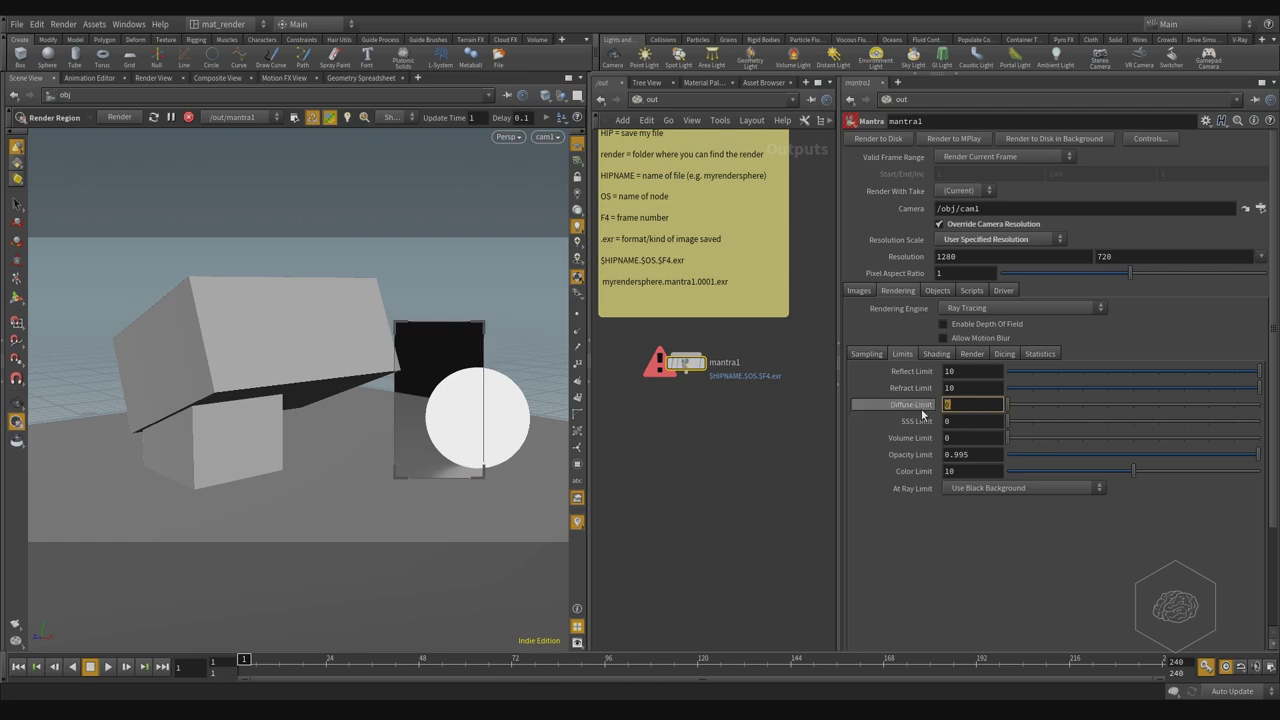
pyautogui.press('Return')
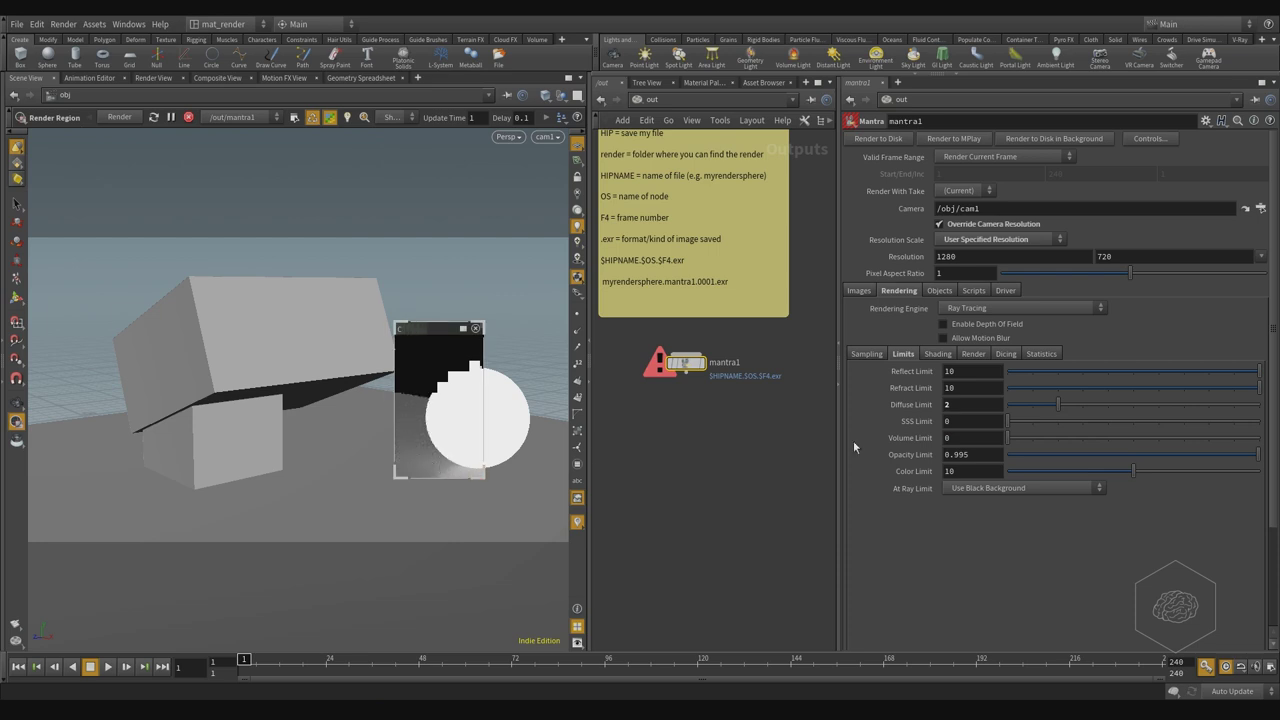
pyautogui.click(955, 405)
pyautogui.write('5')
pyautogui.press('Return')
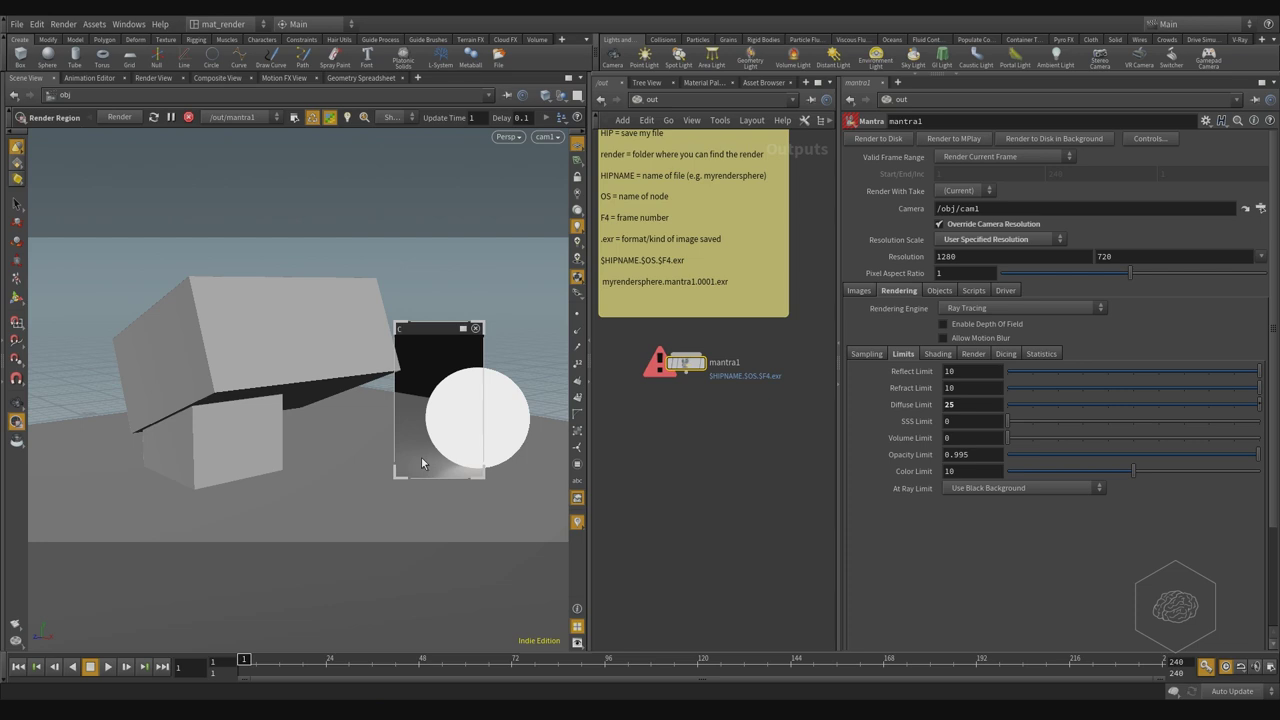
pyautogui.click(952, 404)
pyautogui.write('0')
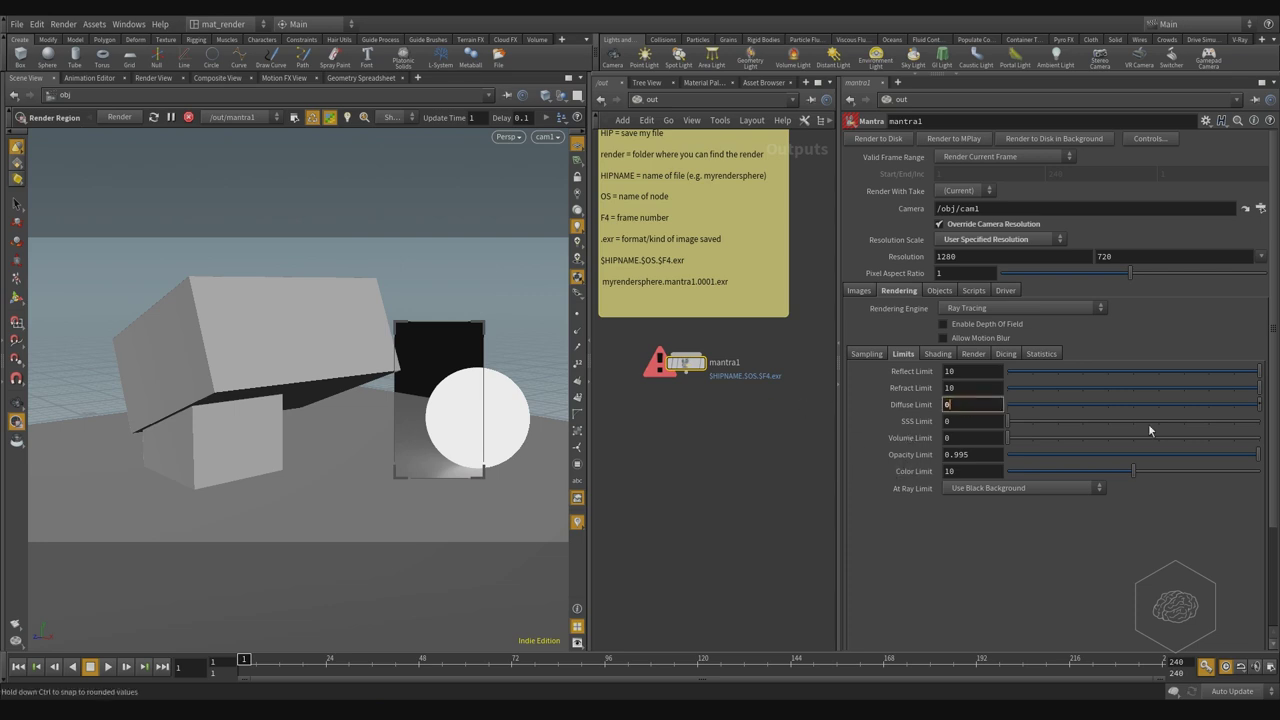
pyautogui.press('Return')
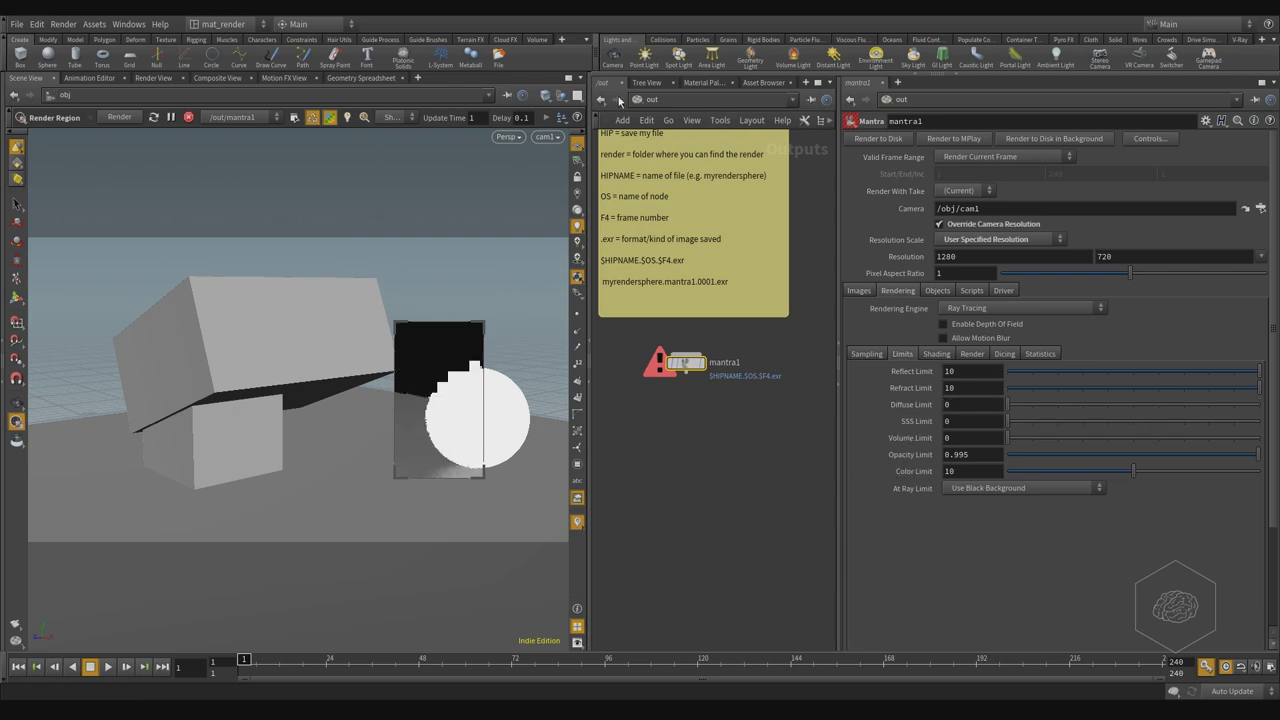
# - Create a Geometry Light from sphere_object1 in the obj network
pyautogui.click(692, 100)
pyautogui.click(715, 163)
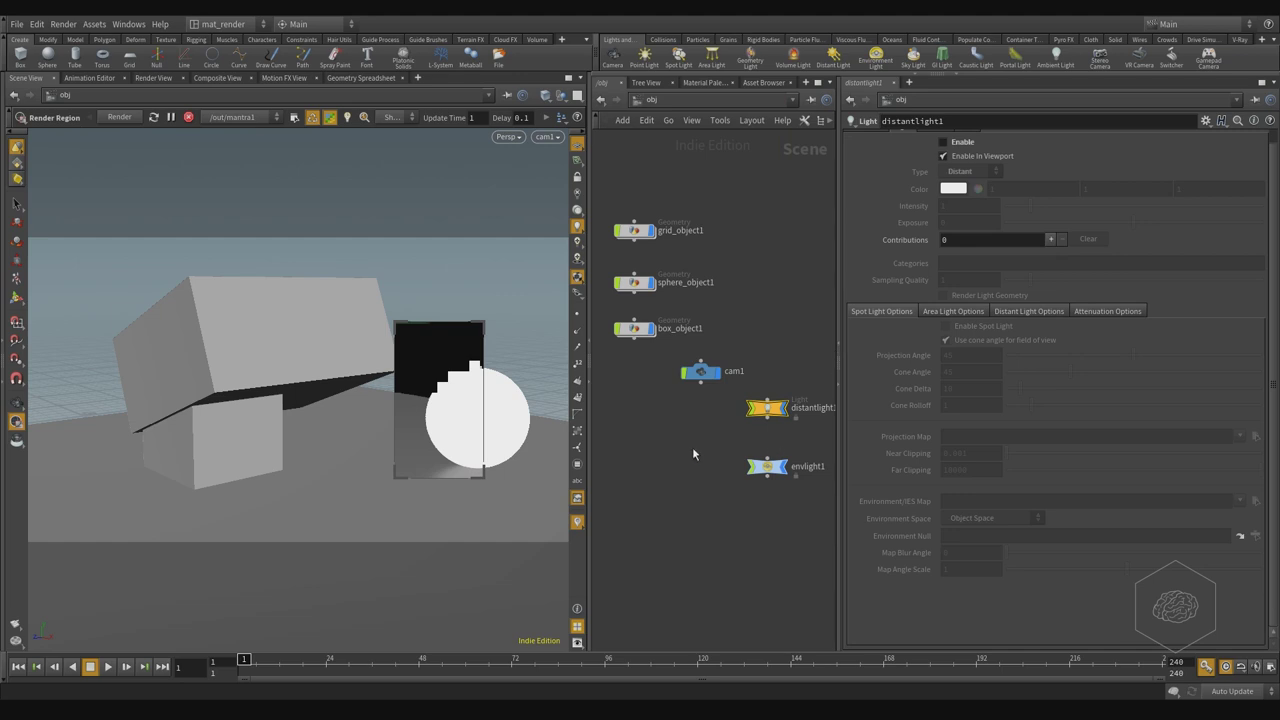
pyautogui.moveTo(692, 453); pyautogui.dragTo(672, 399, button='middle')
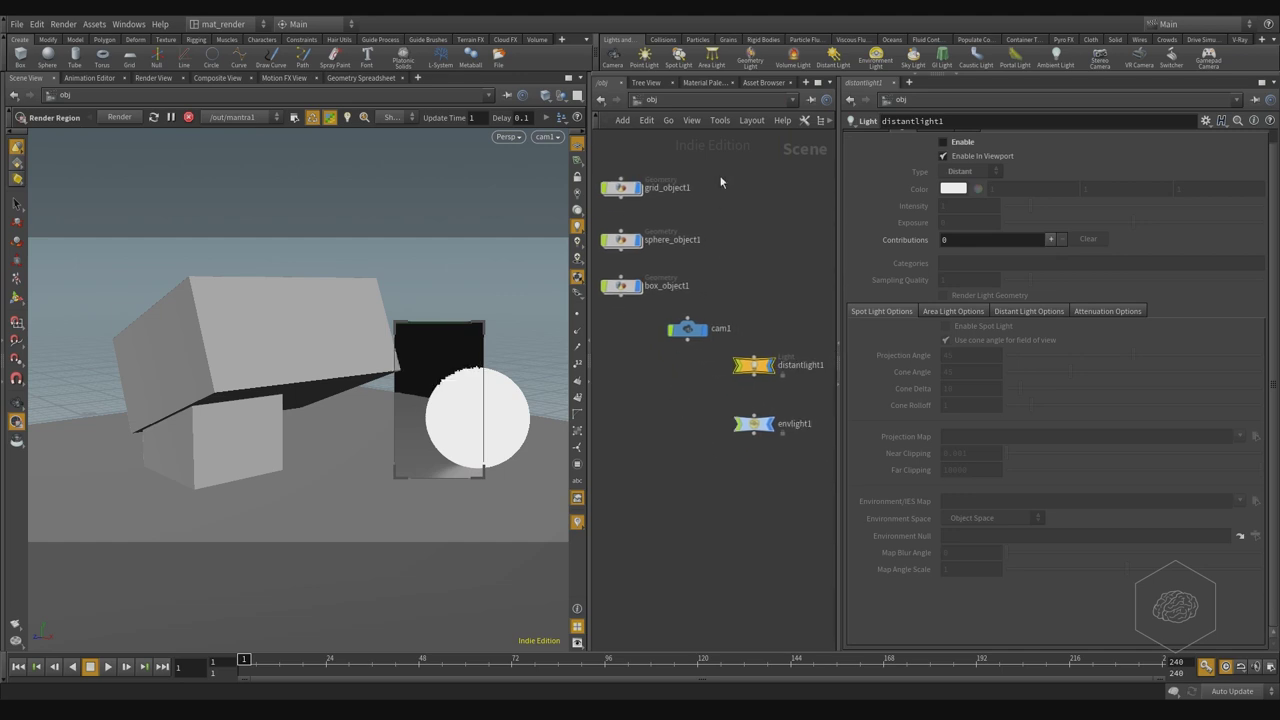
pyautogui.click(758, 60)
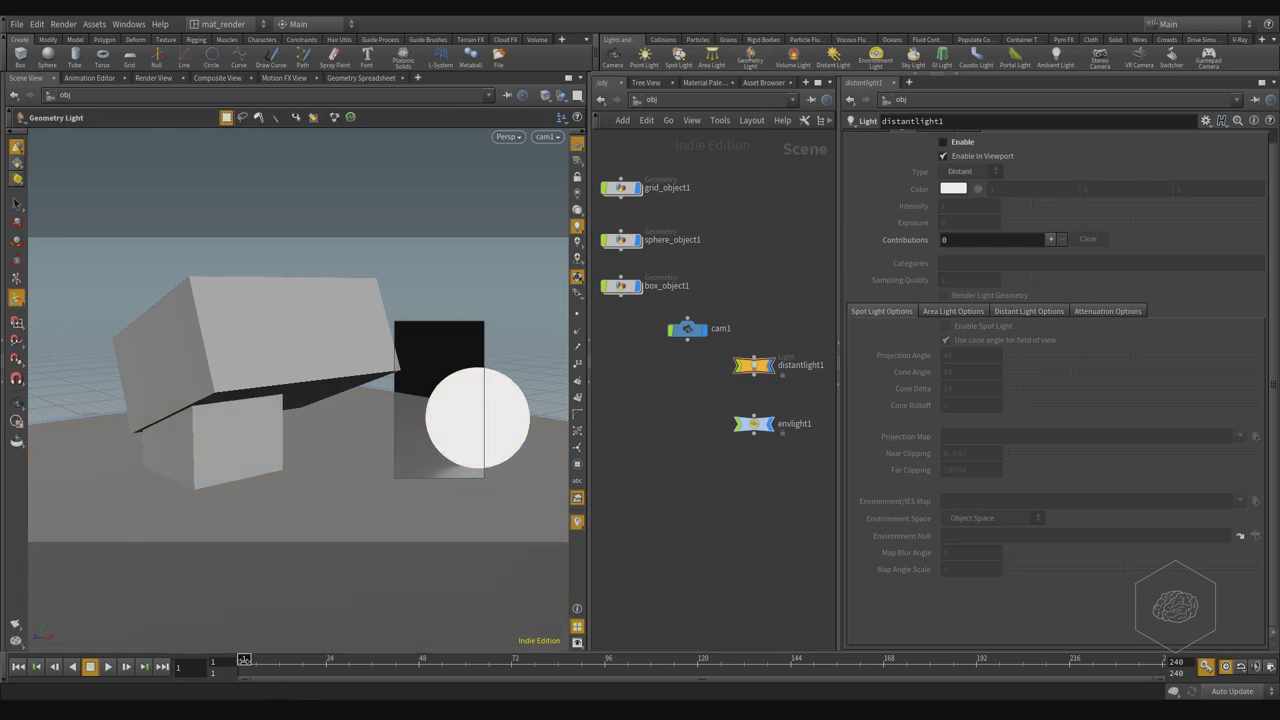
pyautogui.click(508, 392)
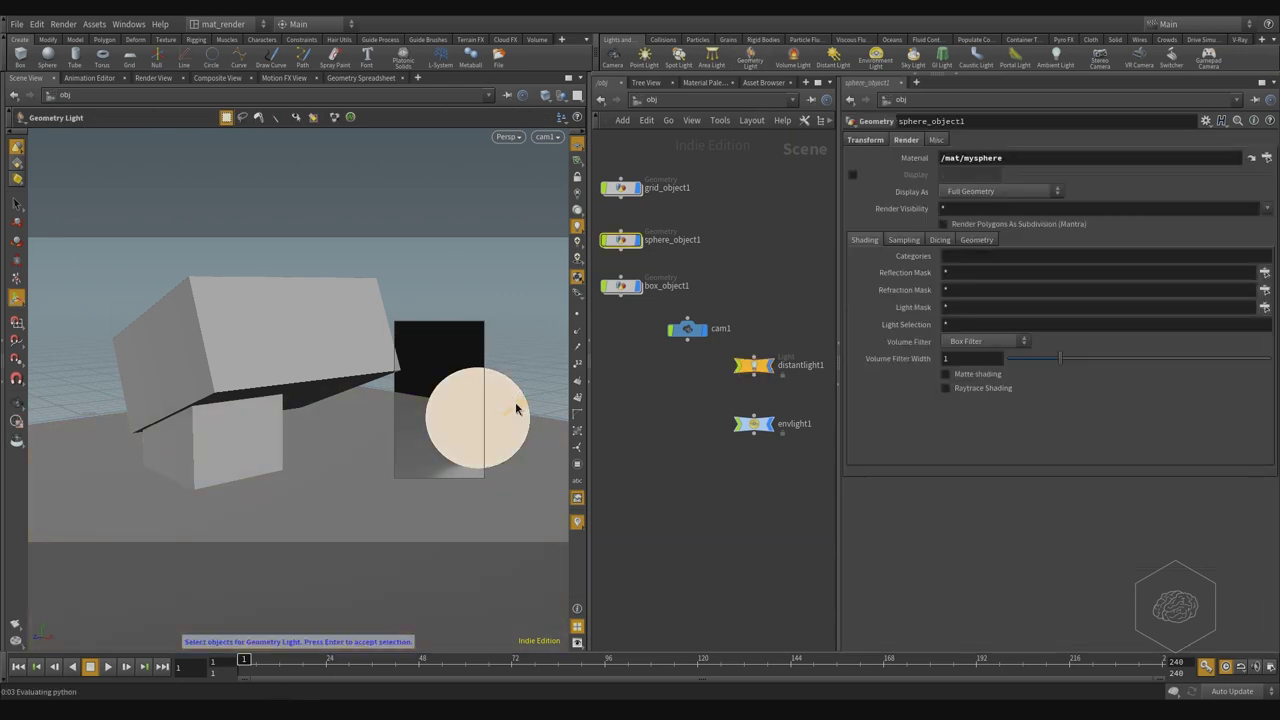
pyautogui.press('Return')
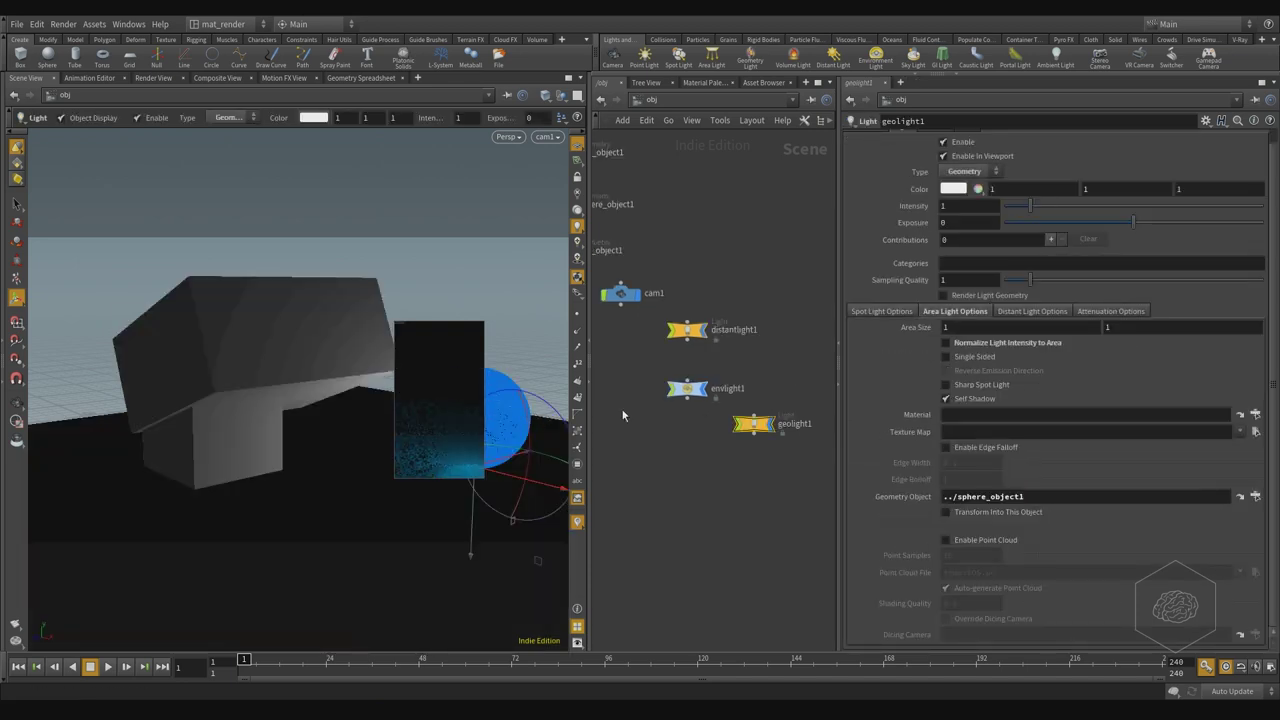
# - Move the geolight1 node below envlight1 and set its intensity to 10
pyautogui.scroll(3, 760, 410)
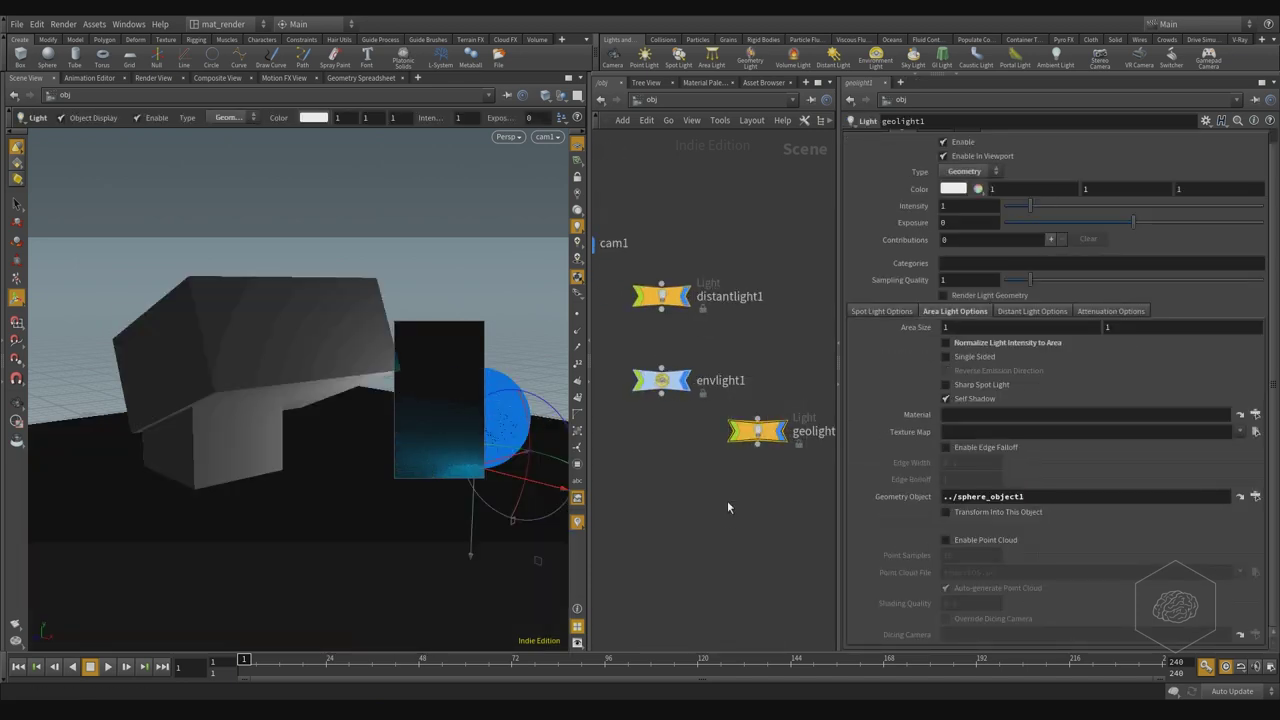
pyautogui.moveTo(767, 432); pyautogui.dragTo(699, 518)
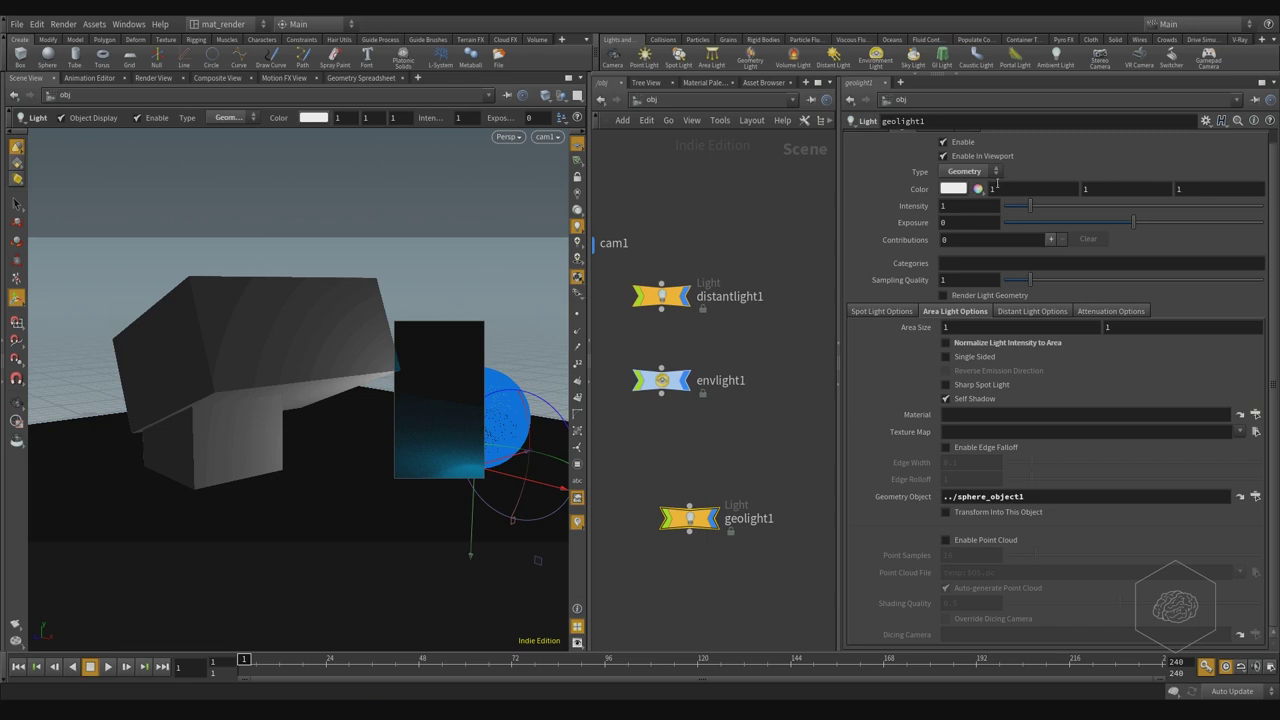
pyautogui.click(965, 207)
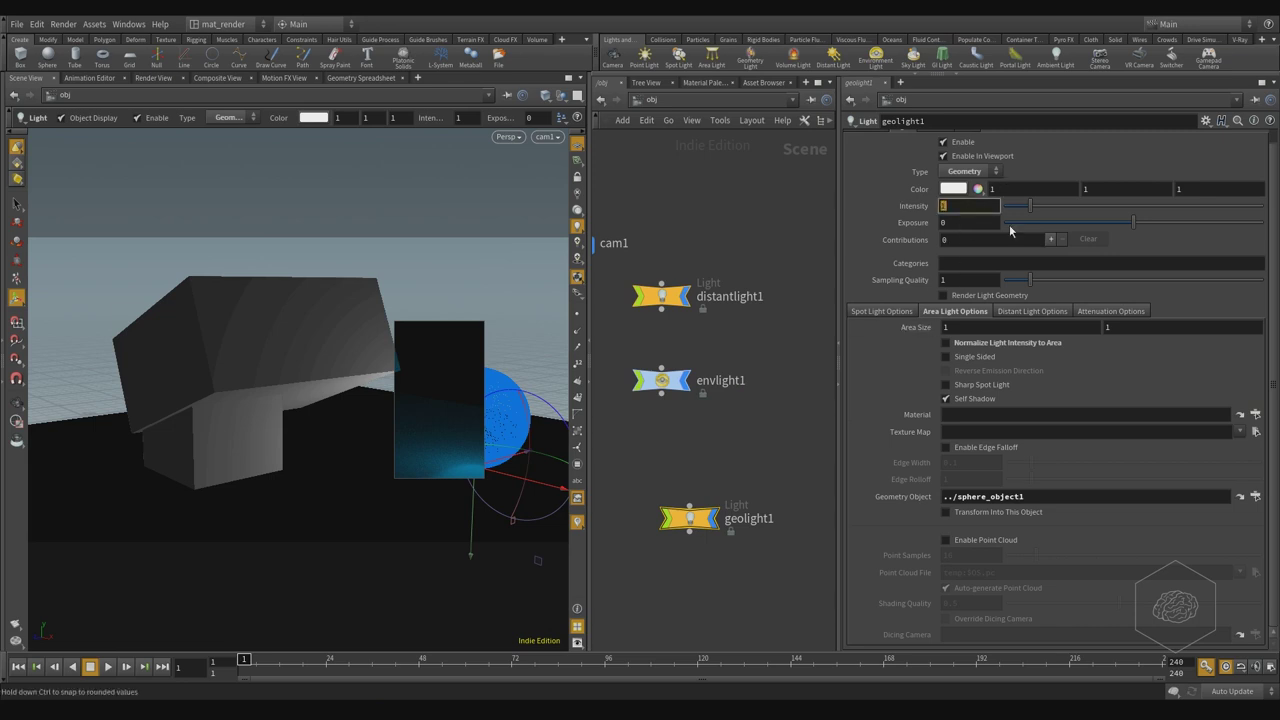
pyautogui.write('10')
pyautogui.press('Return')
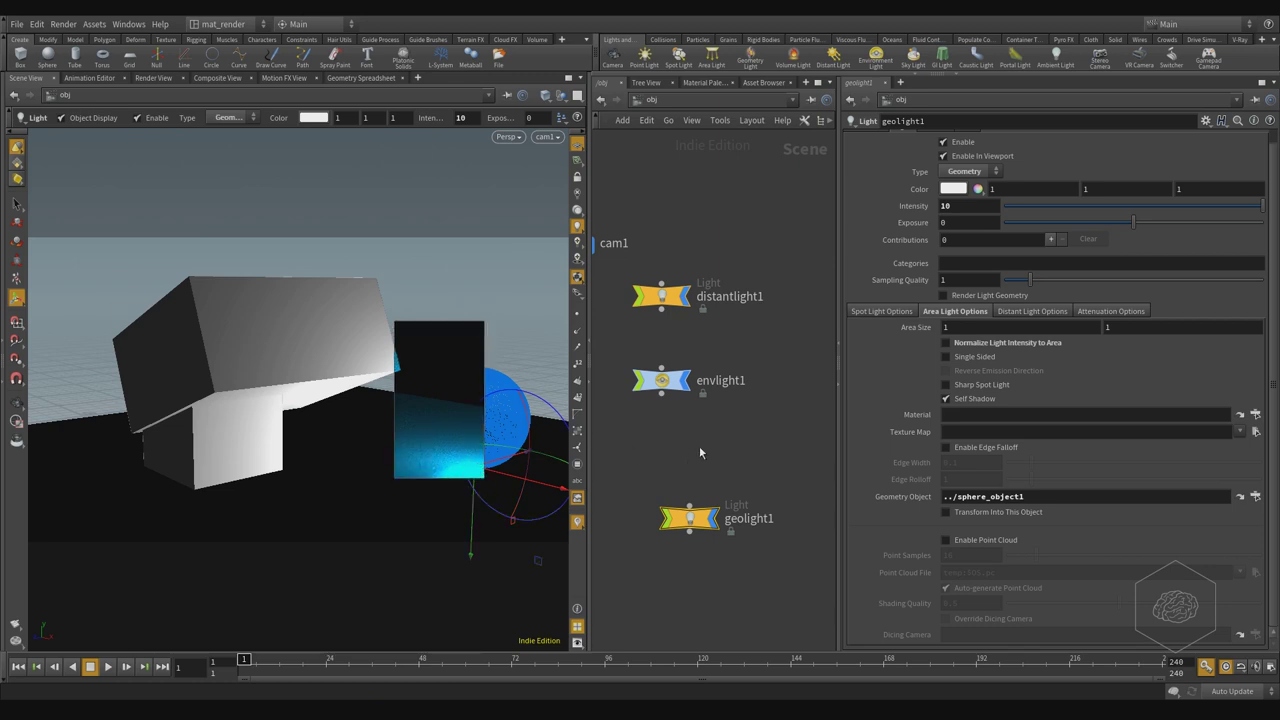
# - Examine the color1 node inside sphere_object1 and return to the obj level
pyautogui.moveTo(699, 446); pyautogui.dragTo(735, 487, button='middle')
pyautogui.scroll(-3, 735, 487)
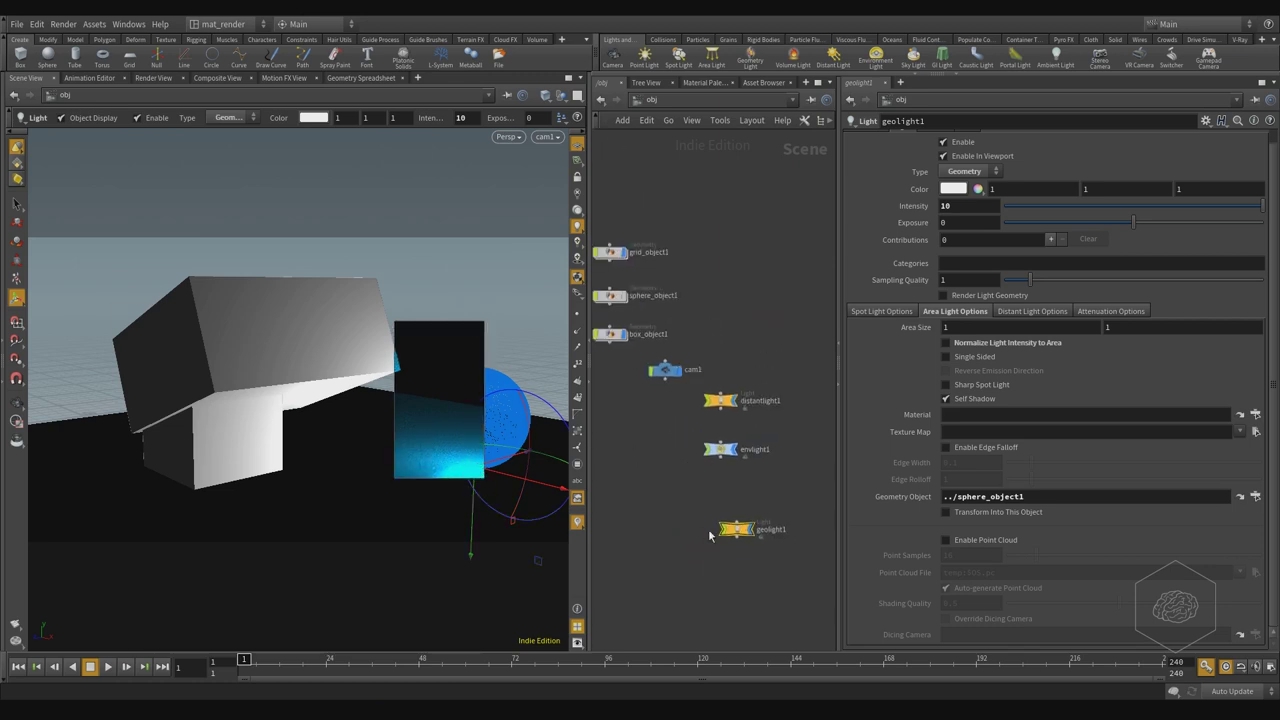
pyautogui.scroll(1, 709, 535)
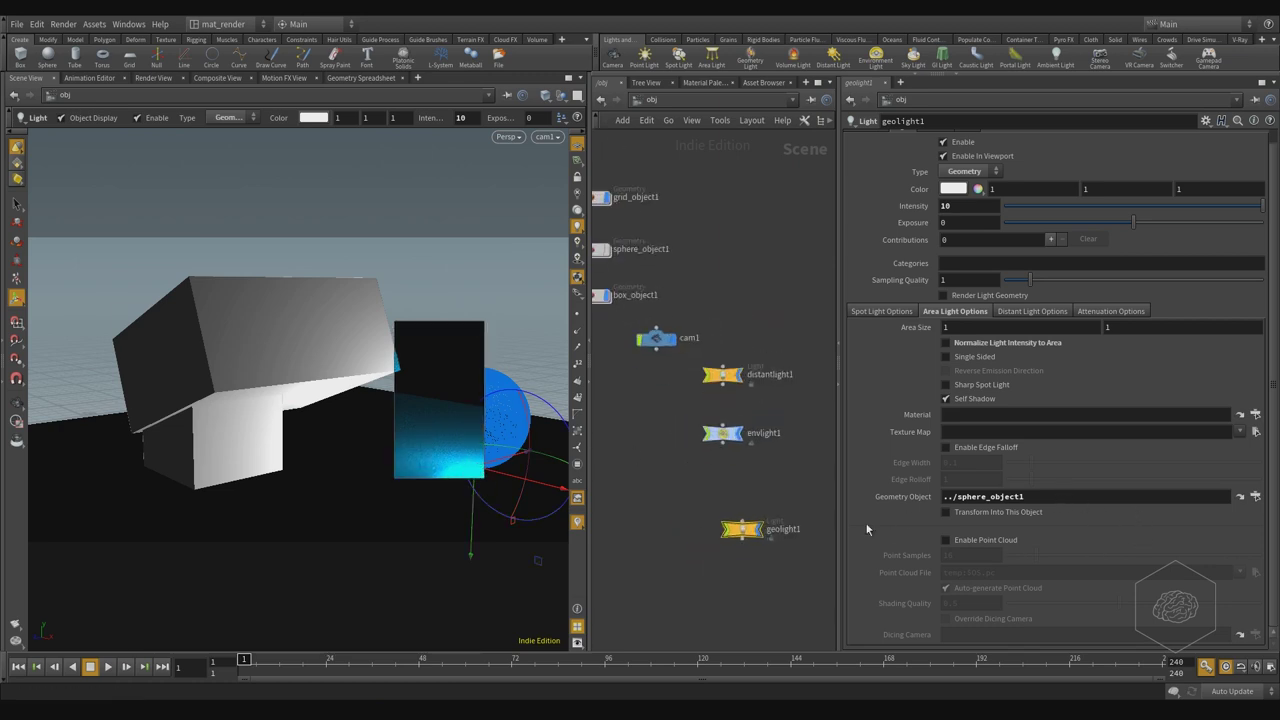
pyautogui.press('h')
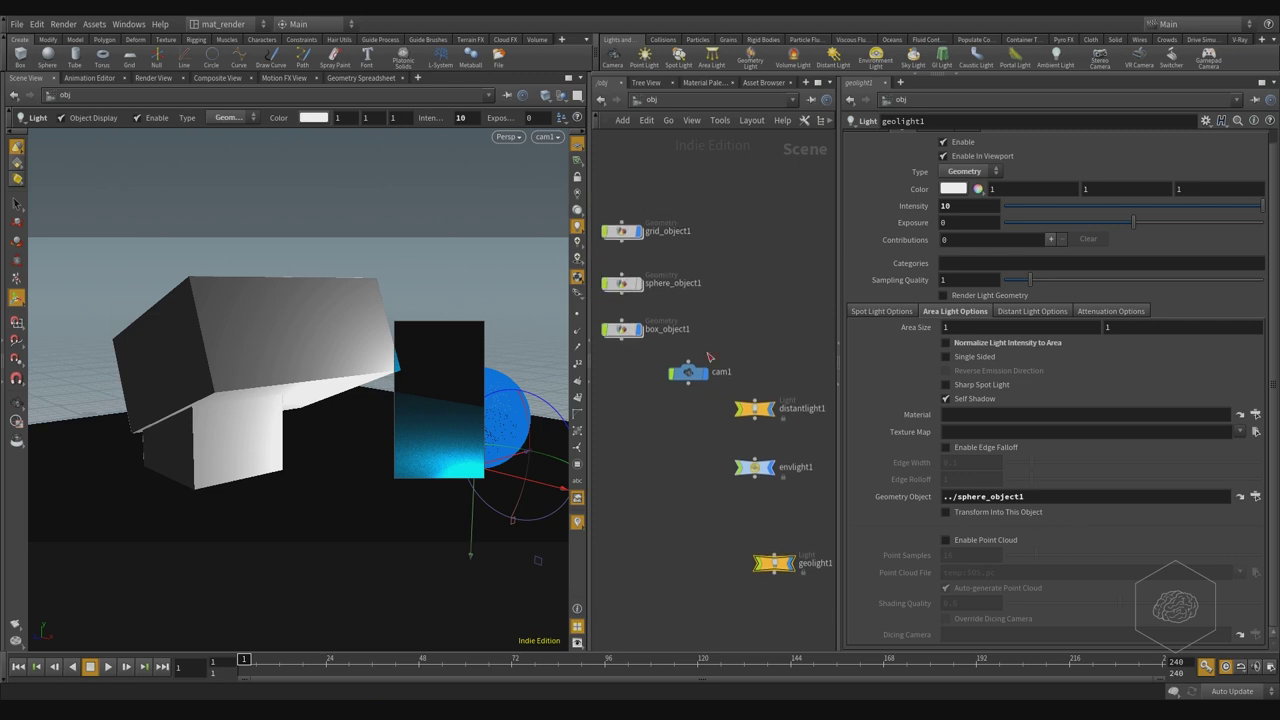
pyautogui.doubleClick(630, 288)
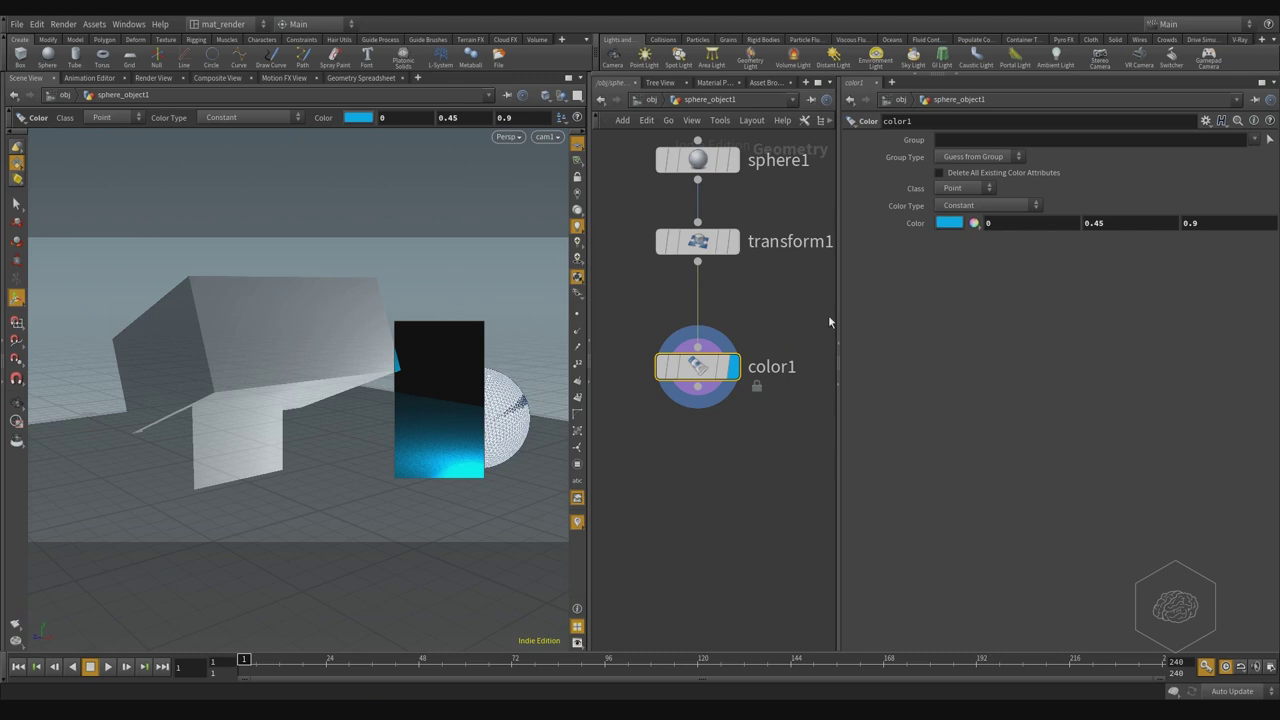
pyautogui.scroll(-3, 689, 340)
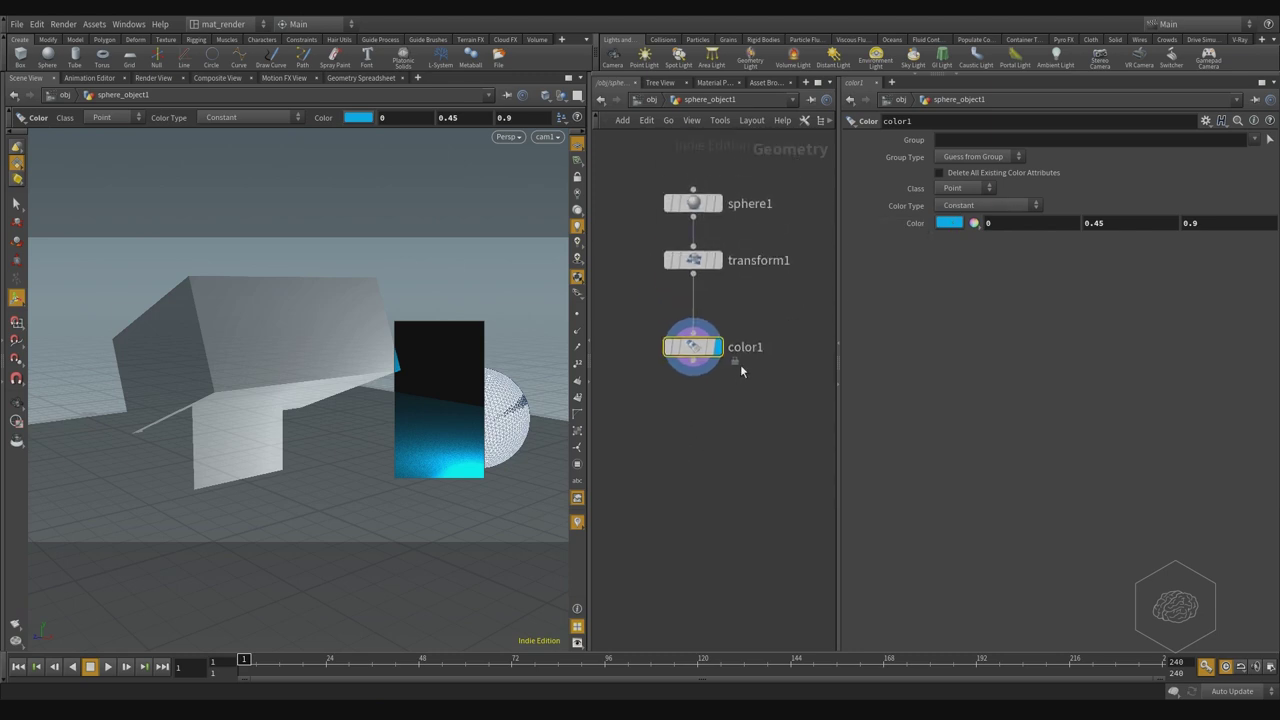
pyautogui.click(652, 101)
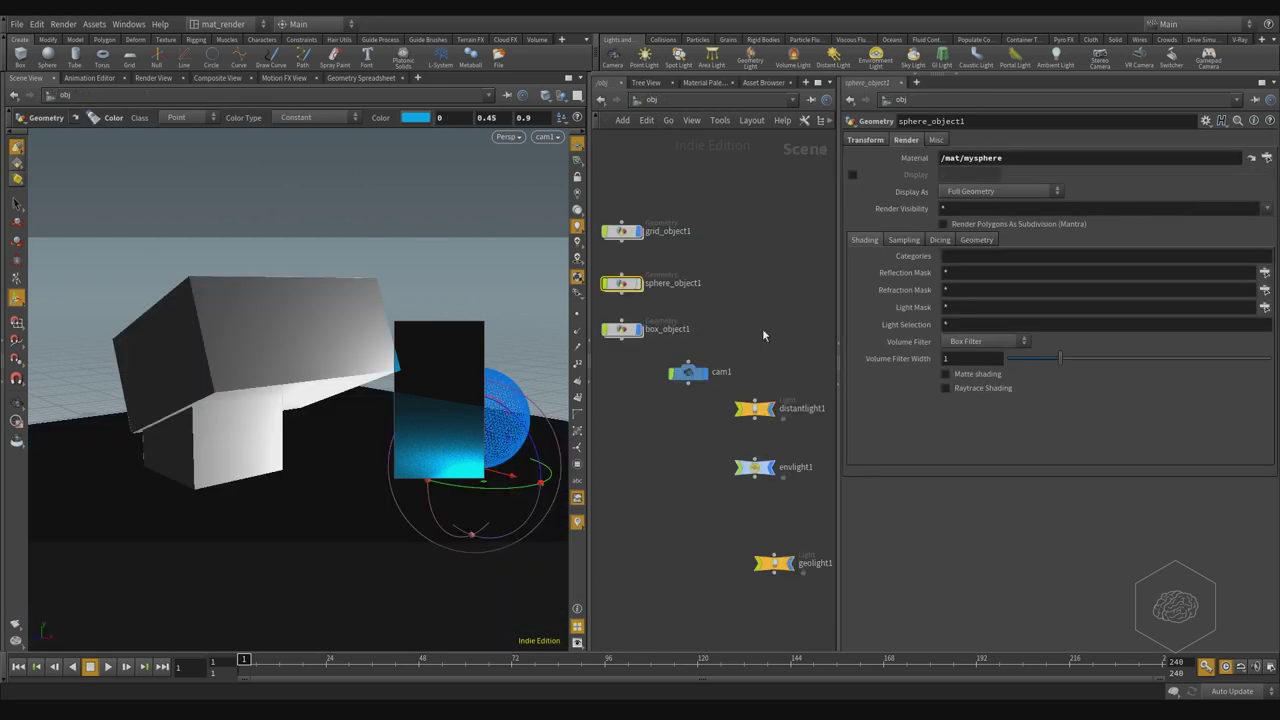
# - Try /mat/mysphere as the material of geolight1 and clear that assignment
pyautogui.click(773, 563)
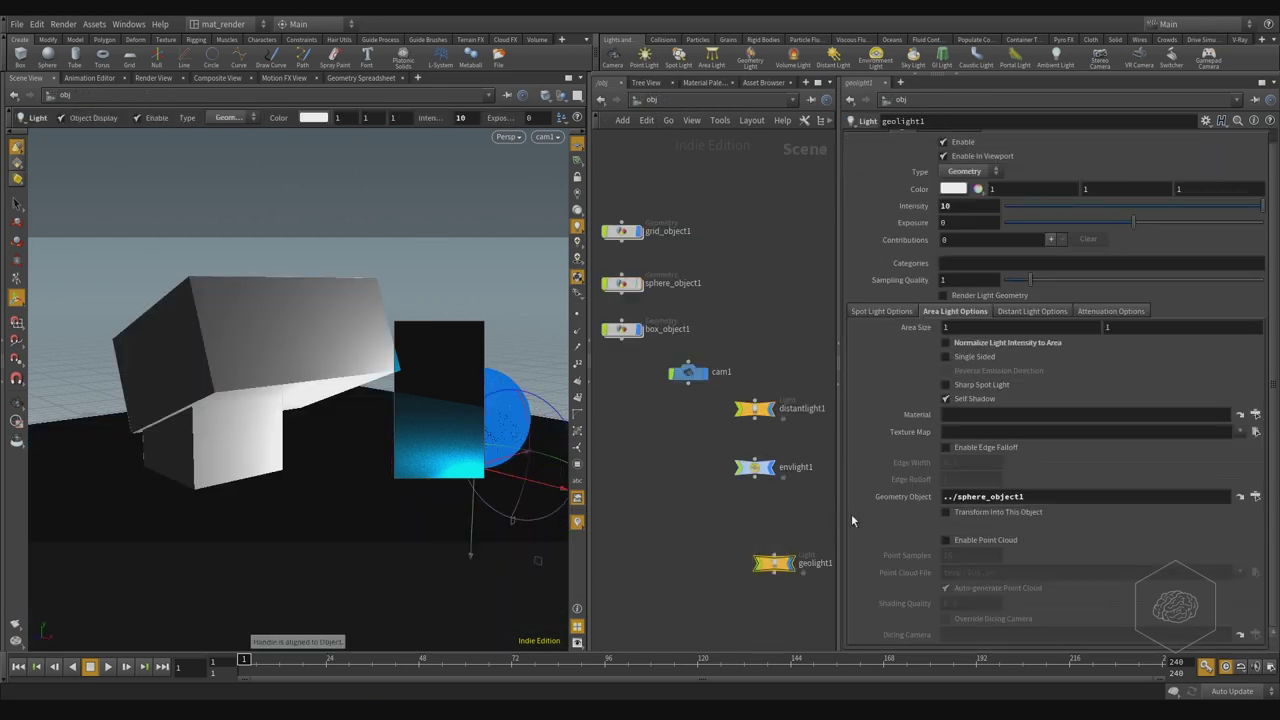
pyautogui.click(1253, 415)
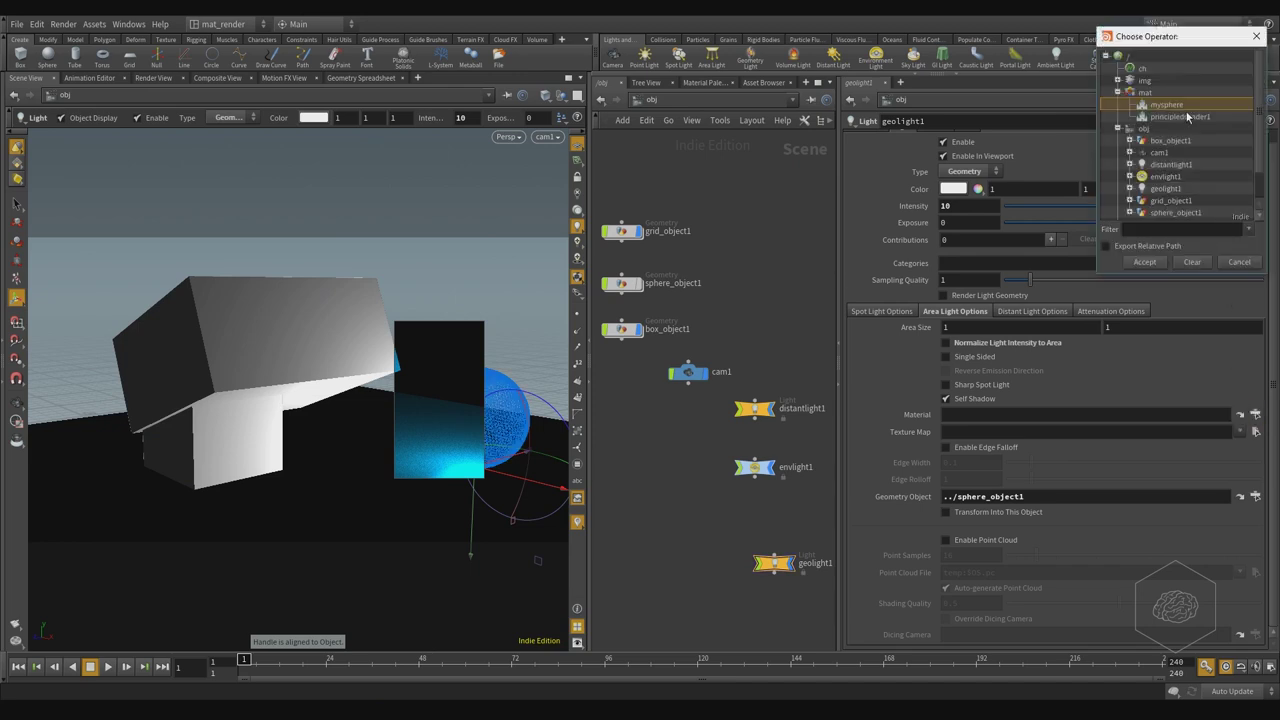
pyautogui.click(1145, 262)
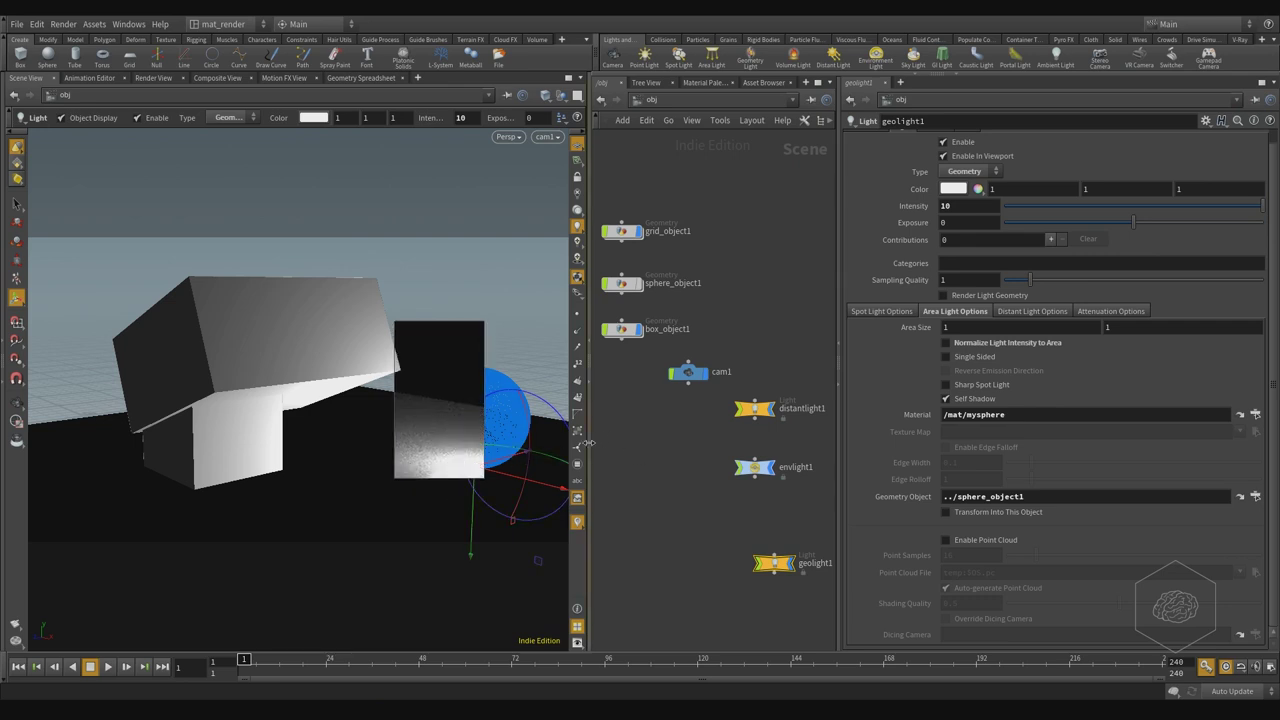
pyautogui.moveTo(726, 511); pyautogui.dragTo(662, 444, button='middle')
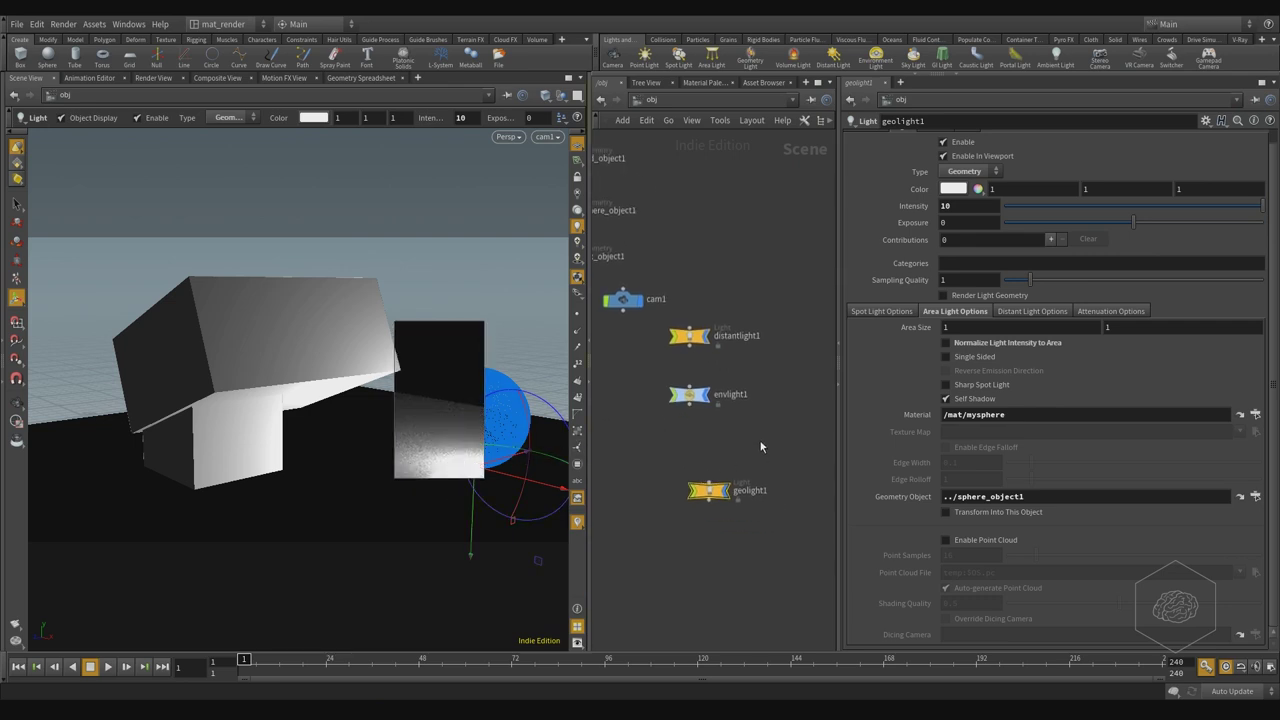
pyautogui.moveTo(1043, 418); pyautogui.dragTo(849, 435)
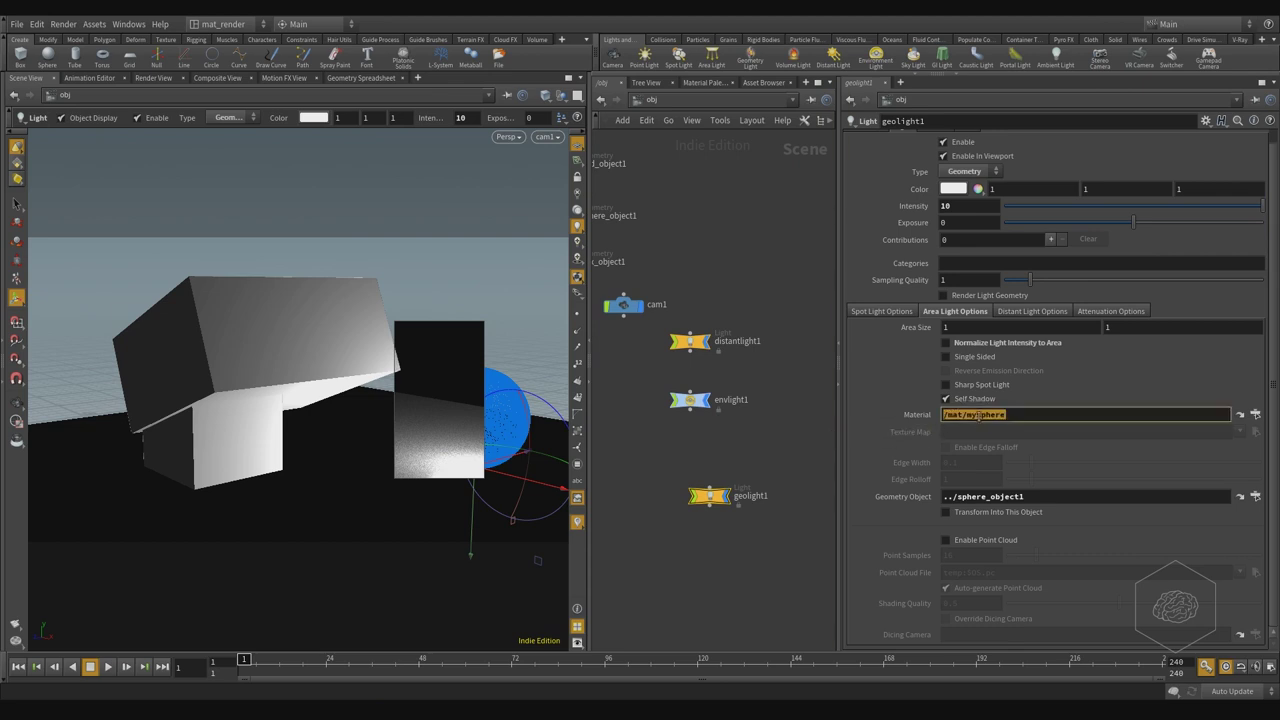
pyautogui.press('BackSpace')
# - Remove the /mat/mysphere material from sphere_object1 at the object level
pyautogui.scroll(2, 757, 289)
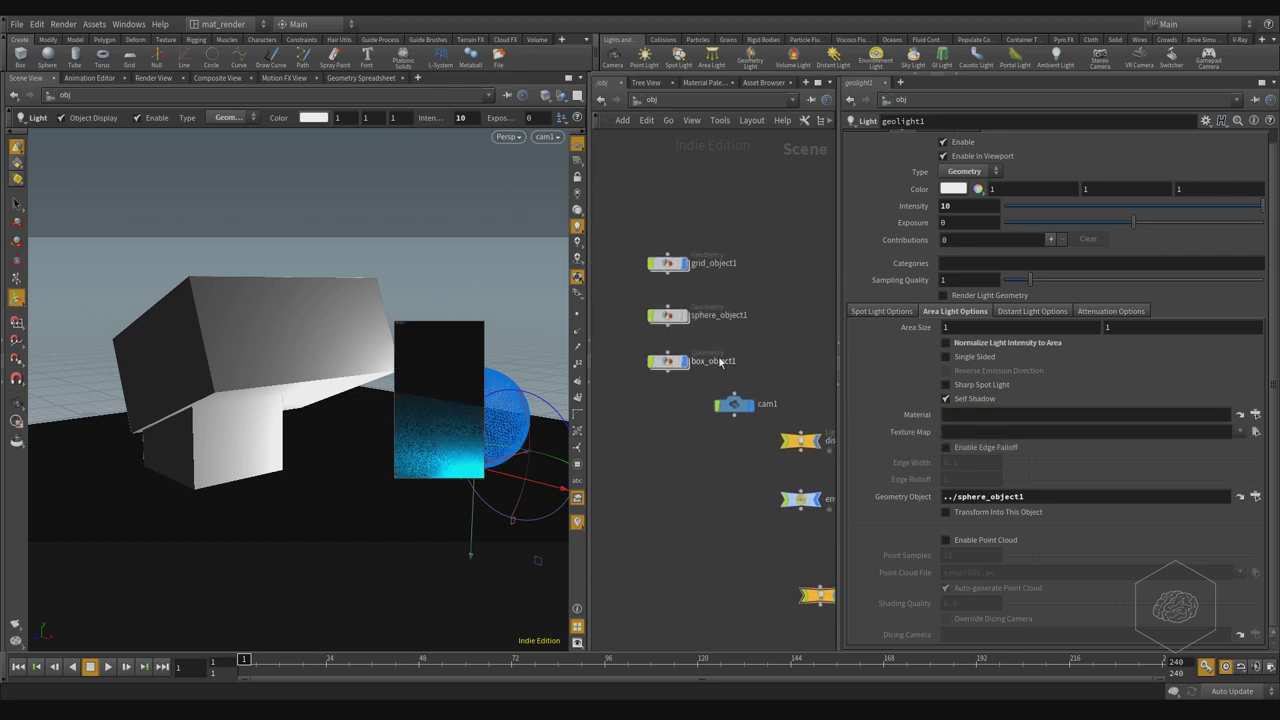
pyautogui.click(659, 308)
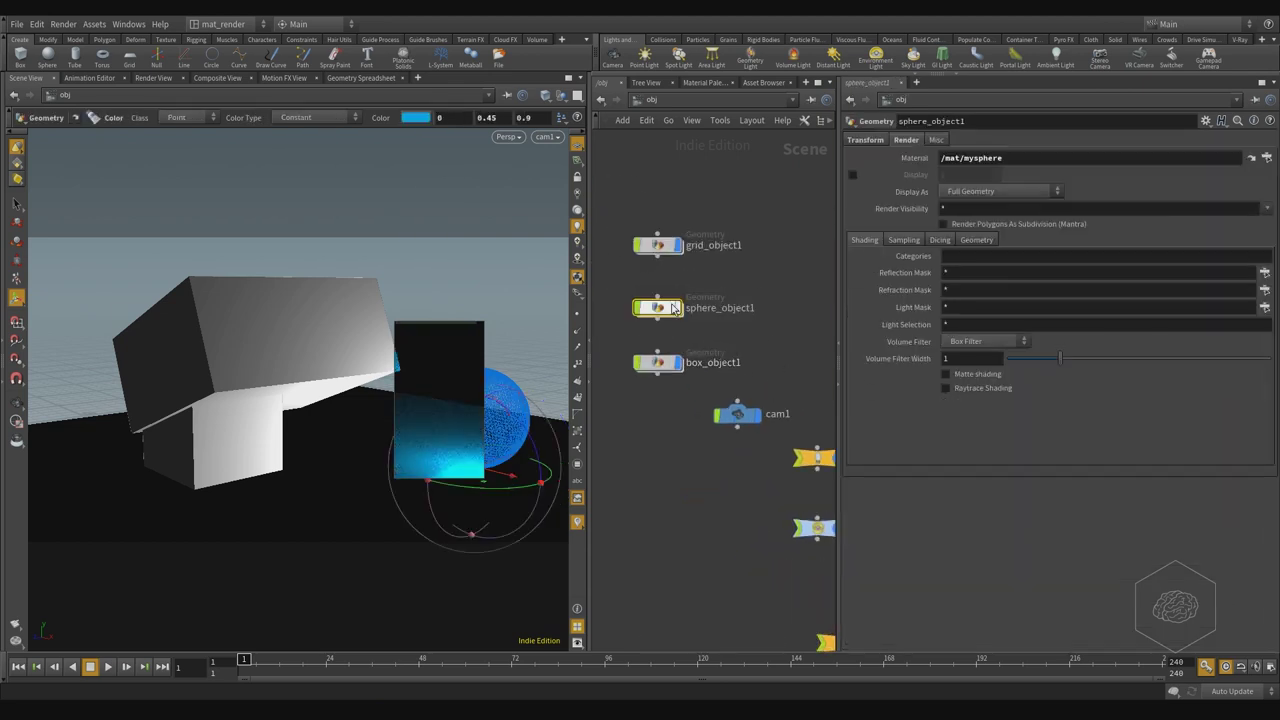
pyautogui.tripleClick(1016, 157)
pyautogui.press('BackSpace')
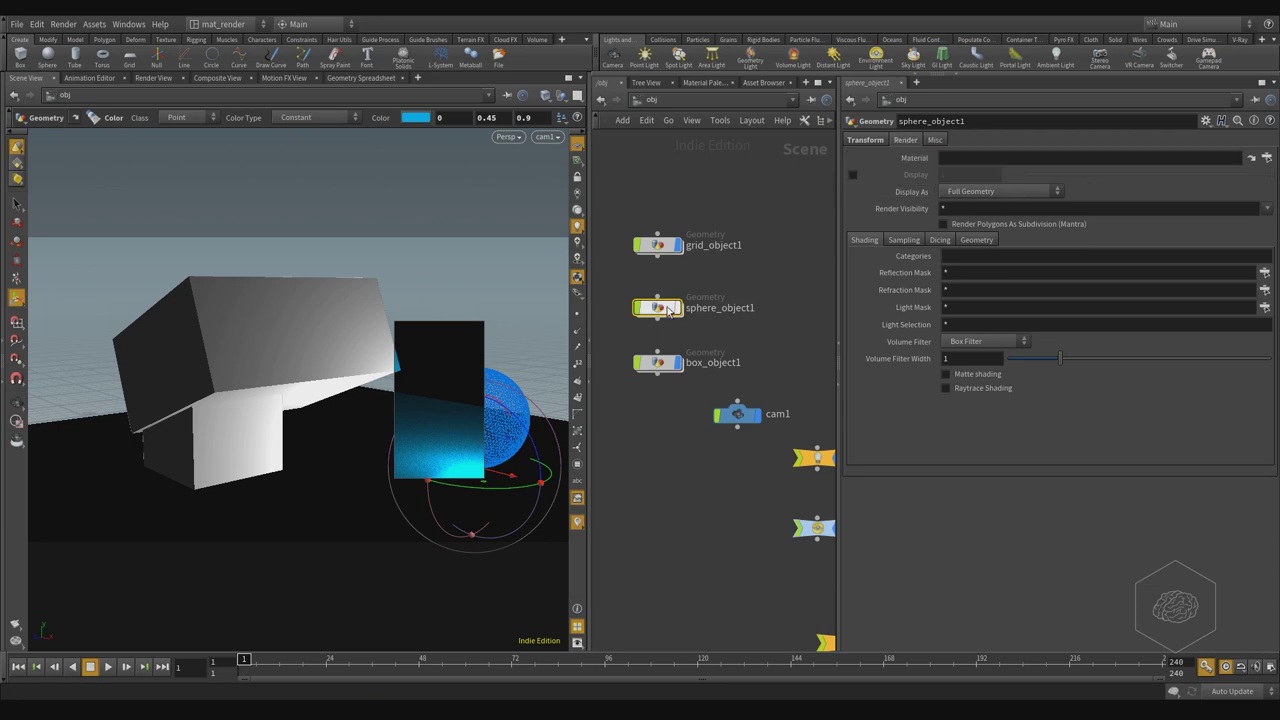
# - Add a Material node inside sphere_object1, wired after color1, and make it the displayed node
pyautogui.doubleClick(668, 309)
pyautogui.moveTo(697, 462); pyautogui.dragTo(697, 405, button='middle')
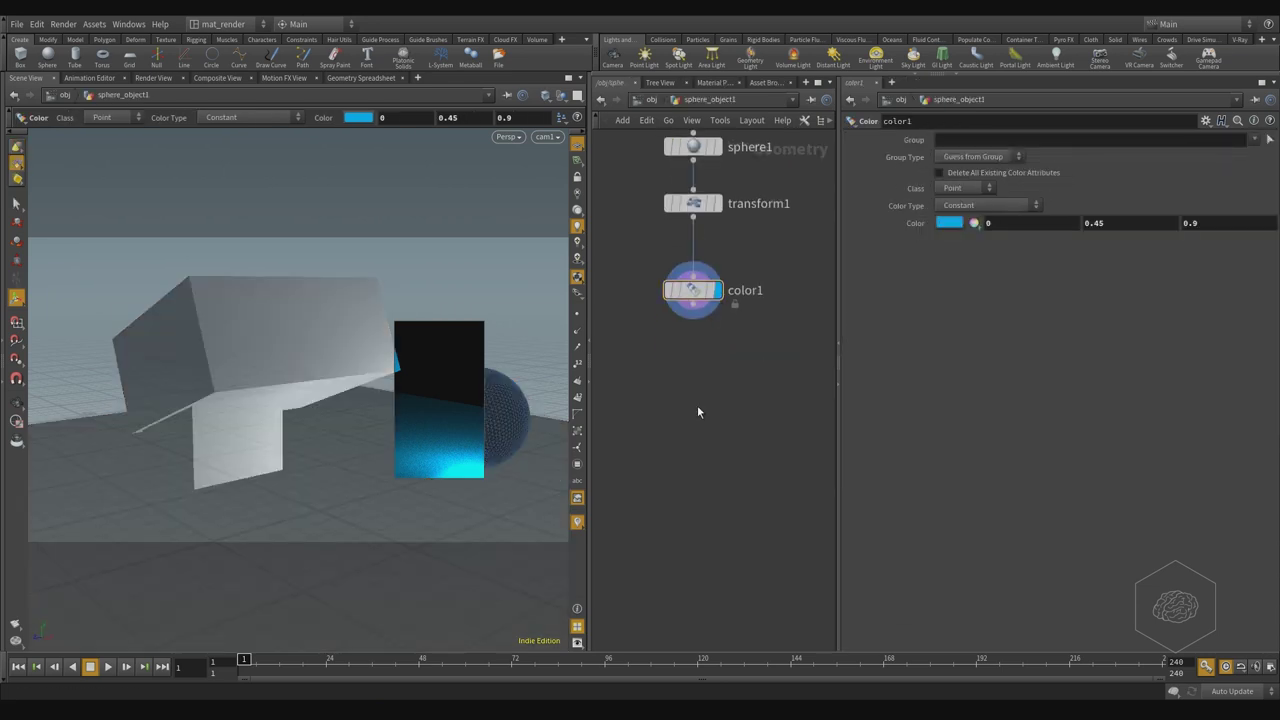
pyautogui.press('Tab')
pyautogui.write('materia')
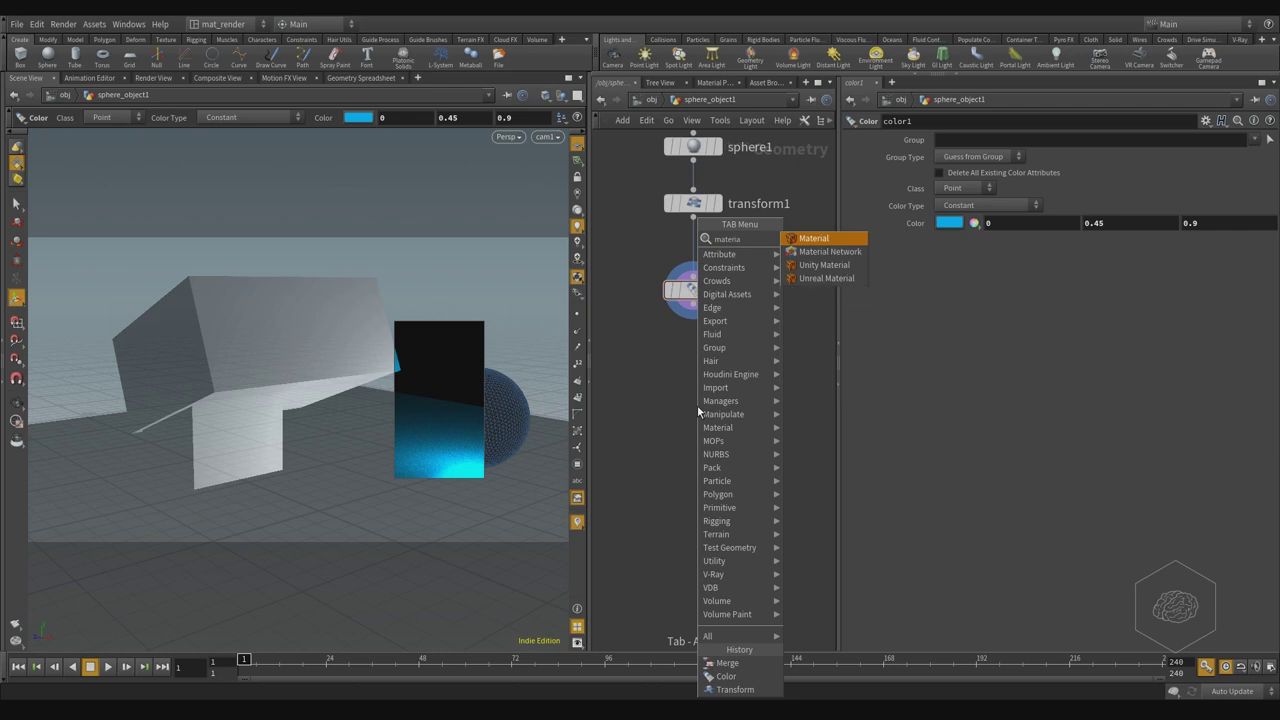
pyautogui.press('Return')
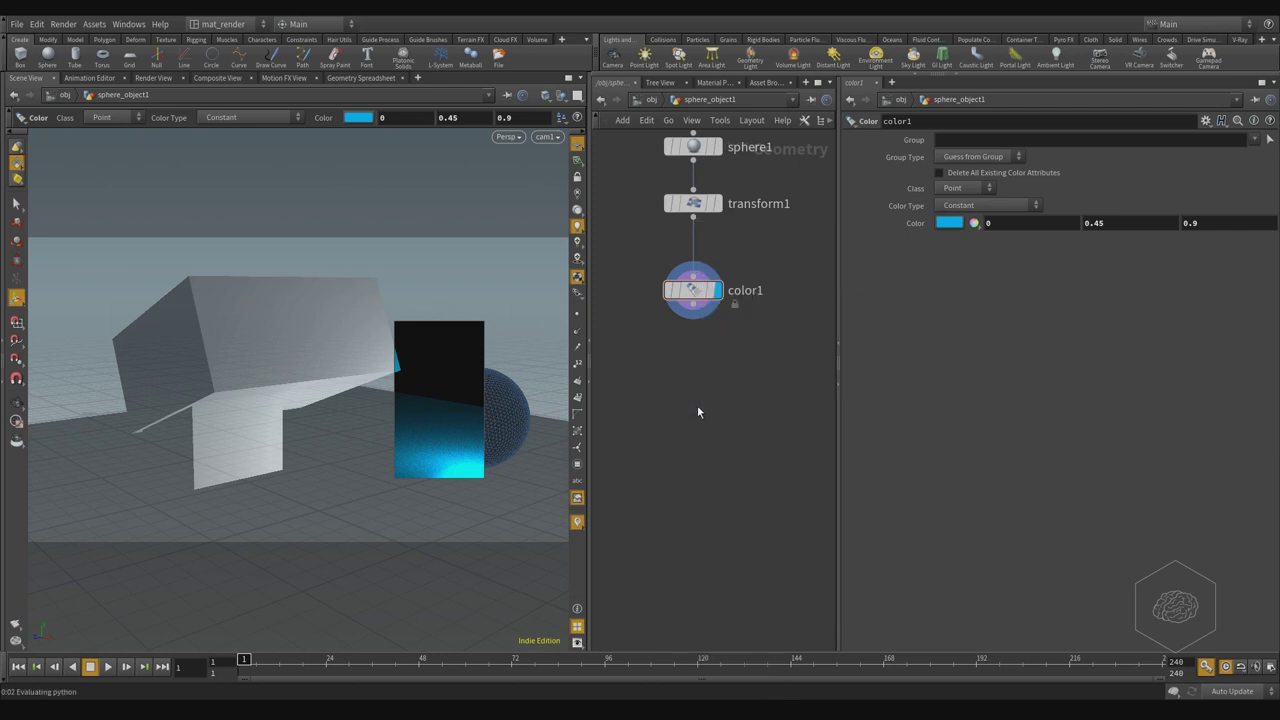
pyautogui.click(697, 405)
pyautogui.click(694, 305)
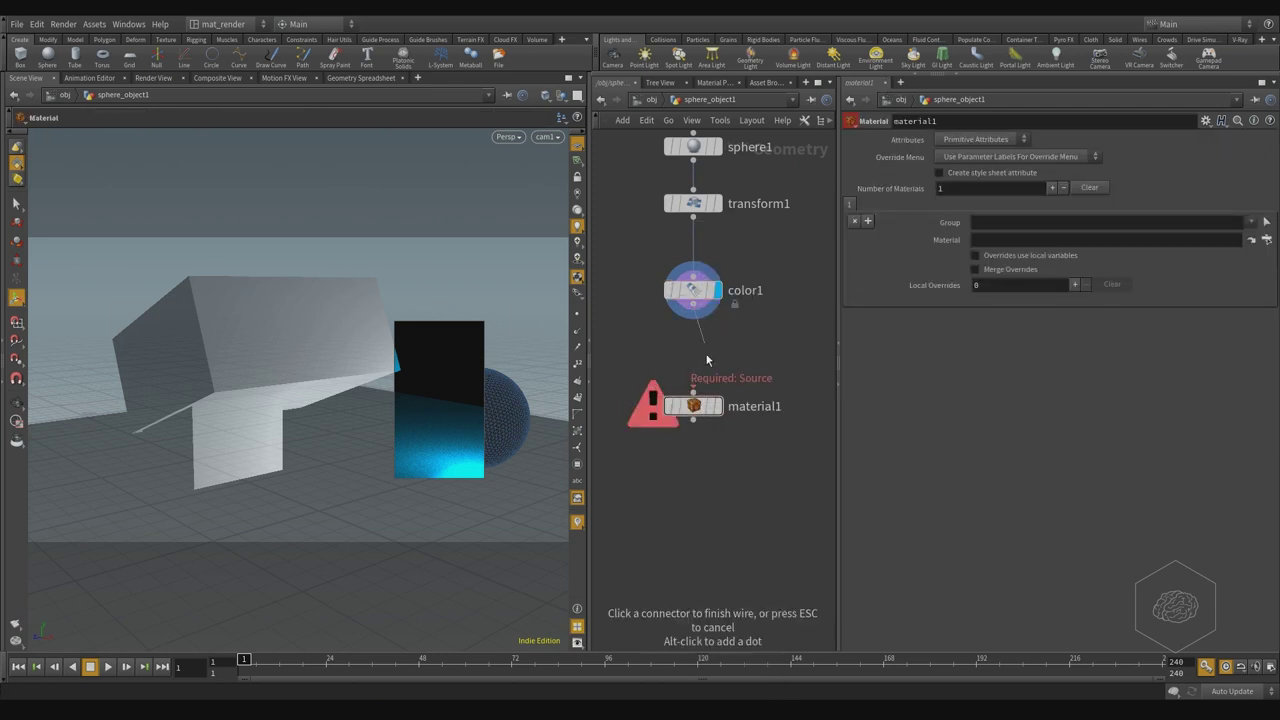
pyautogui.click(693, 392)
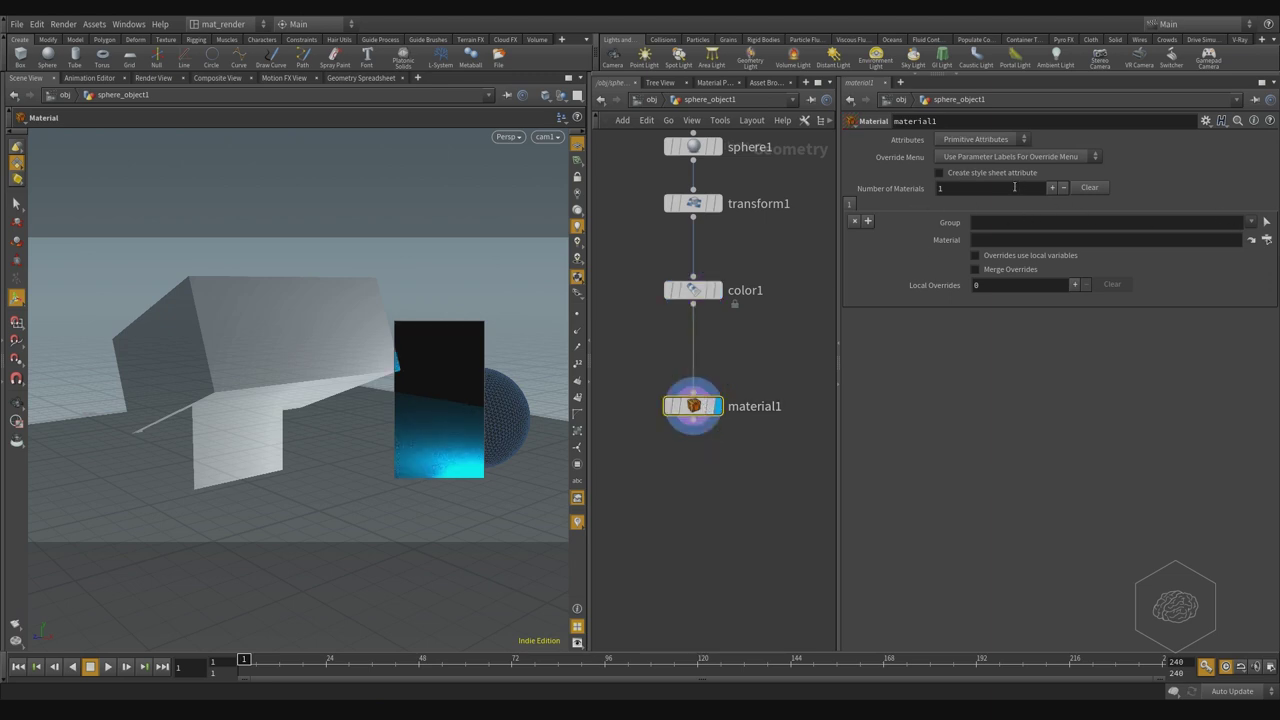
# - Assign /mat/mysphere to the material1 node and move the node further below color1
pyautogui.click(1267, 240)
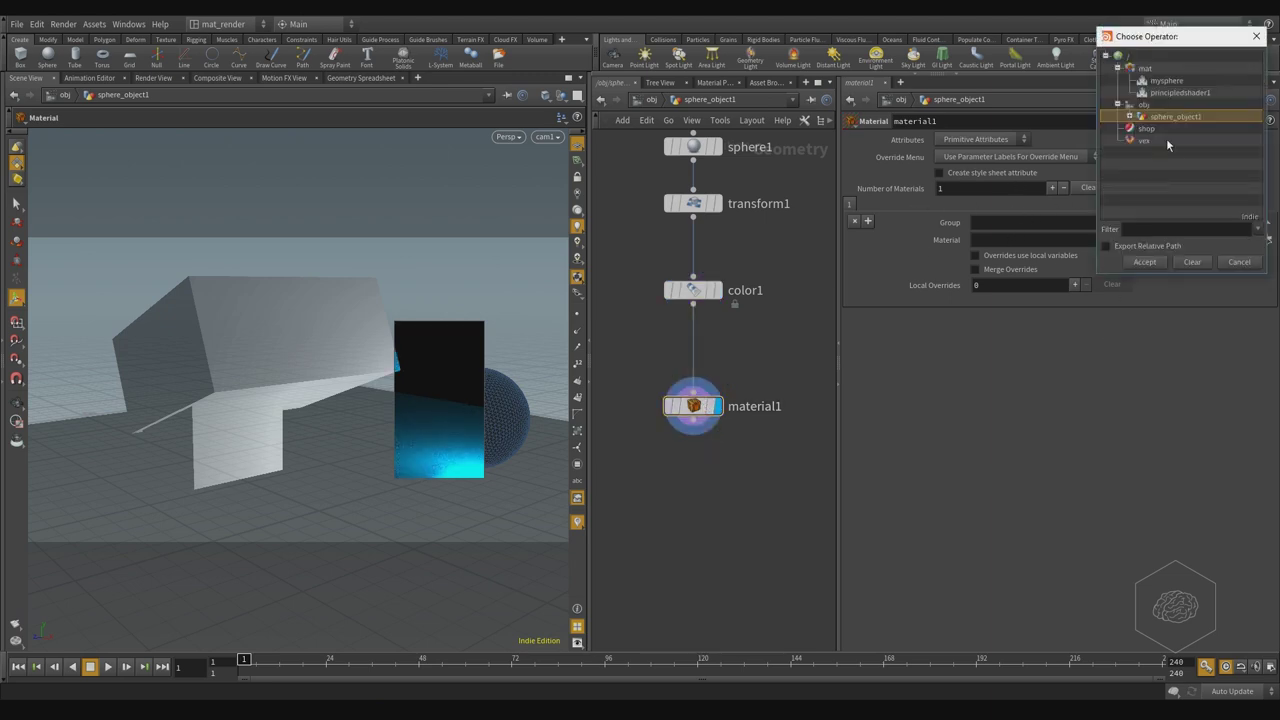
pyautogui.click(1170, 93)
pyautogui.click(1168, 81)
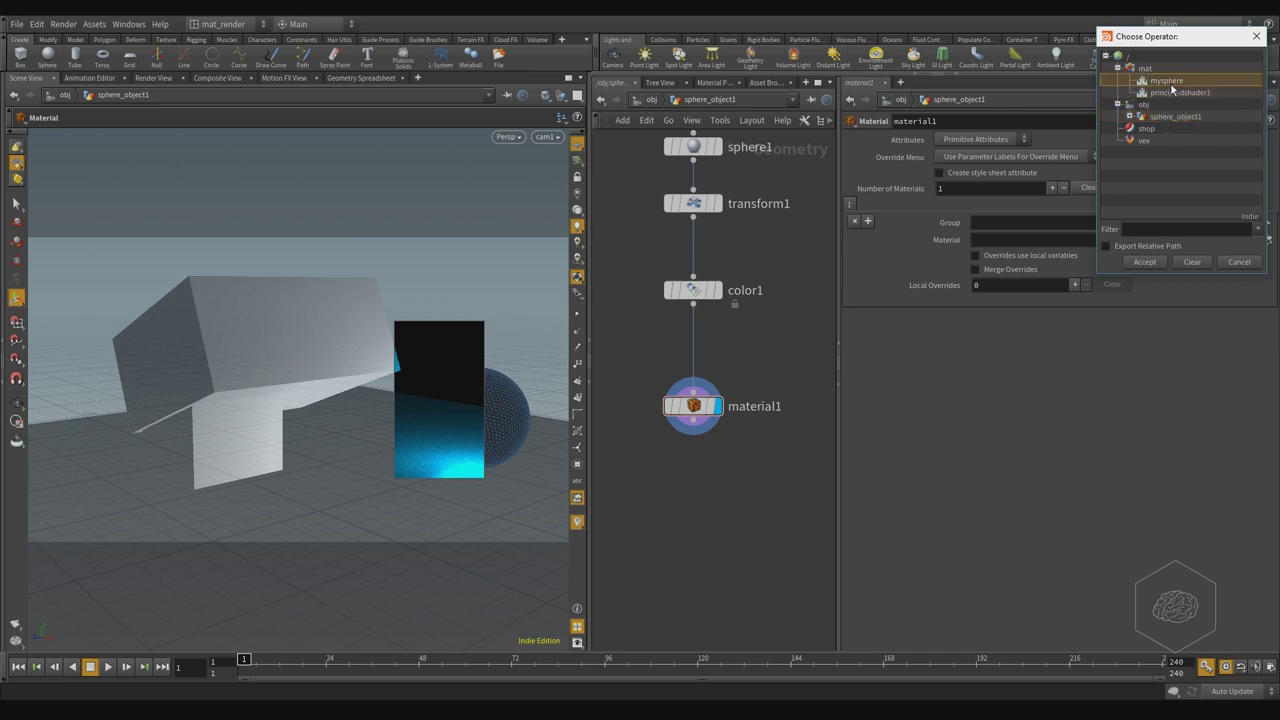
pyautogui.click(1145, 262)
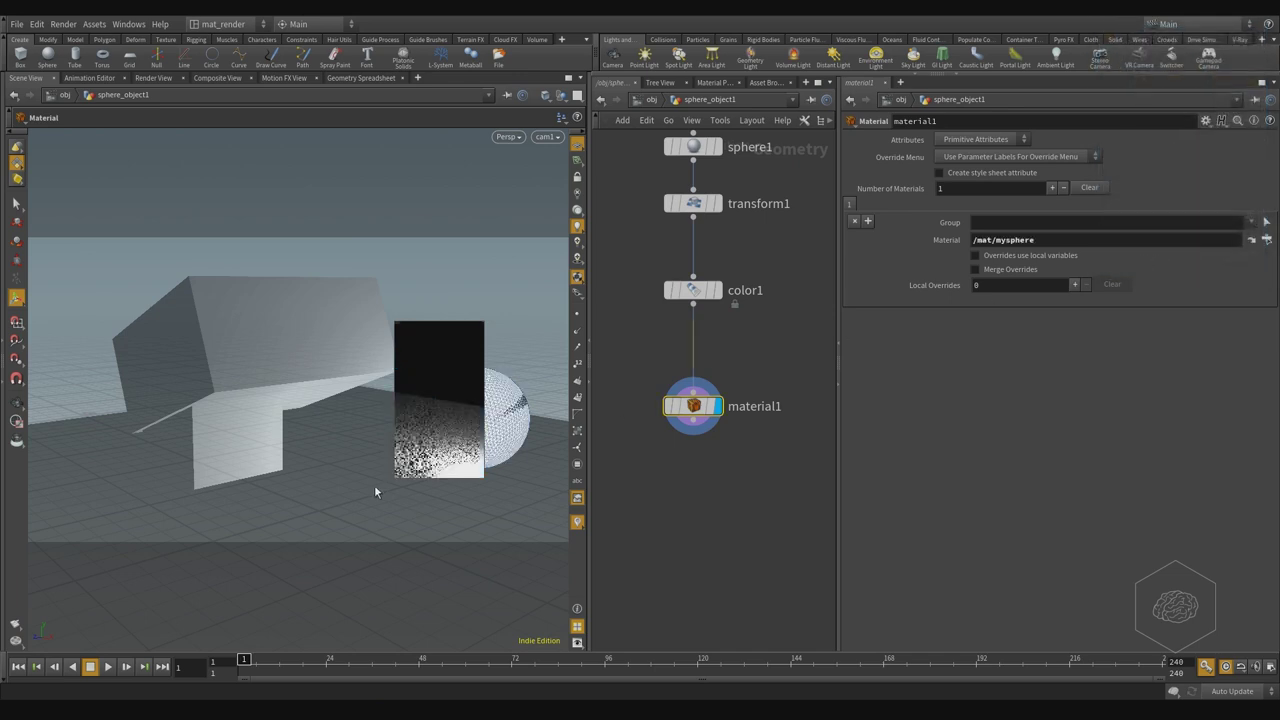
pyautogui.scroll(-4, 678, 440)
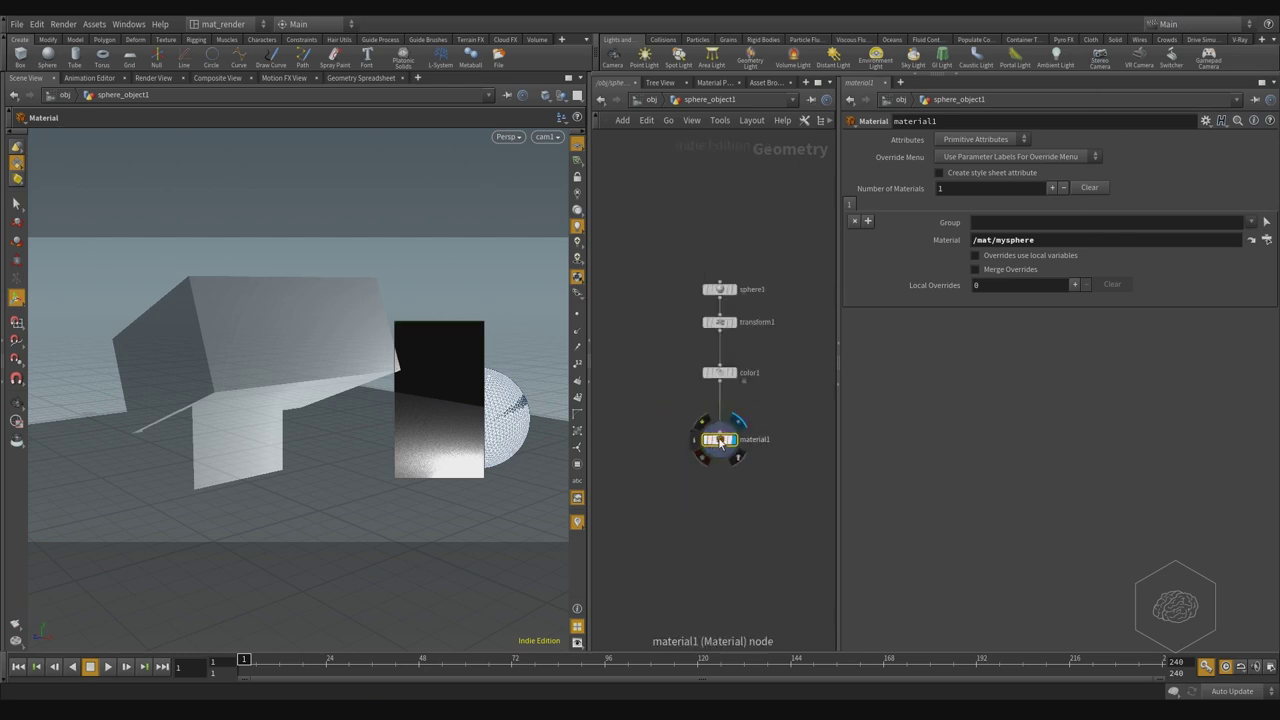
pyautogui.moveTo(712, 449); pyautogui.dragTo(712, 477)
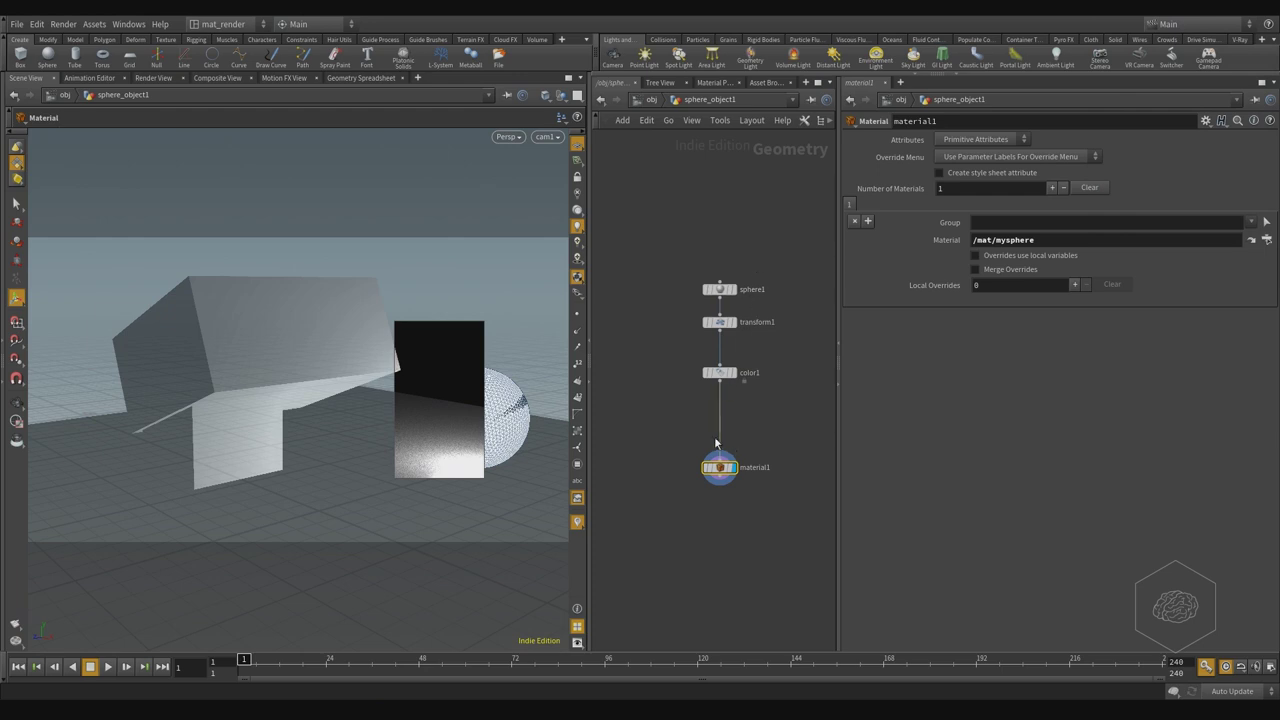
# - Try /mat/principledshader1 as the object-level material of sphere_object1 and clear that assignment
pyautogui.click(651, 99)
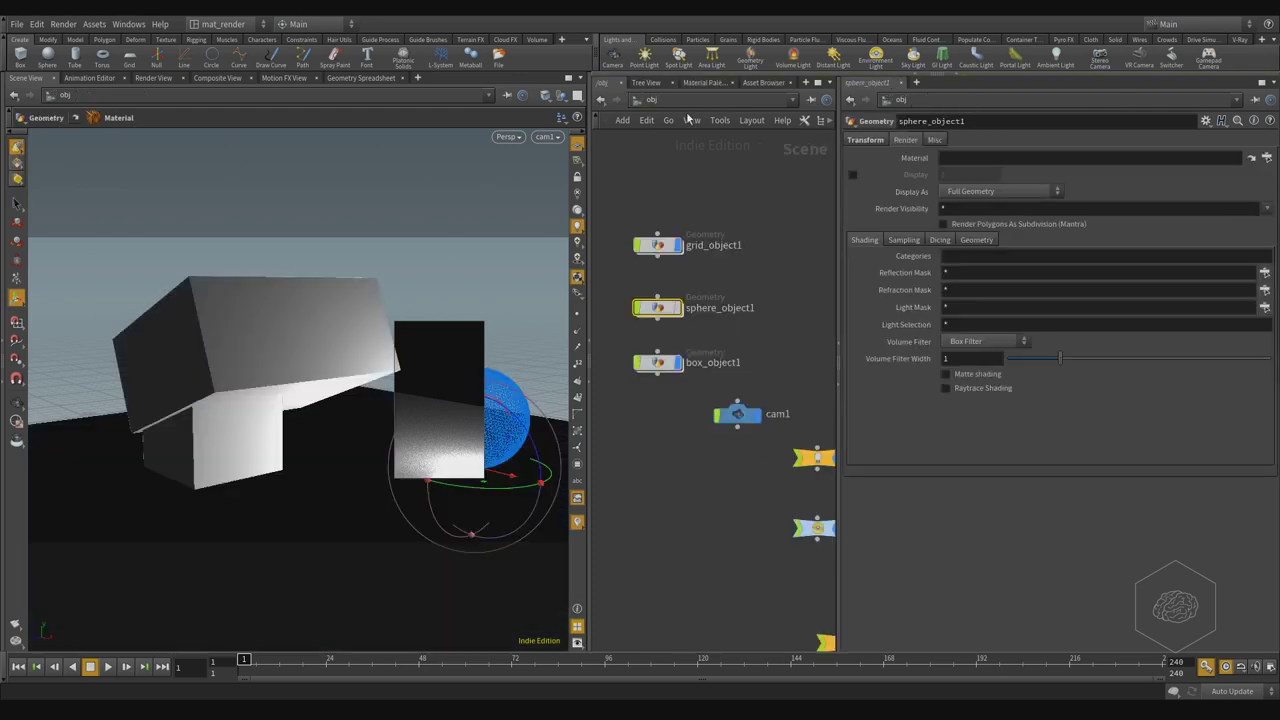
pyautogui.click(1265, 160)
pyautogui.click(1170, 95)
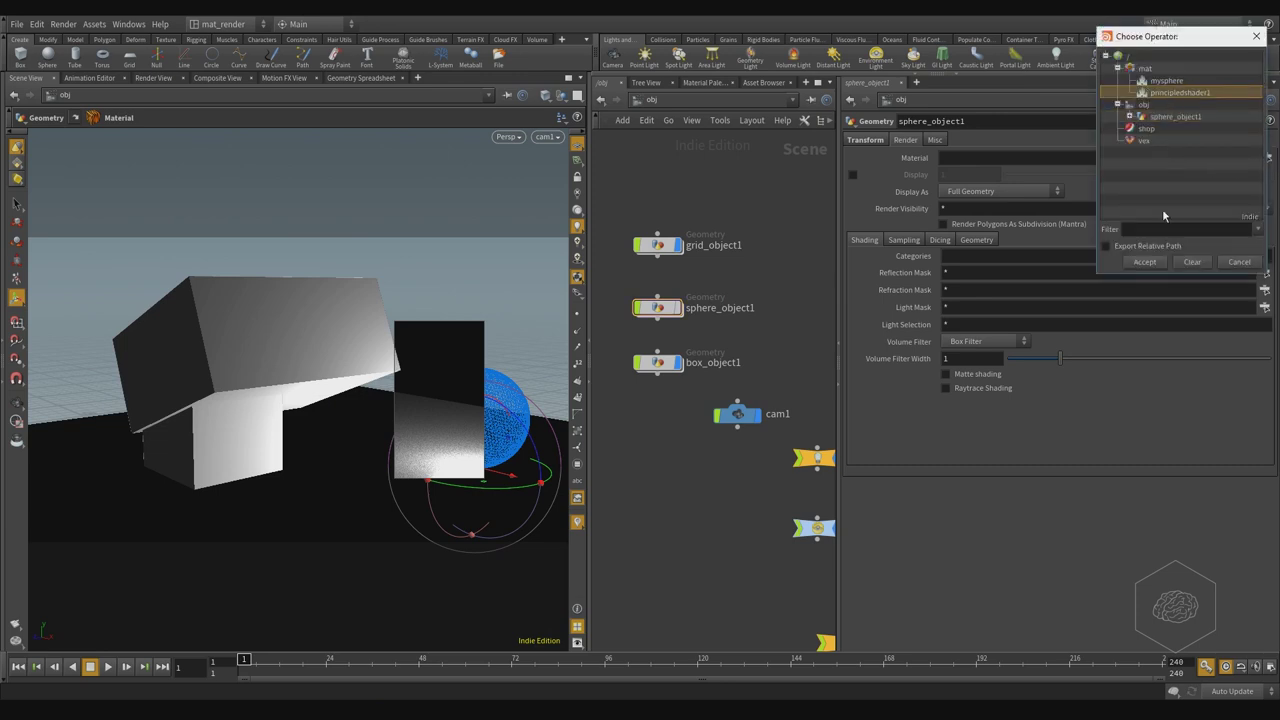
pyautogui.click(1144, 261)
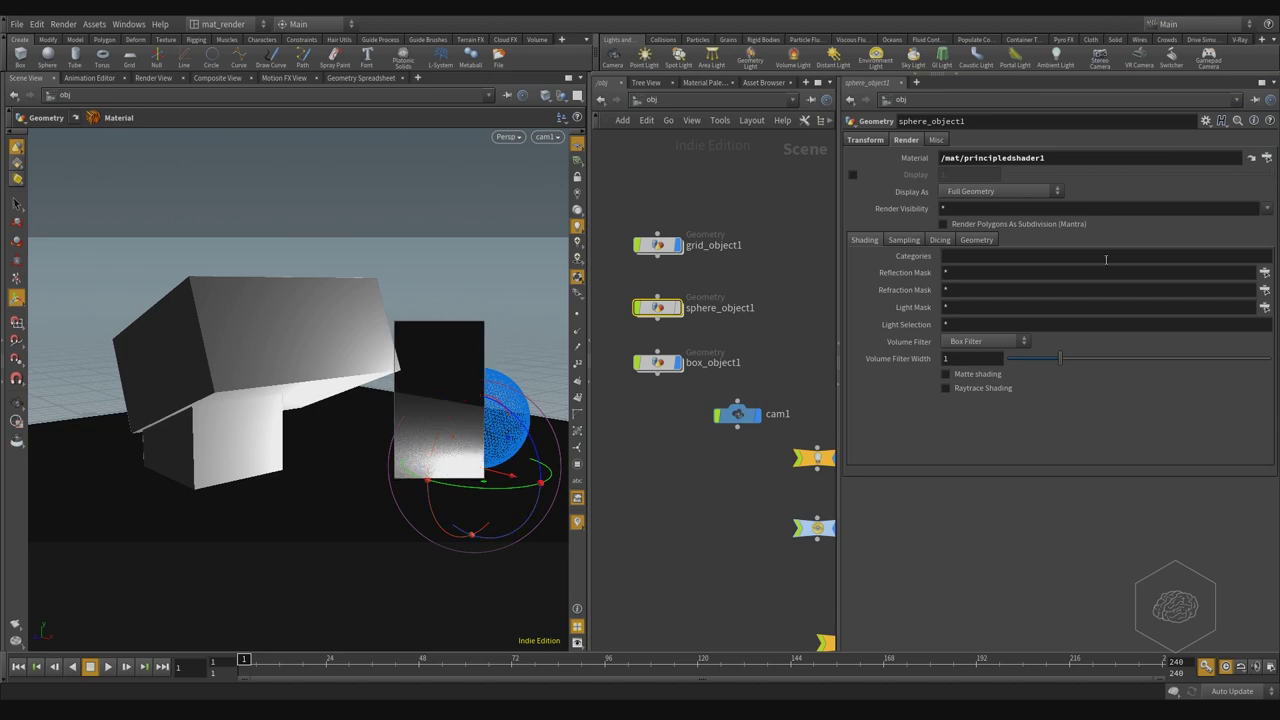
pyautogui.click(985, 158)
pyautogui.press('BackSpace')
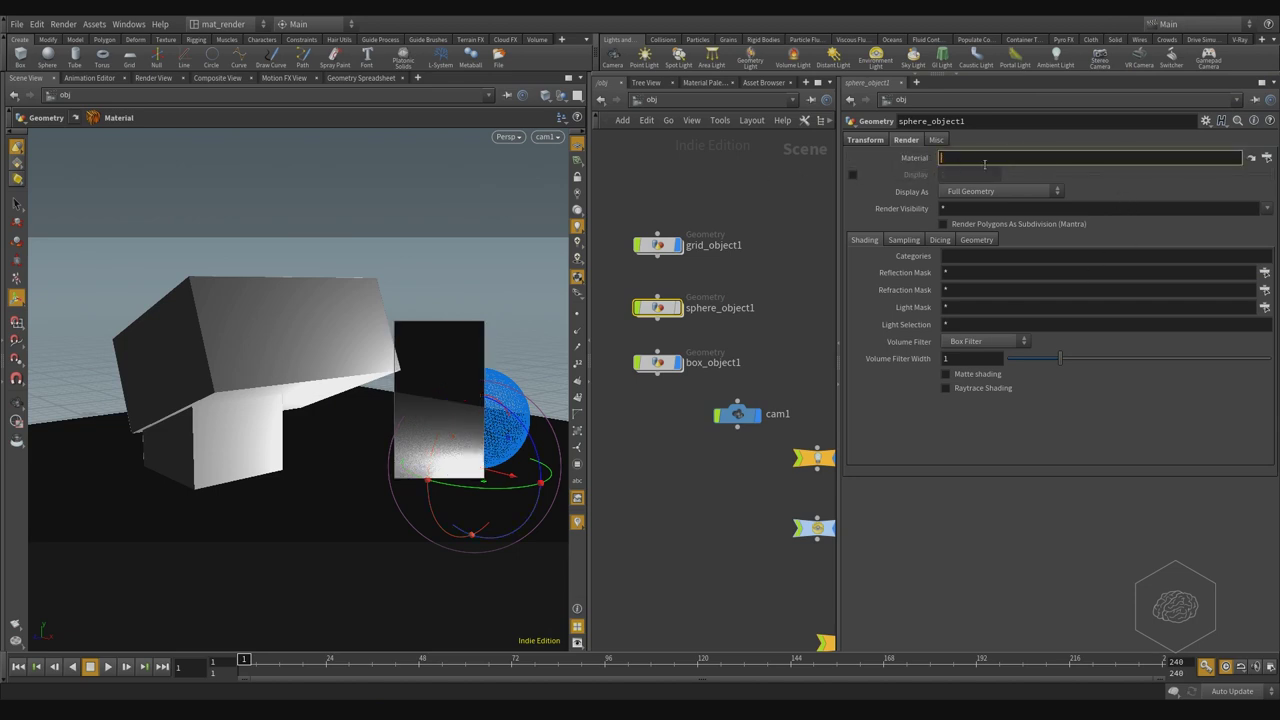
# - Review the material1 node's assignment inside sphere_object1 and return to the object level
pyautogui.doubleClick(657, 308)
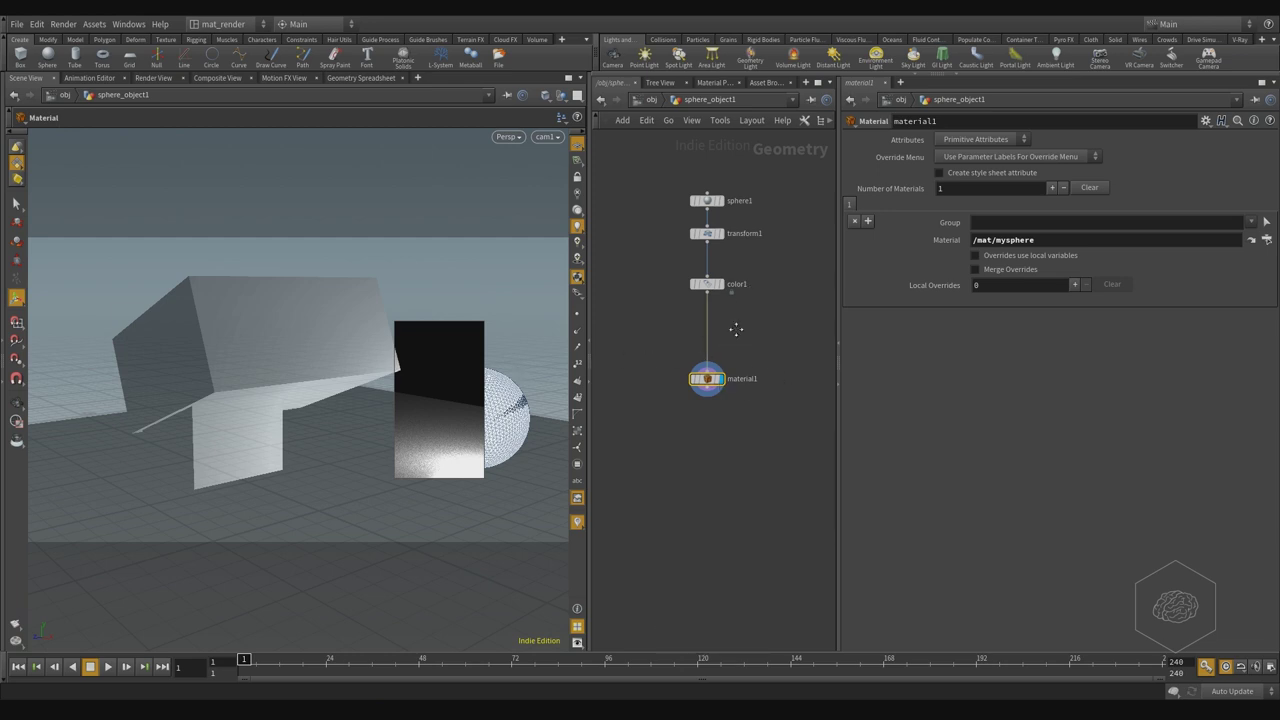
pyautogui.moveTo(736, 329); pyautogui.dragTo(757, 376, button='middle')
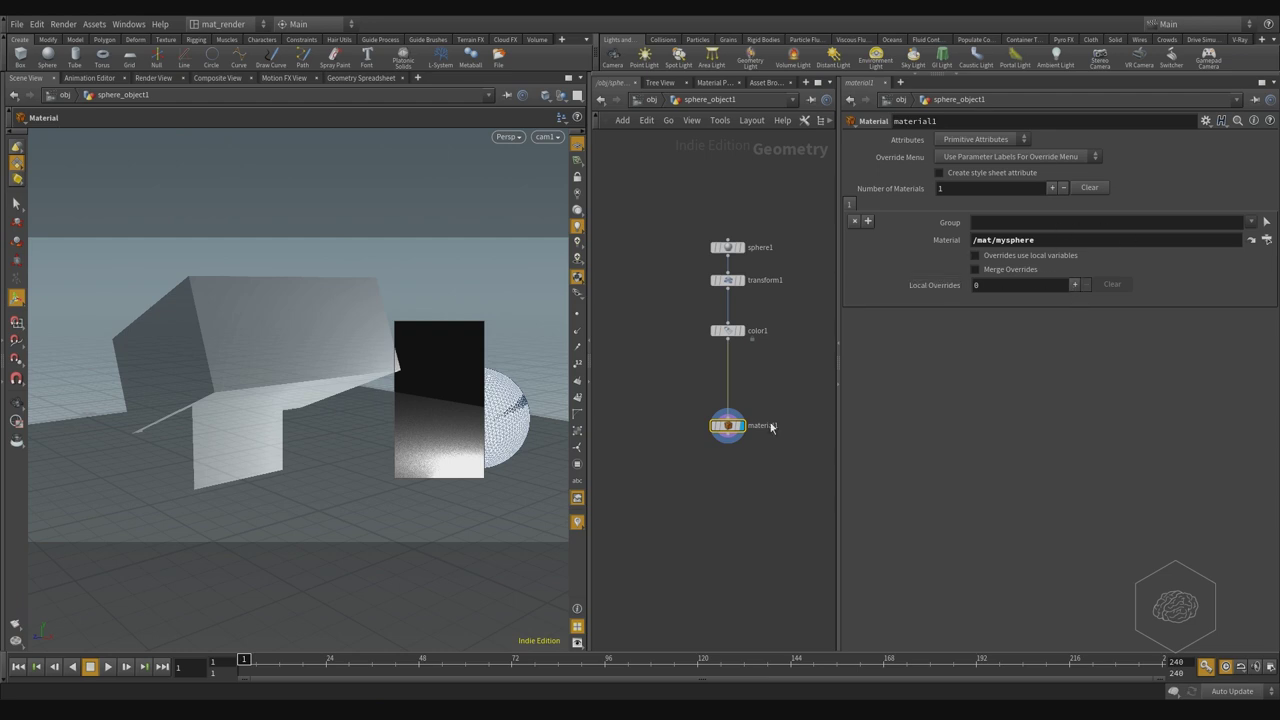
pyautogui.press('u')
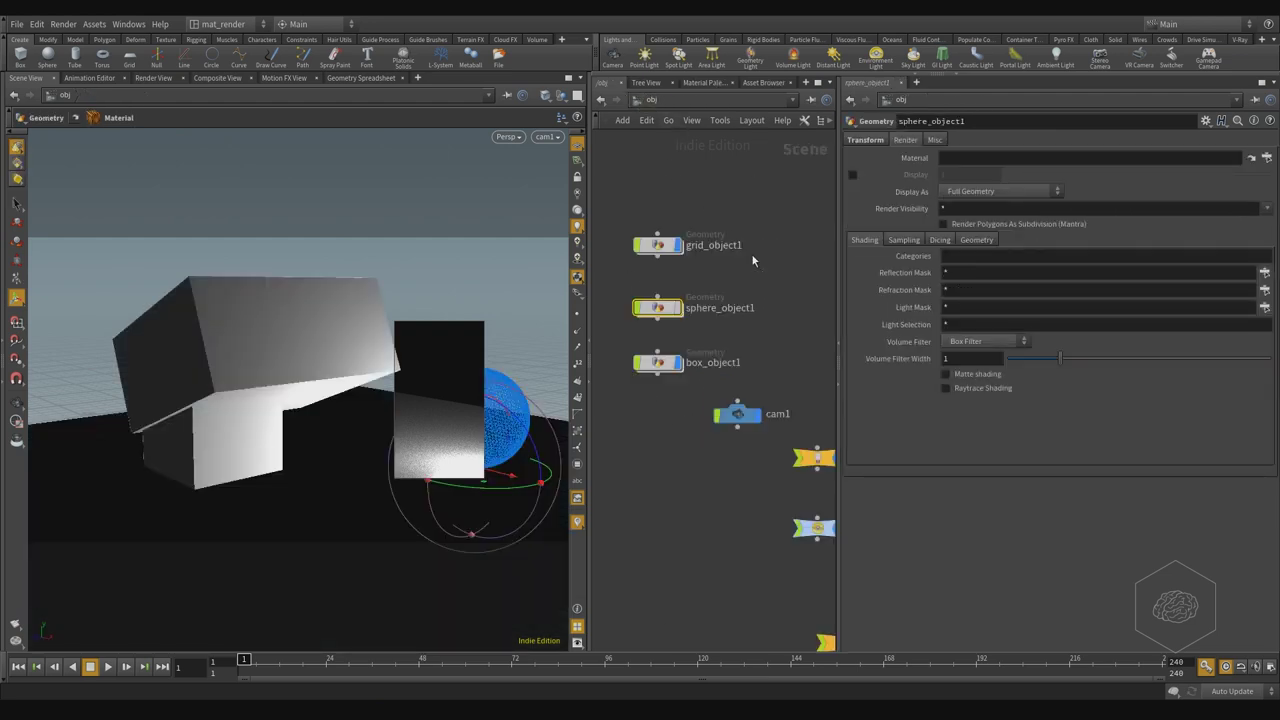
# - Set geolight1's intensity to 25 and toggle Normalize Light Intensity to Area on and back off
pyautogui.moveTo(762, 355); pyautogui.dragTo(653, 193, button='middle')
pyautogui.moveTo(676, 420); pyautogui.dragTo(796, 552)
pyautogui.click(965, 206)
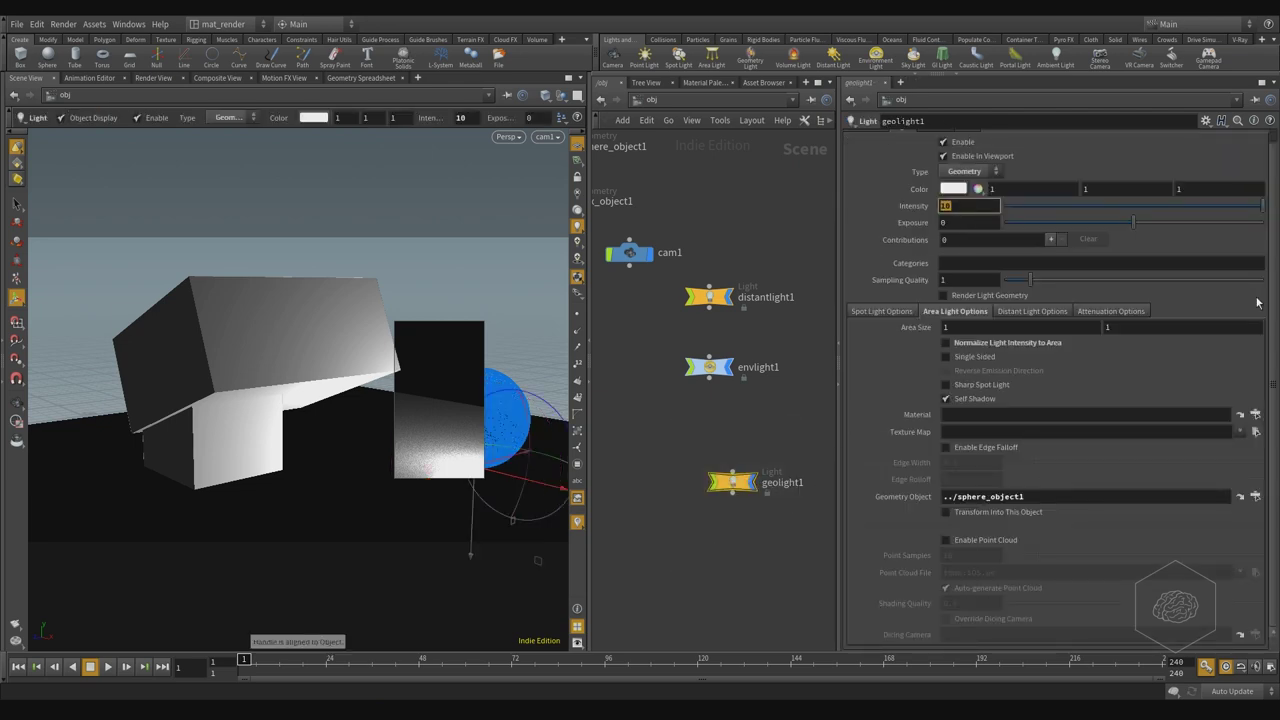
pyautogui.write('25')
pyautogui.press('Return')
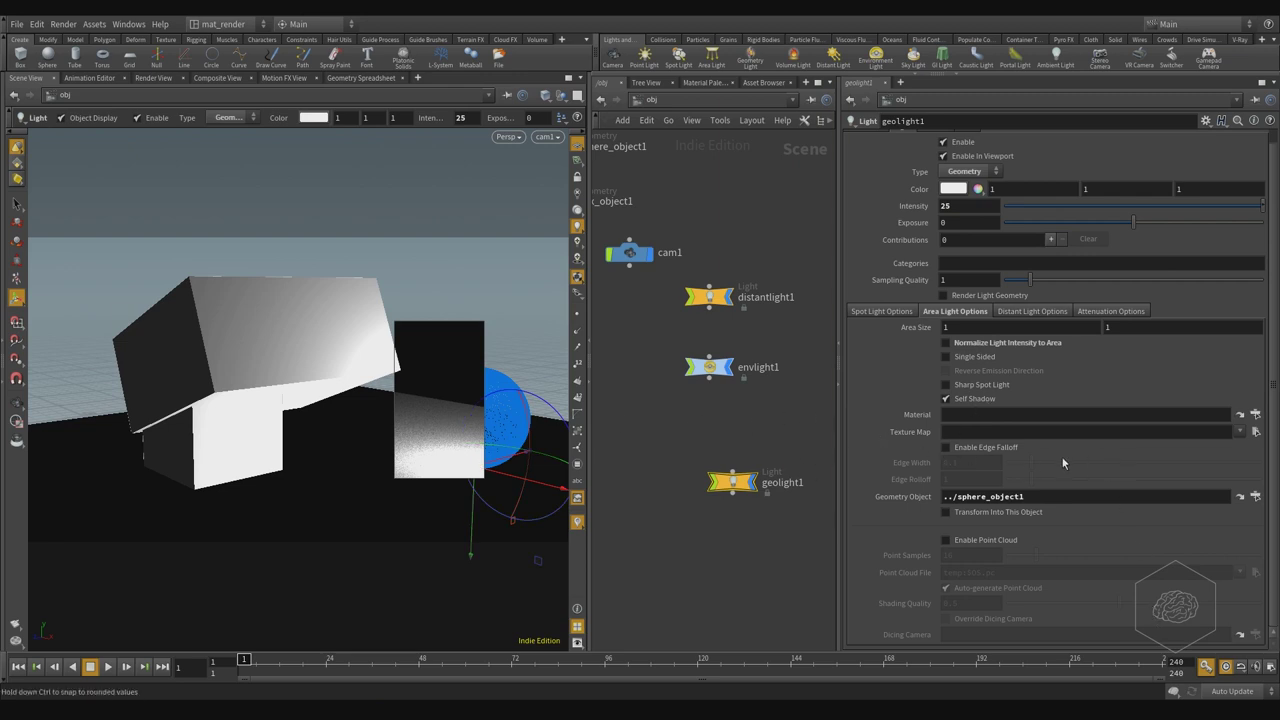
pyautogui.click(963, 347)
pyautogui.click(962, 345)
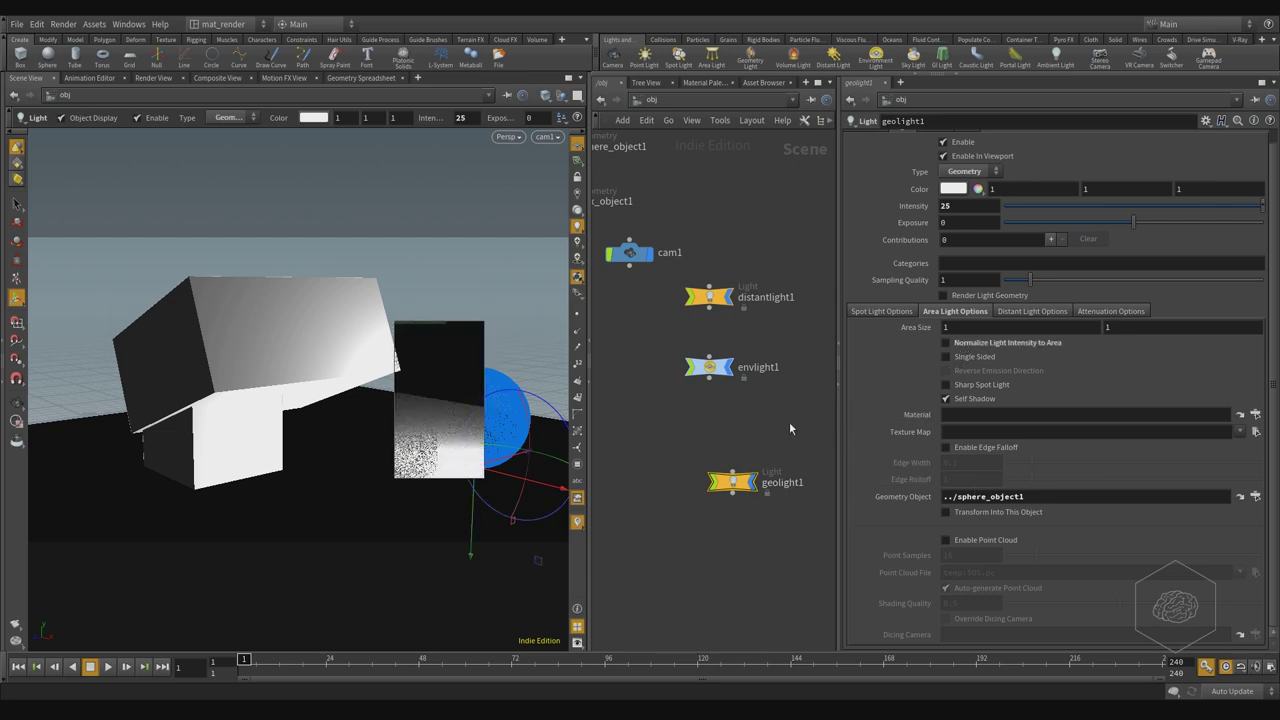
pyautogui.moveTo(789, 421); pyautogui.dragTo(817, 466, button='middle')
pyautogui.moveTo(686, 473); pyautogui.dragTo(683, 445, button='middle')
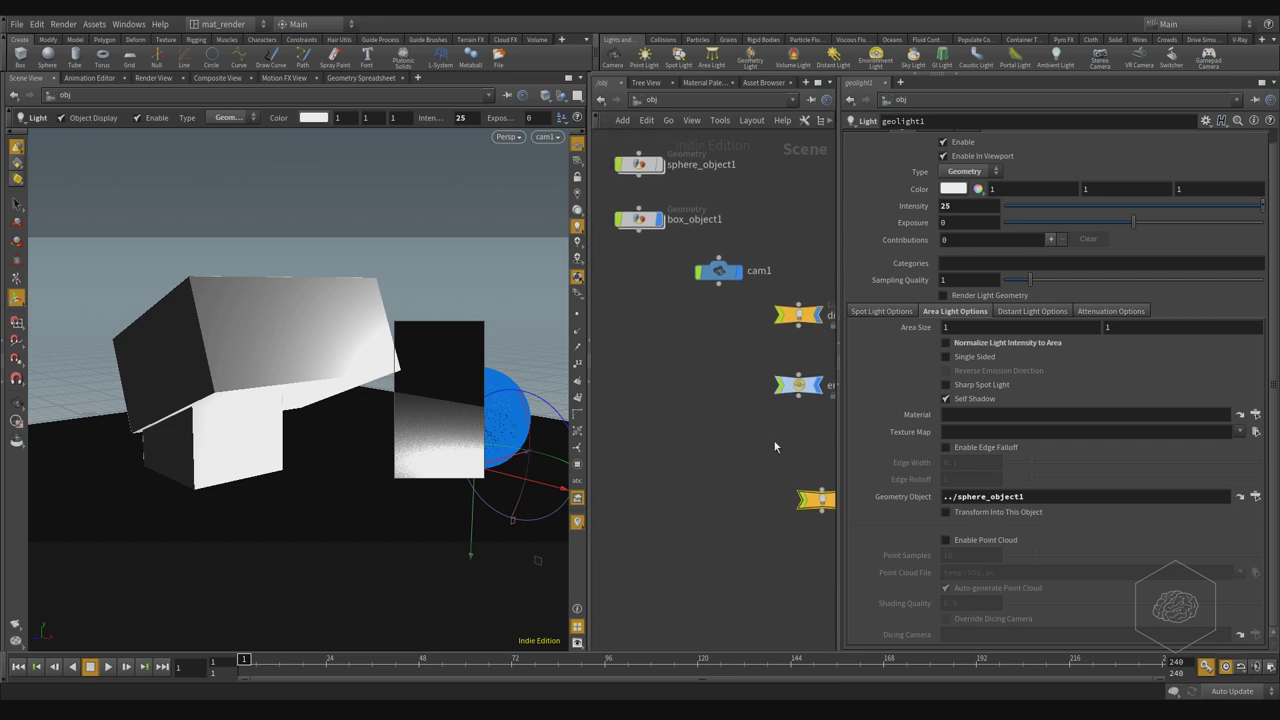
pyautogui.scroll(-5, 775, 447)
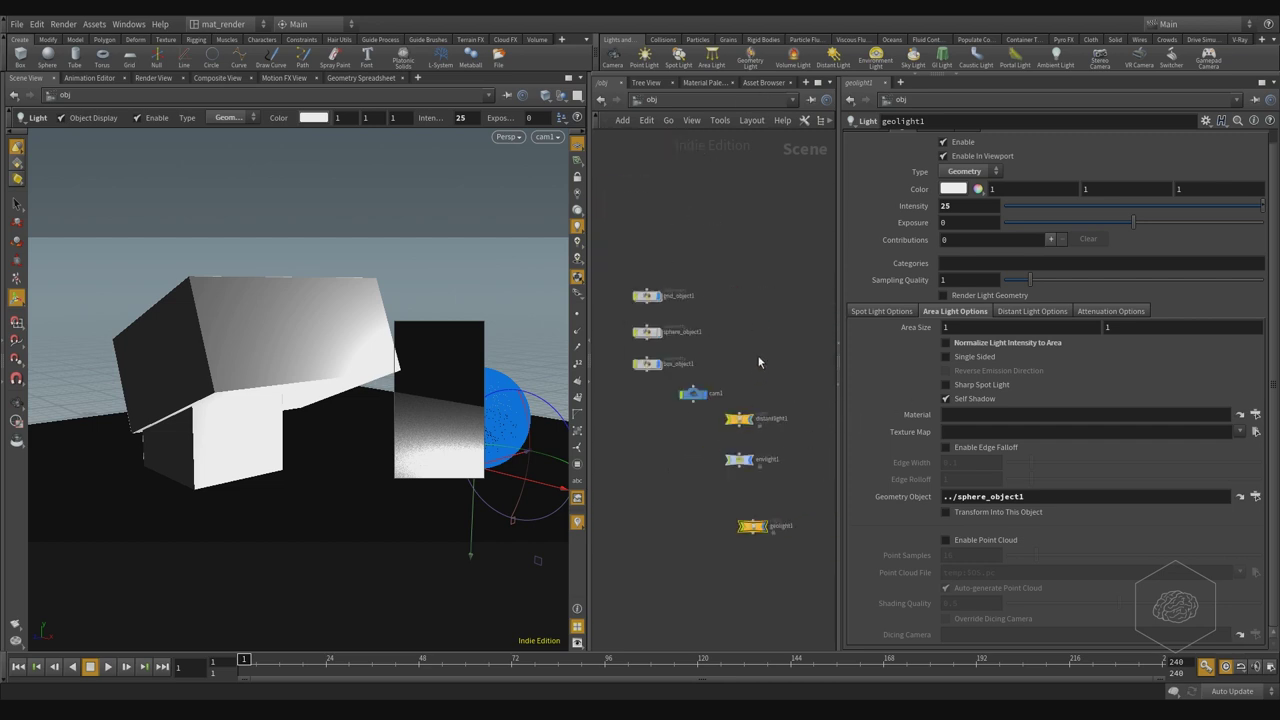